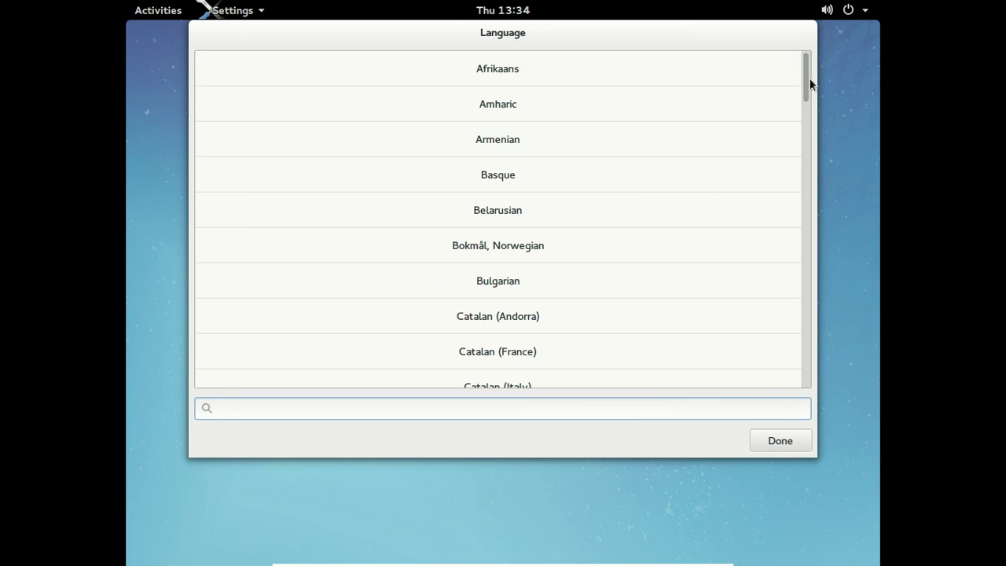
- Set the display language to French (France) and open the regional formats setting
click(808, 212)
click(810, 243)
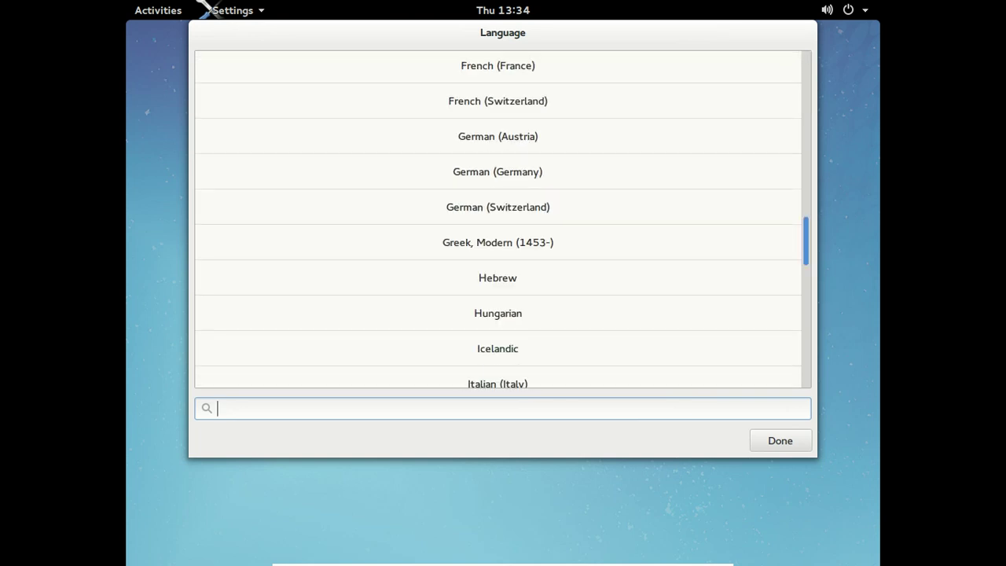
click(809, 229)
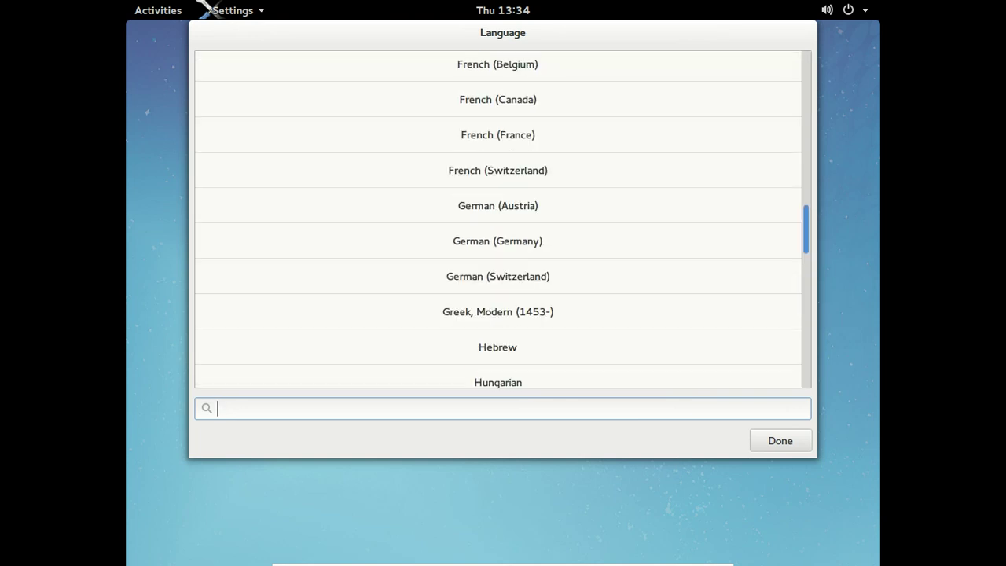
click(657, 144)
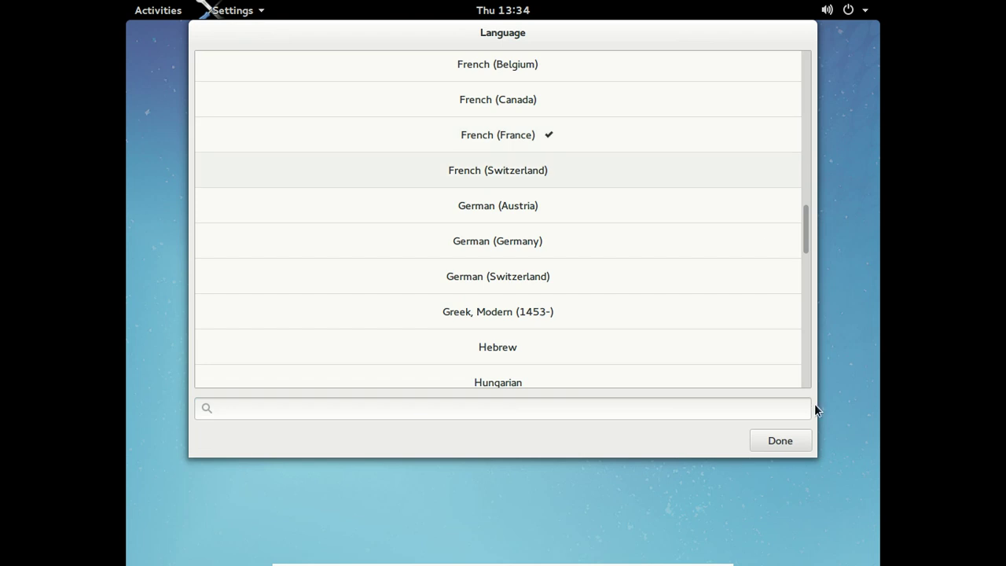
click(781, 440)
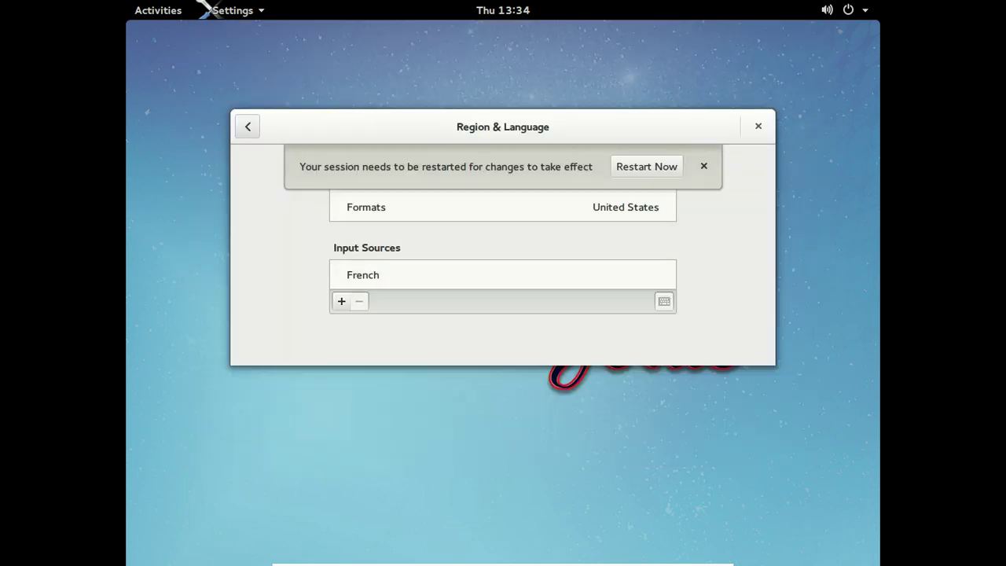
click(377, 206)
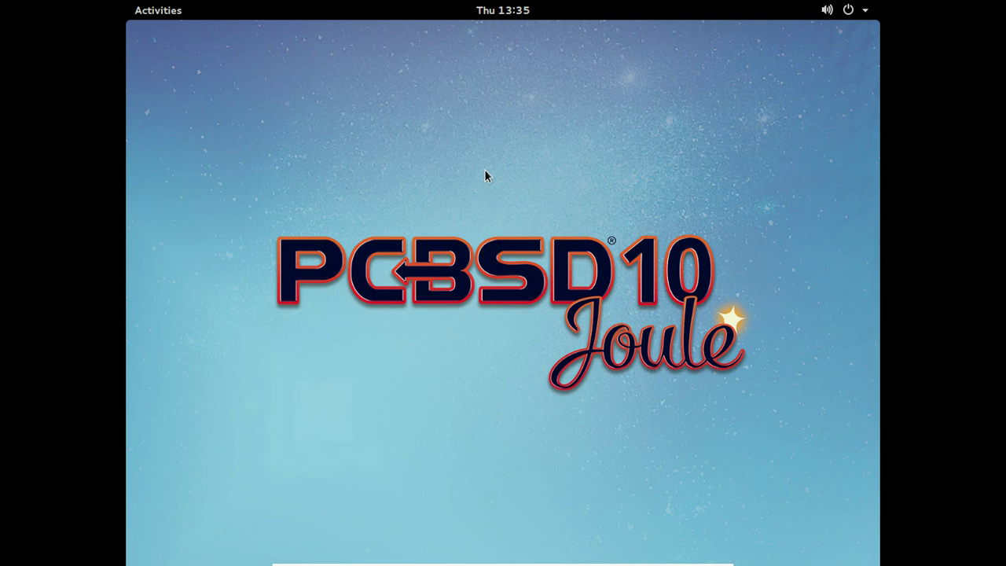
- Open the system settings overview to check its display language, and close it
click(849, 11)
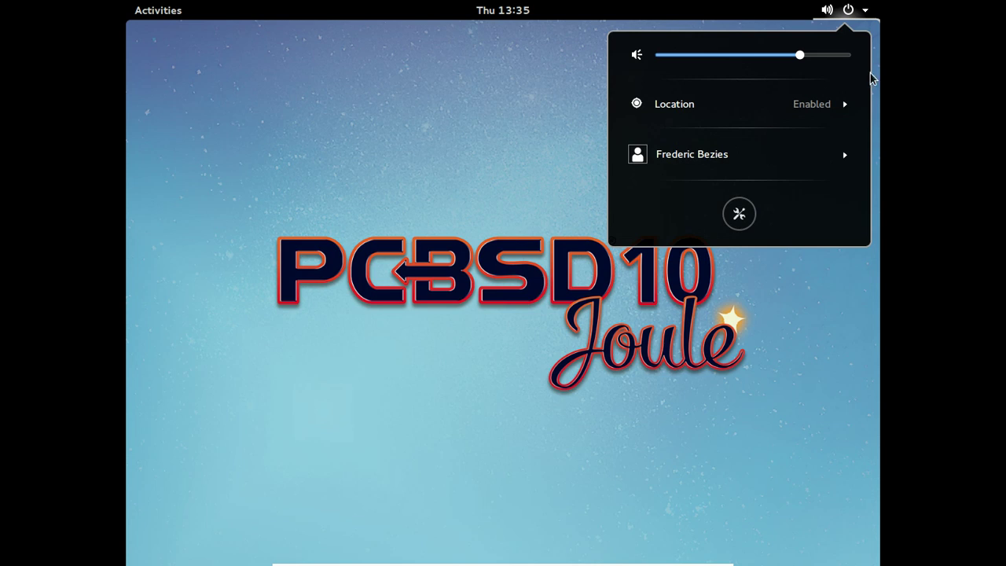
click(738, 214)
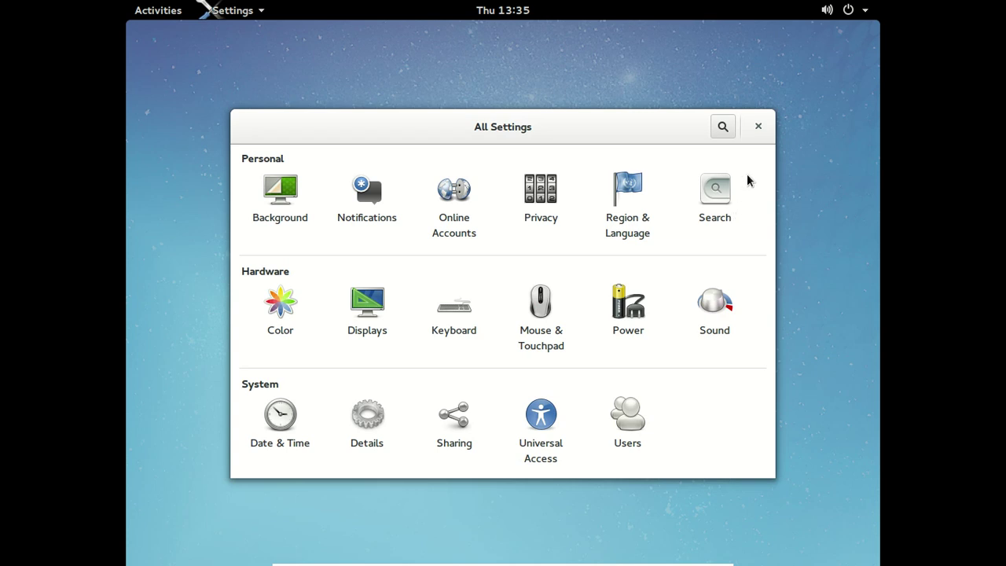
click(759, 126)
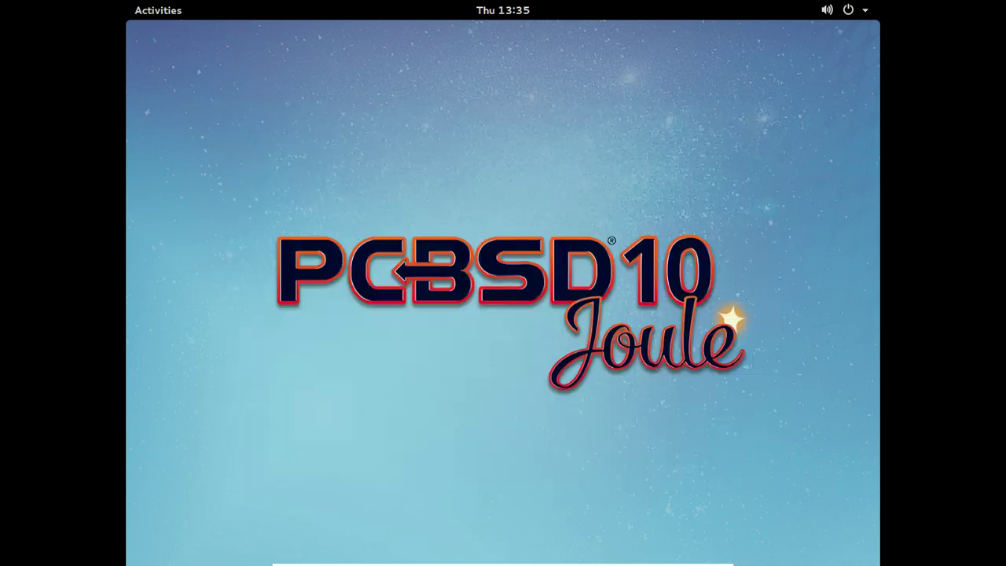
- Browse all four pages of the complete list of installed applications
click(169, 16)
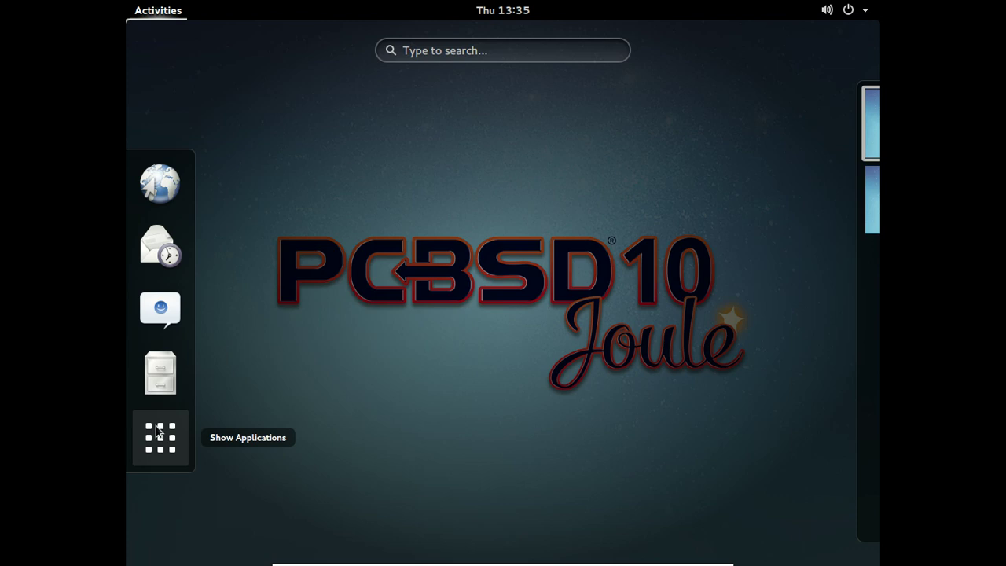
click(158, 432)
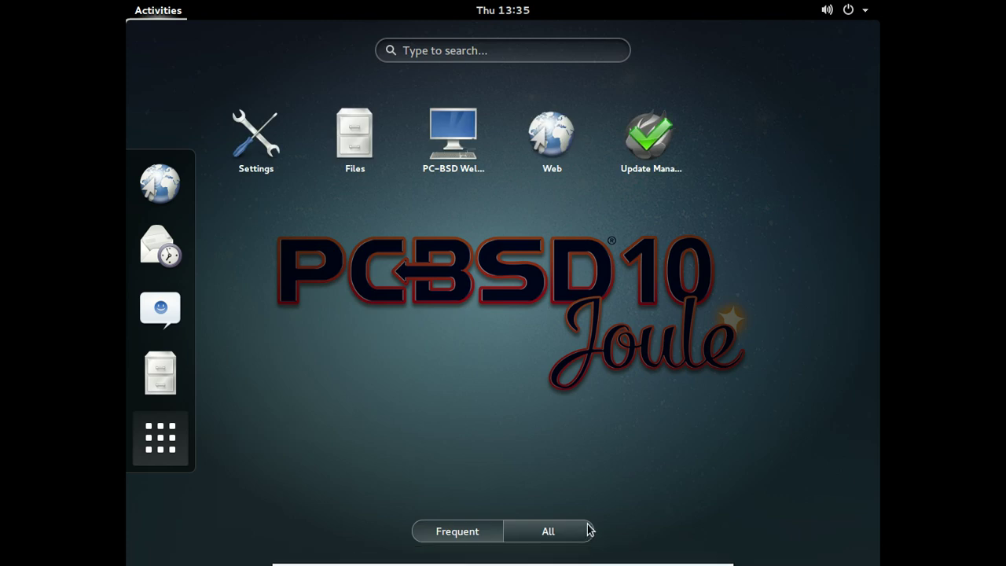
click(546, 544)
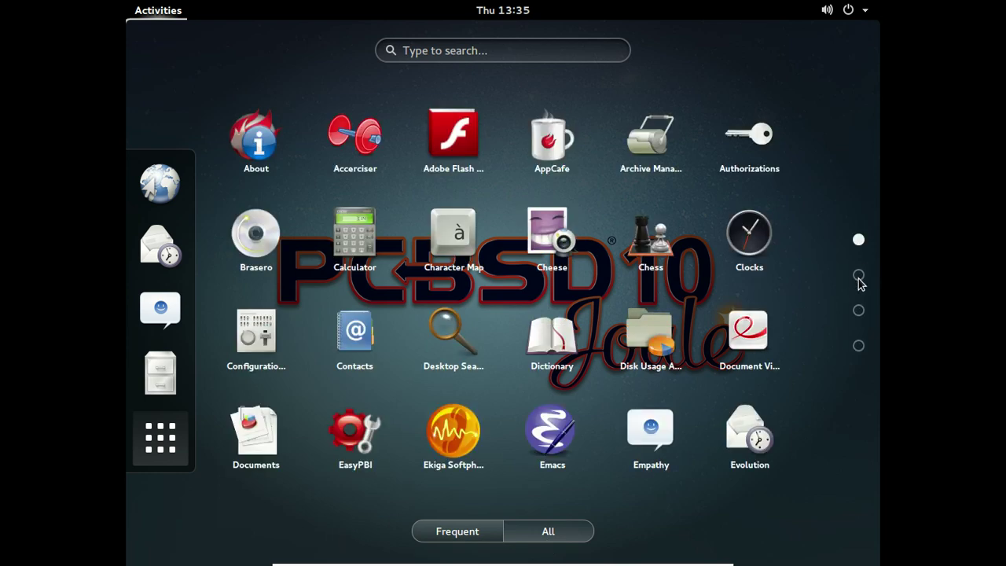
click(859, 278)
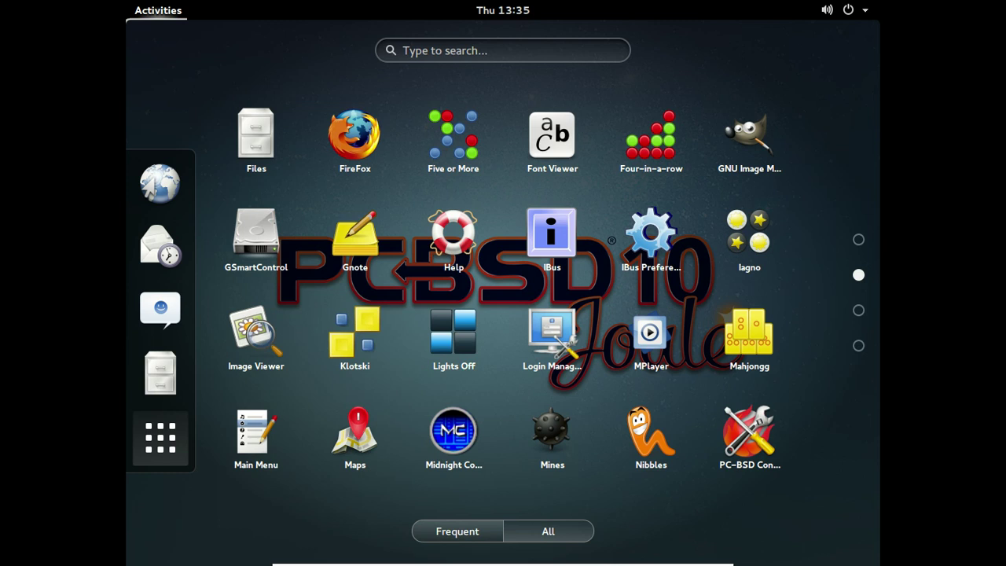
click(860, 313)
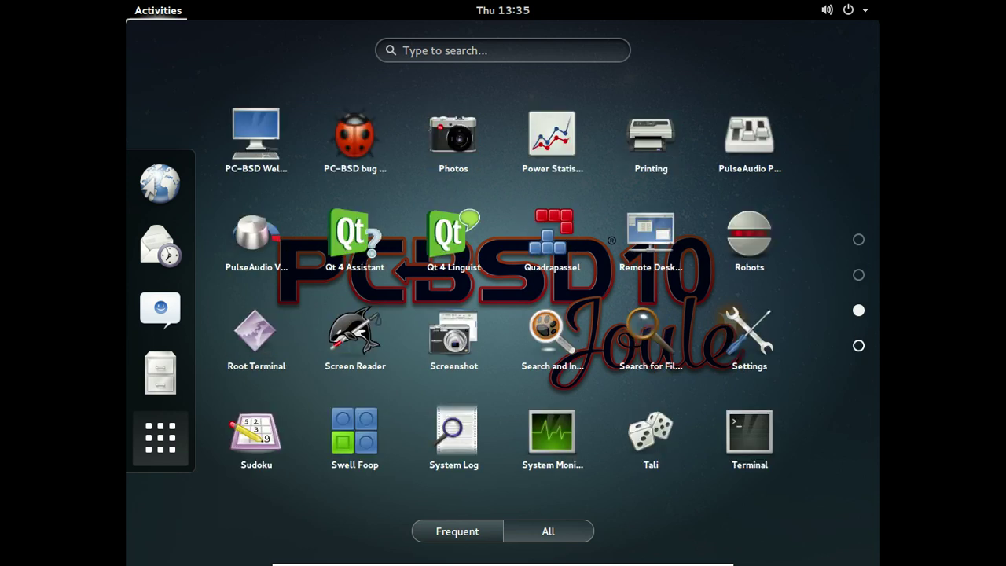
click(860, 346)
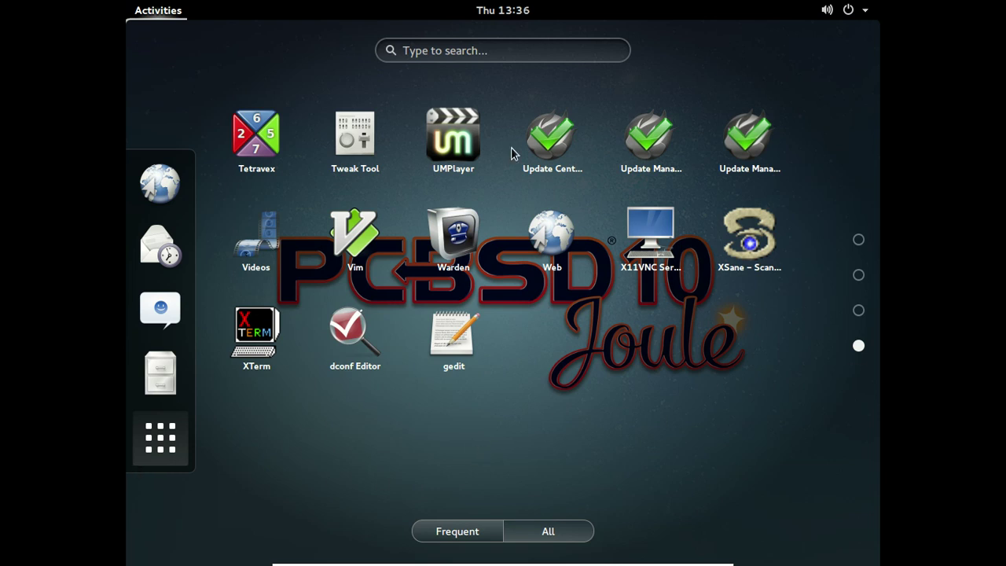
- Power off the running PC-BSD 10.0.2 - Gnome virtual machine using the "Éteindre la machine" option
click(854, 13)
click(851, 14)
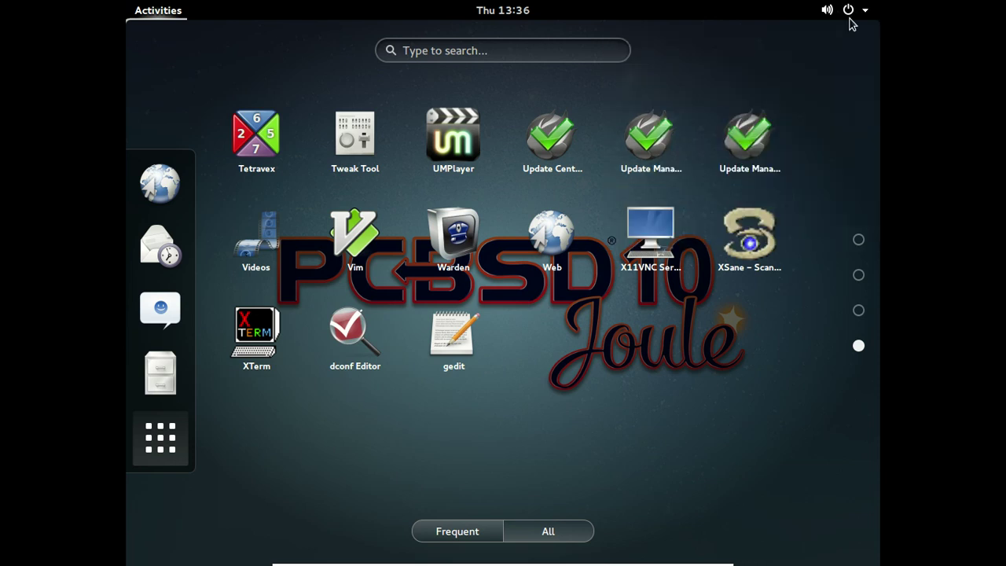
click(322, 554)
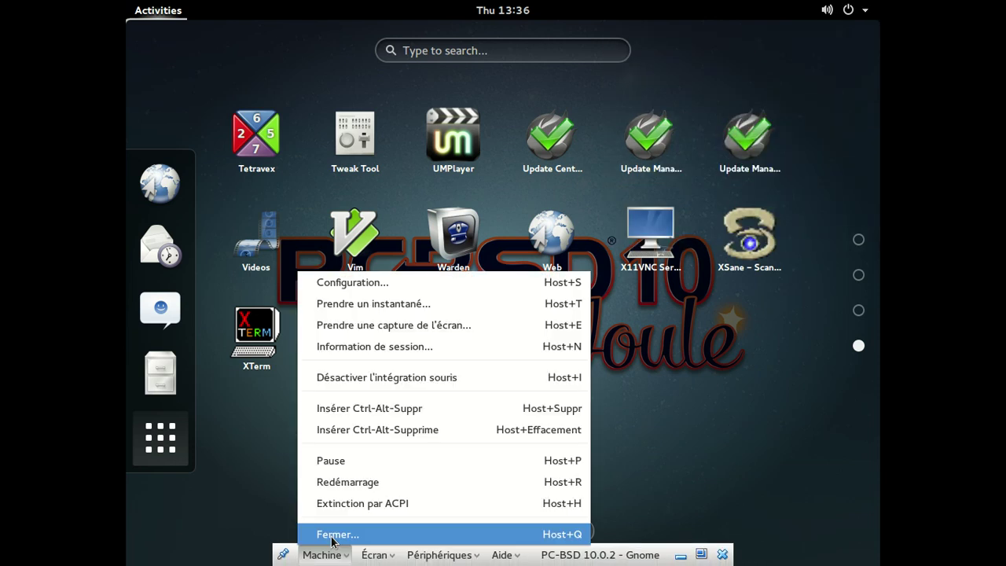
click(332, 534)
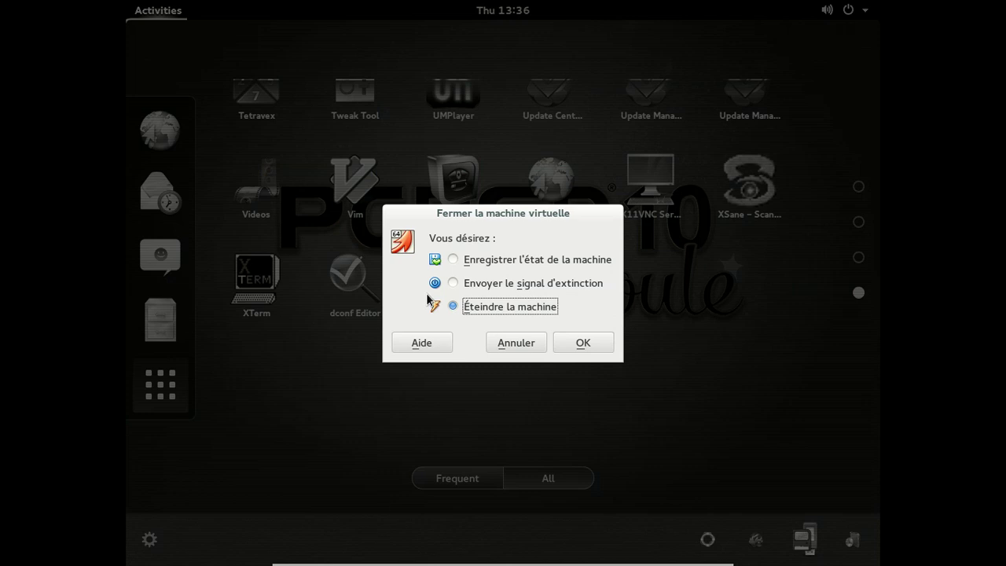
click(592, 341)
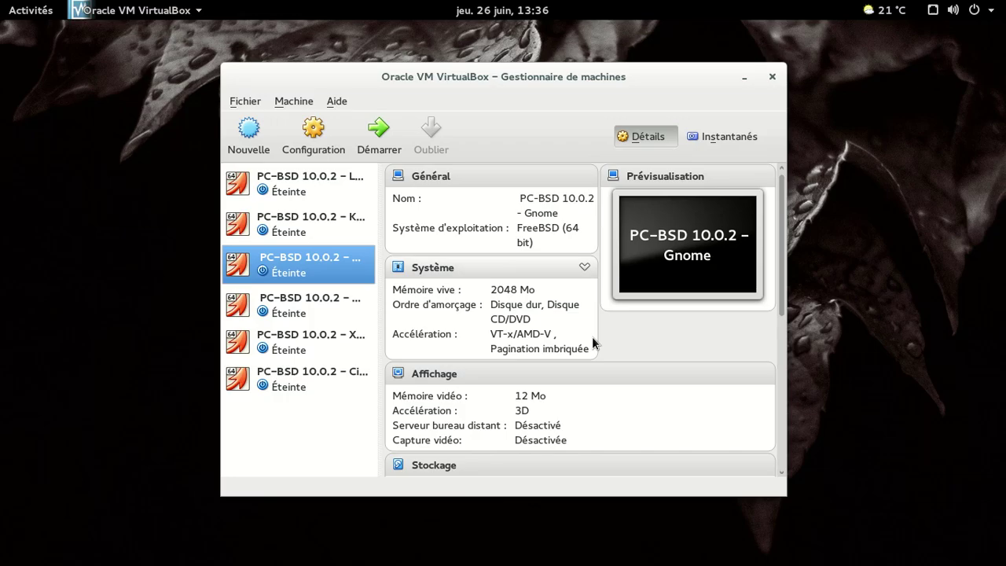
- Delete the PC-BSD 10.0.2 - Gnome virtual machine from the VirtualBox manager
right_click(308, 267)
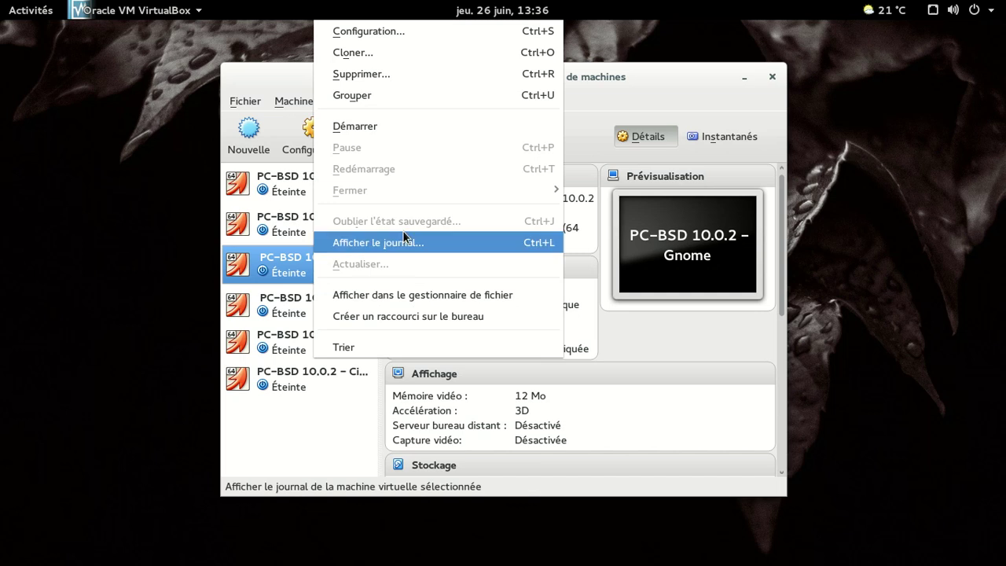
click(404, 74)
click(595, 360)
- Start the PC-BSD 10.0.2 - Mate Desktop virtual machine and display it full screen
click(341, 269)
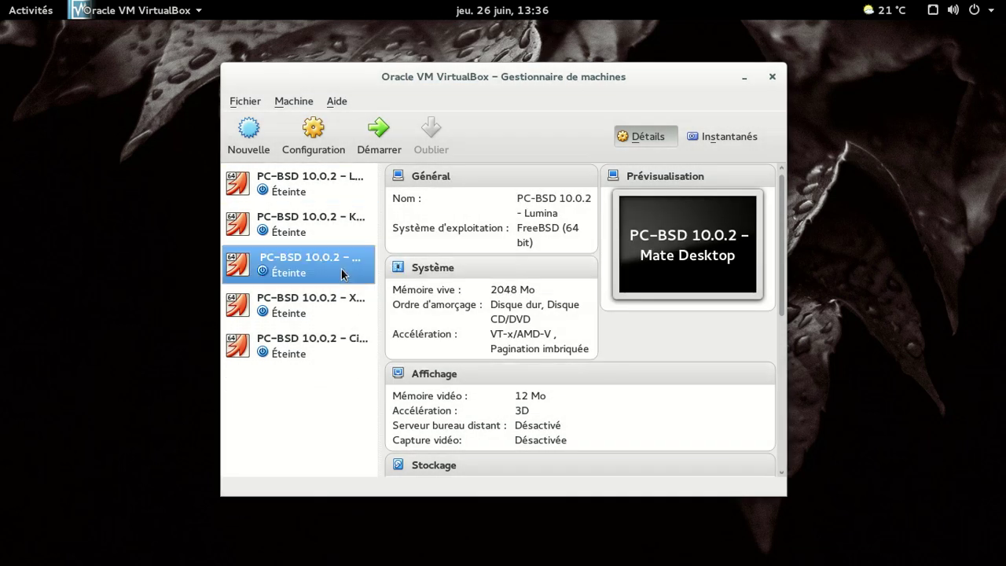
click(379, 141)
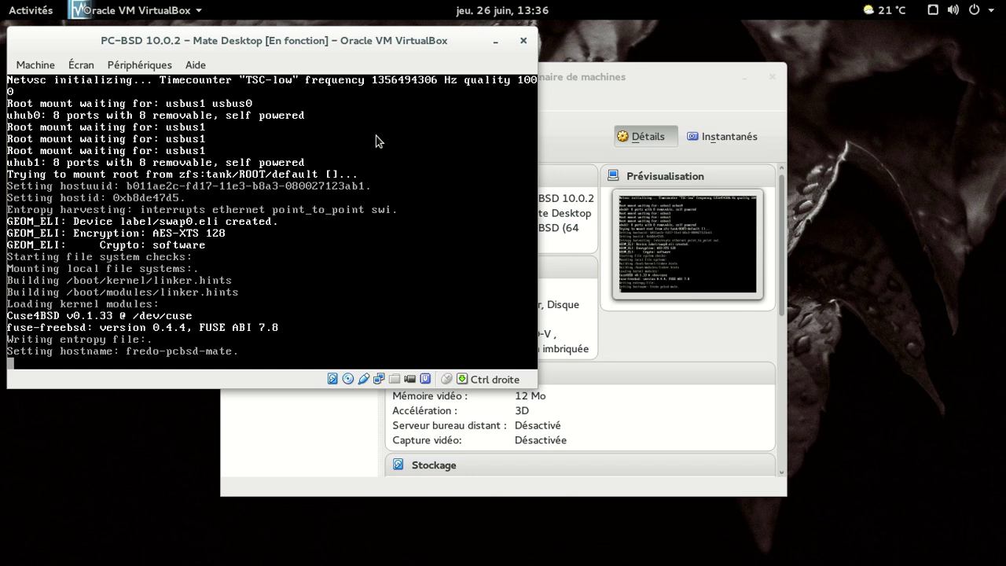
key(ctrl+f)
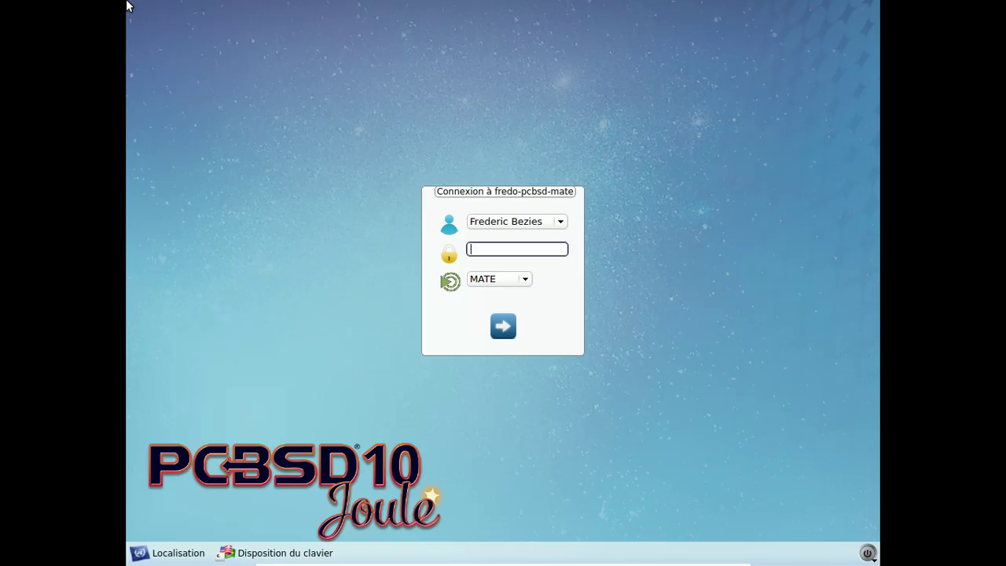
- Apply the login screen's locale settings without picking a new locale, and log in to the MATE session with the account password
click(187, 555)
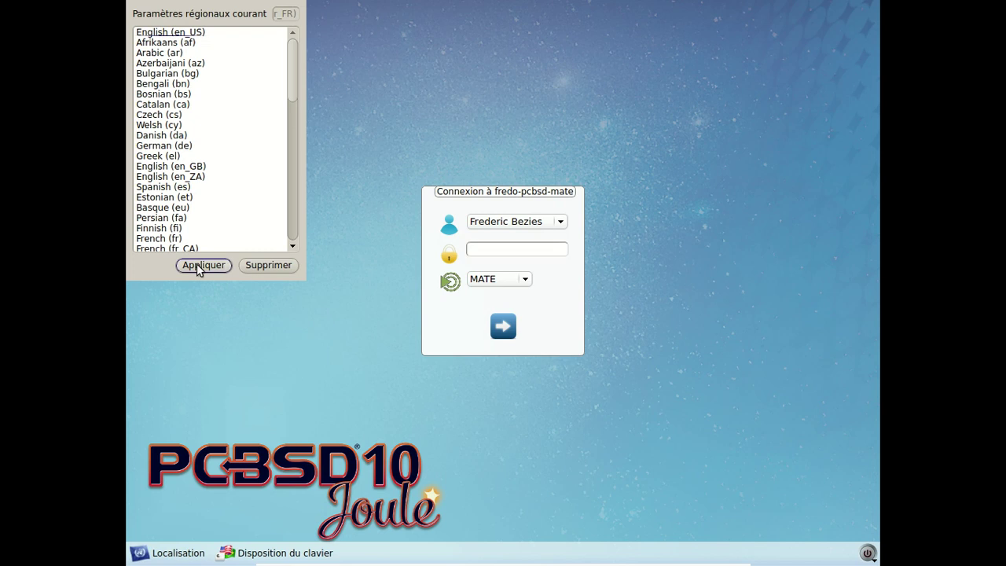
click(197, 266)
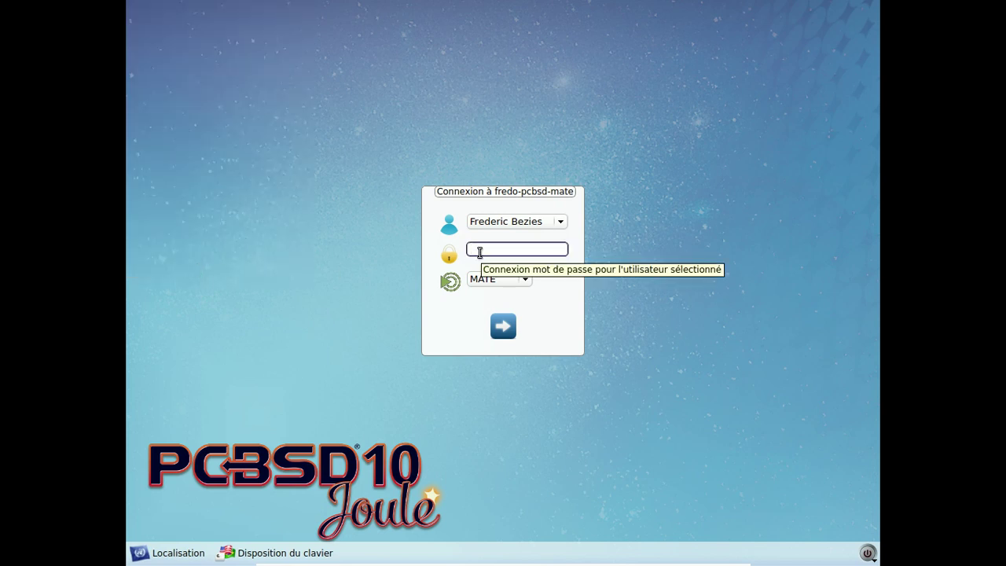
text(*********)
key(Return)
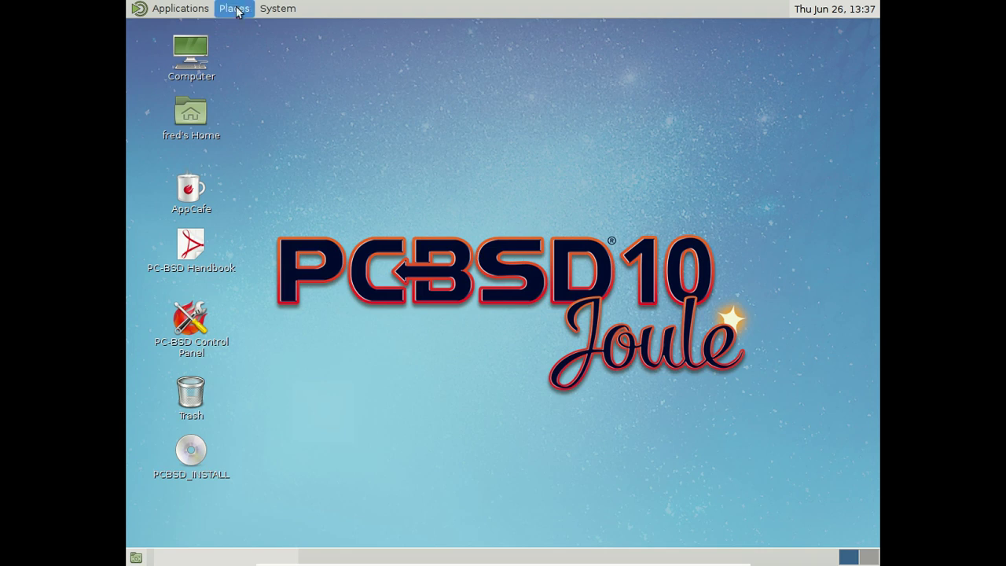
- Check the desktop menus' language and log out of the MATE session
click(206, 10)
mouse_move(287, 9)
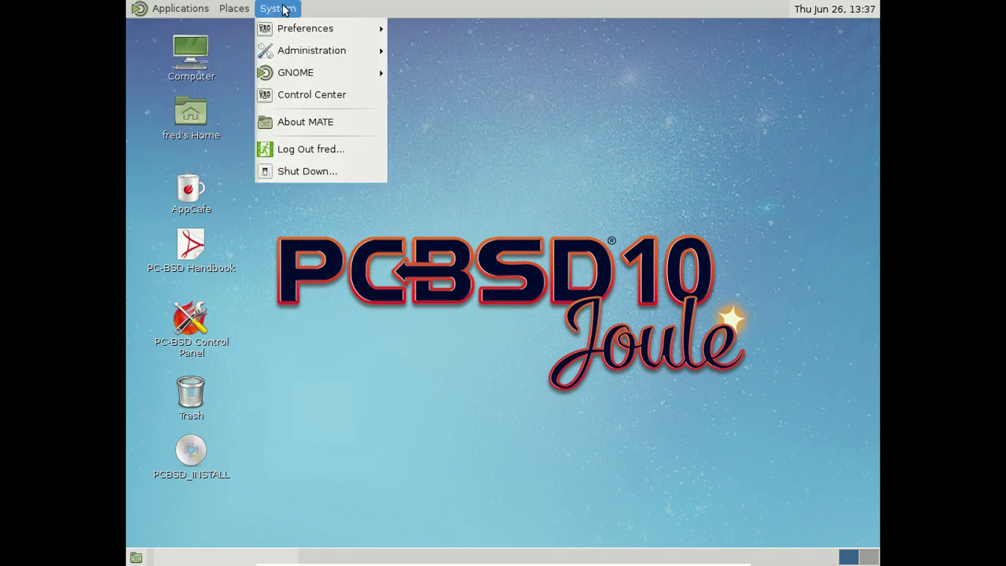
click(328, 151)
click(605, 338)
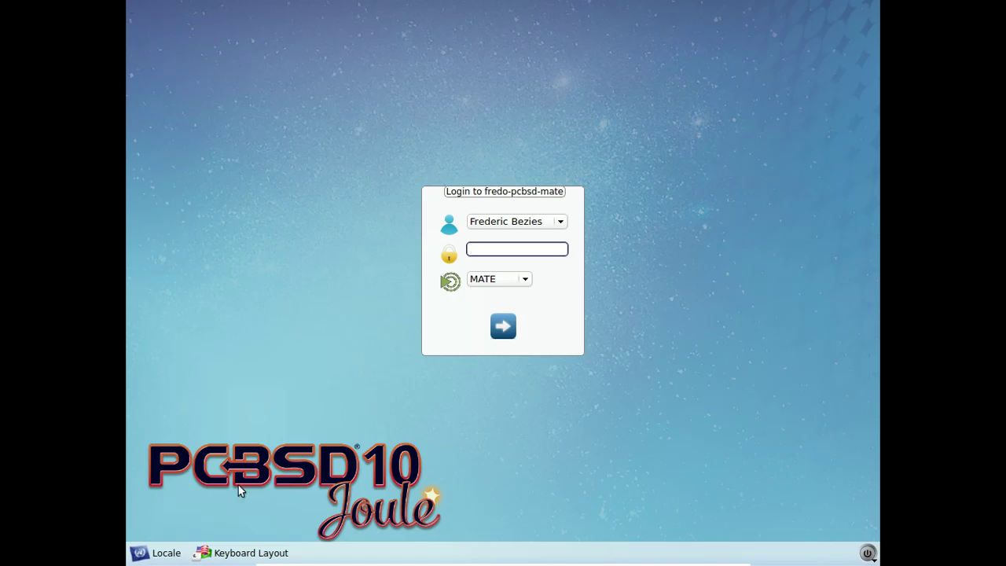
- Set the login screen's locale to French (fr)
click(179, 555)
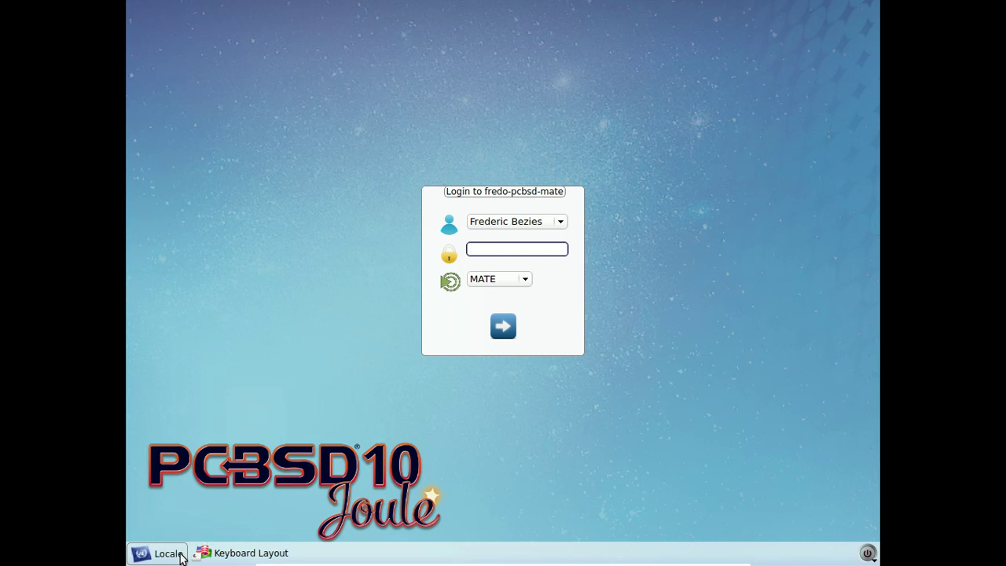
drag(291, 55, 291, 99)
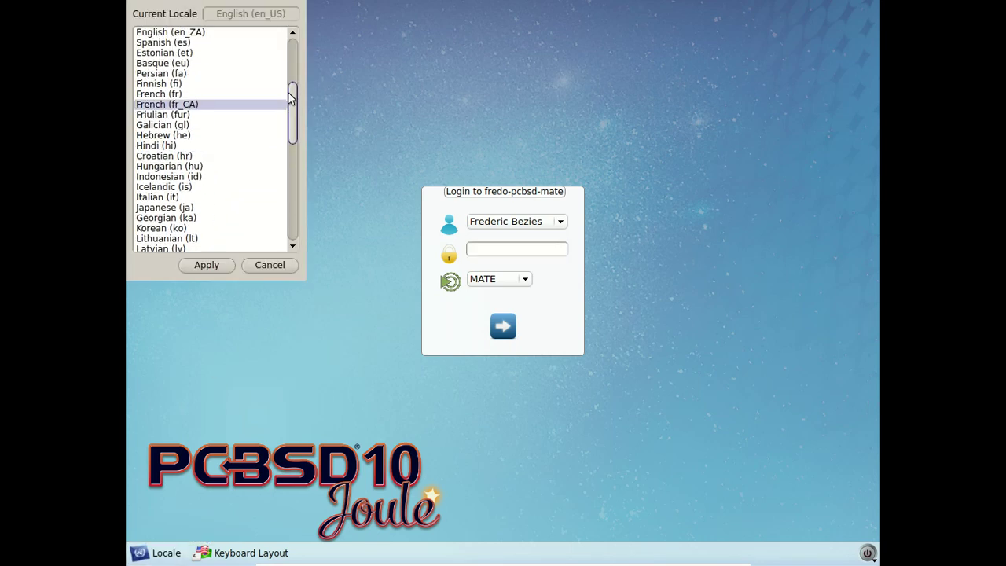
click(227, 93)
click(206, 265)
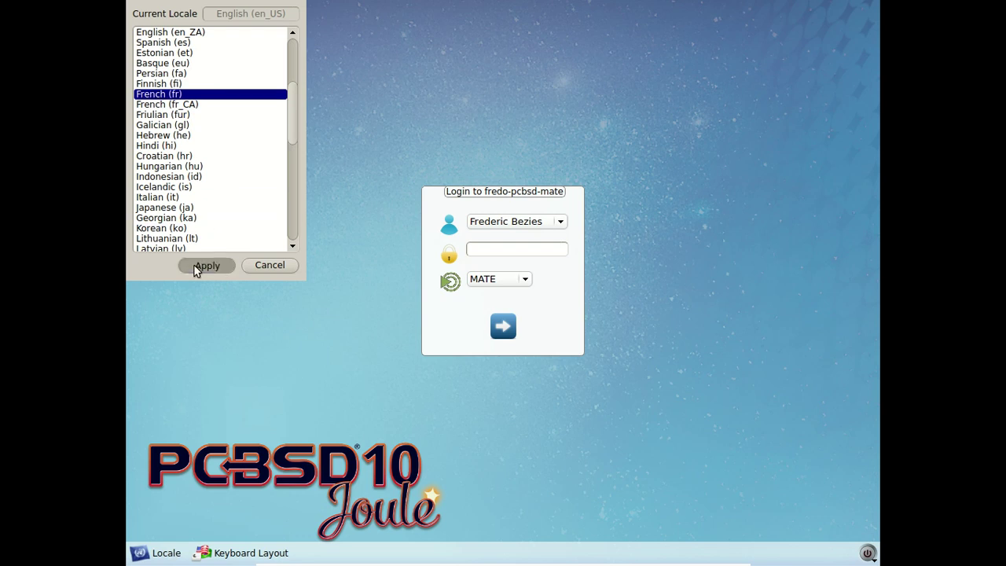
- Enter the account password, clearing and retyping it once, and log in to the MATE session
text(********)
key(BackSpace)
key(BackSpace)
key(BackSpace)
key(BackSpace)
key(BackSpace)
key(BackSpace)
key(BackSpace)
key(BackSpace)
text(********)
key(Return)
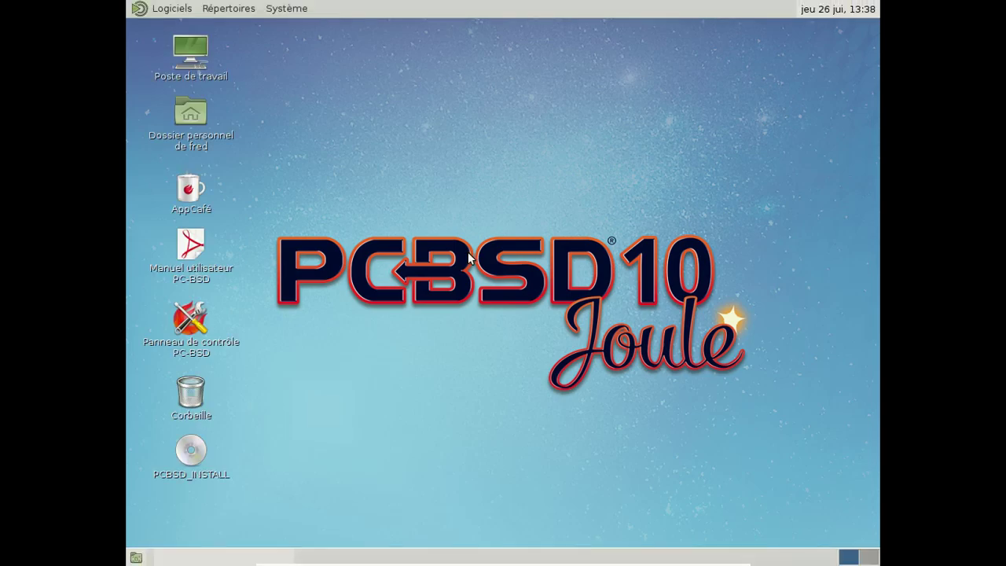
- View the version information of the MATE desktop environment and close it
click(306, 8)
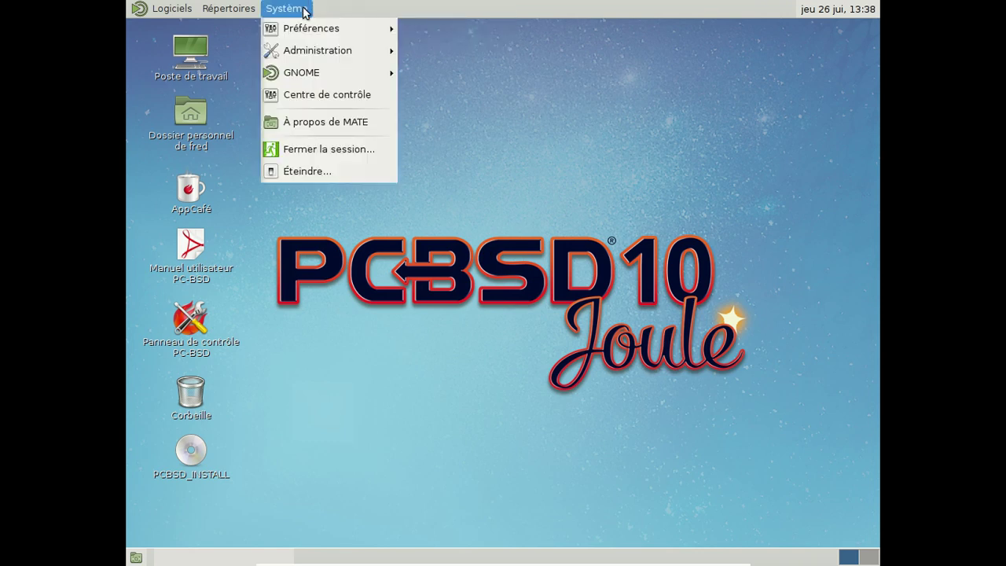
click(310, 122)
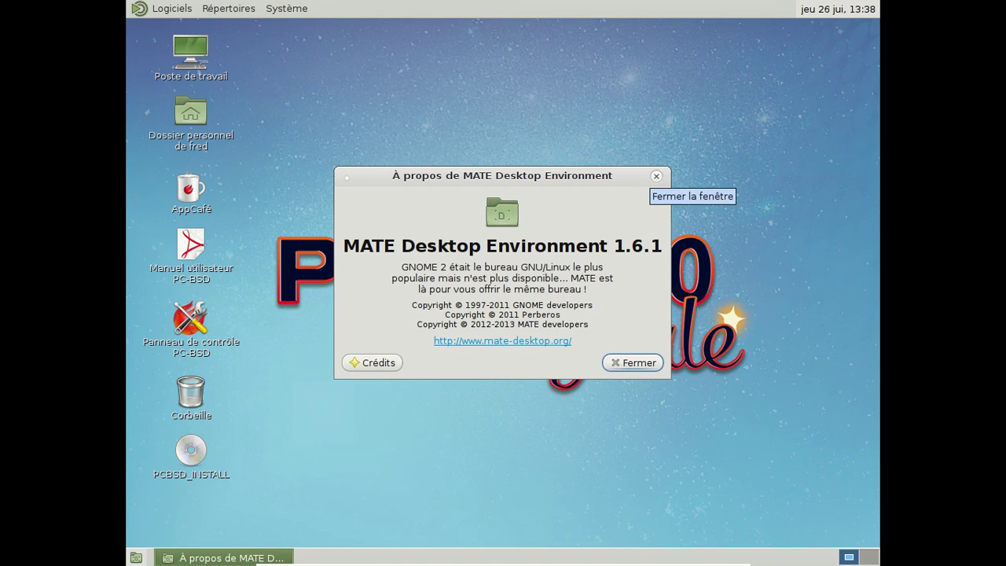
click(657, 176)
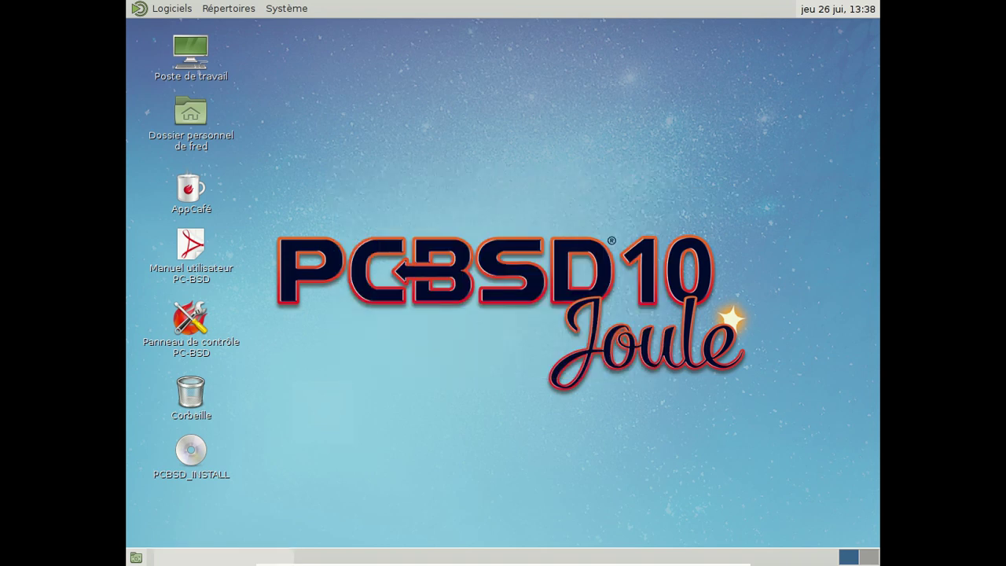
- Add the Contrôleur de volume applet to the MATE desktop panel beside the clock
right_click(761, 11)
click(694, 13)
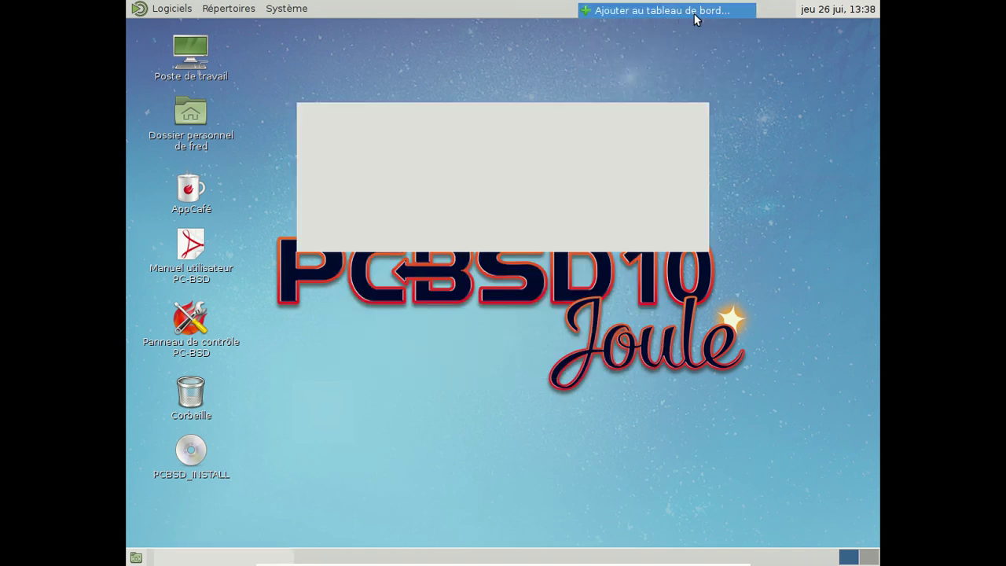
scroll(438, 285, down, 3)
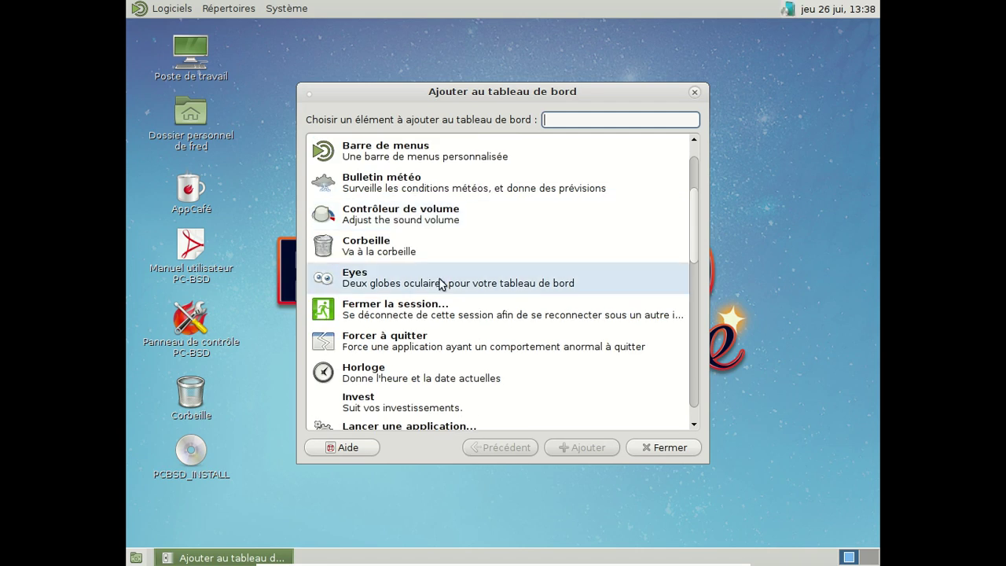
click(419, 222)
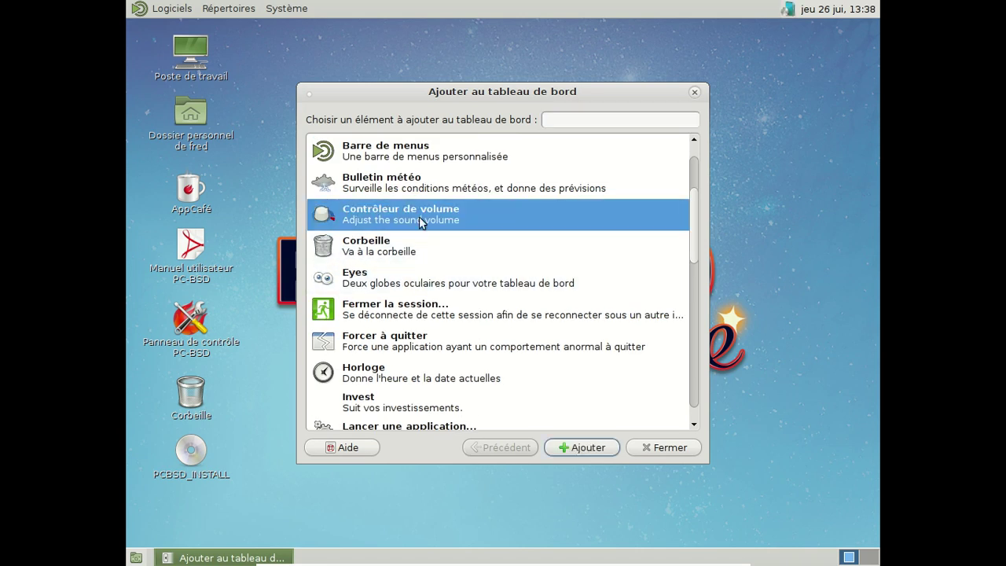
click(683, 452)
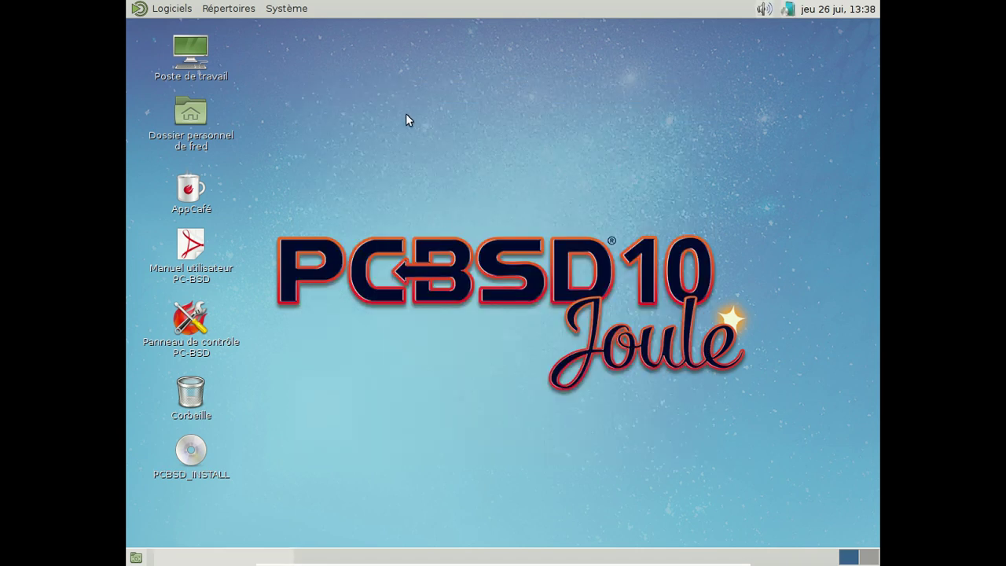
- Look through the Logiciels categories and the Répertoires and Système entries of the MATE desktop for their French labels
click(169, 8)
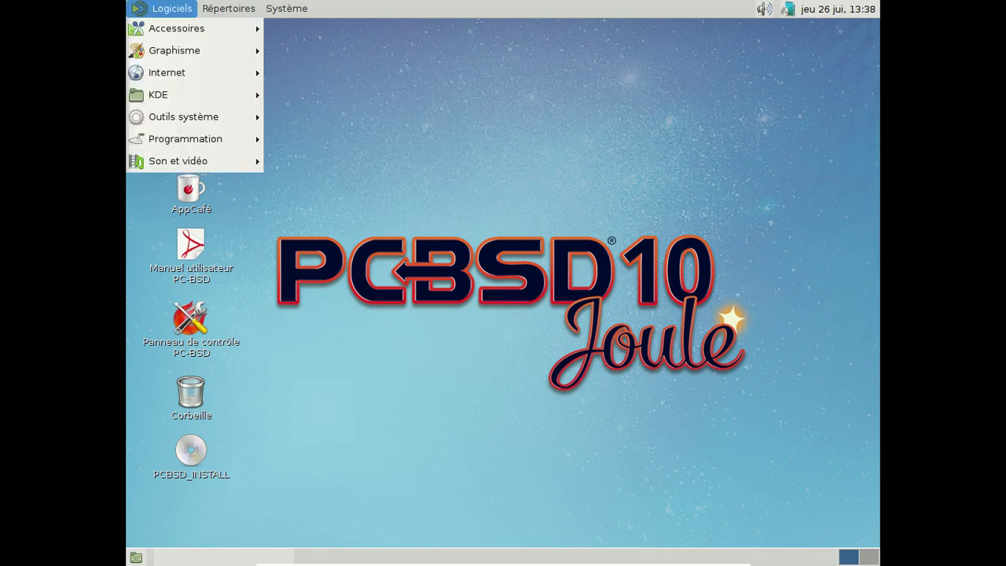
mouse_move(160, 31)
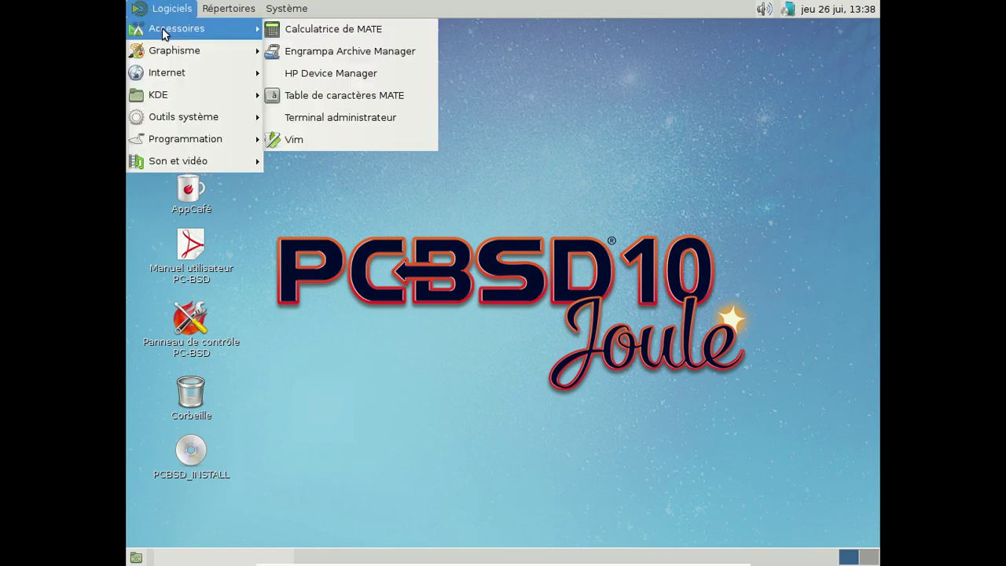
mouse_move(165, 73)
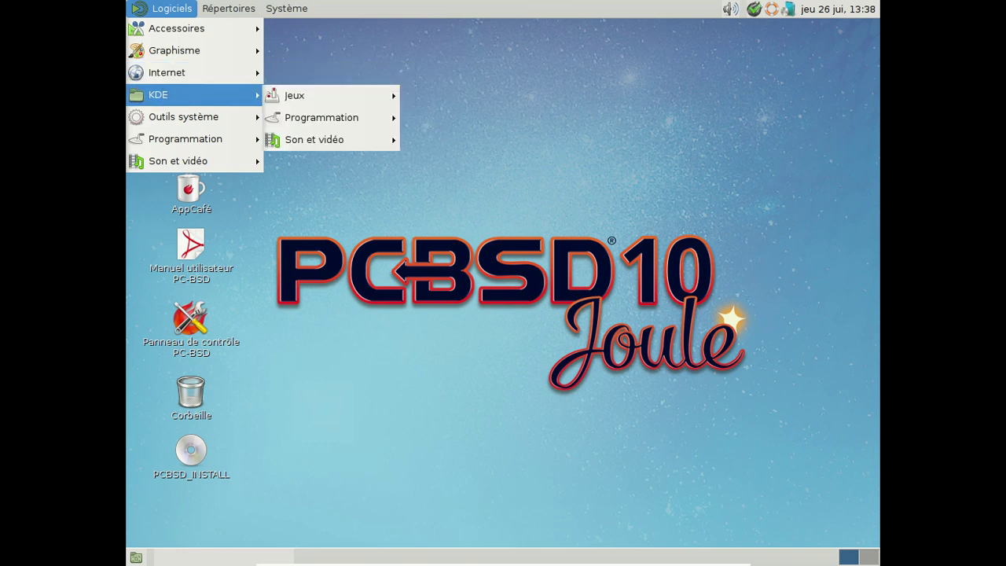
mouse_move(163, 118)
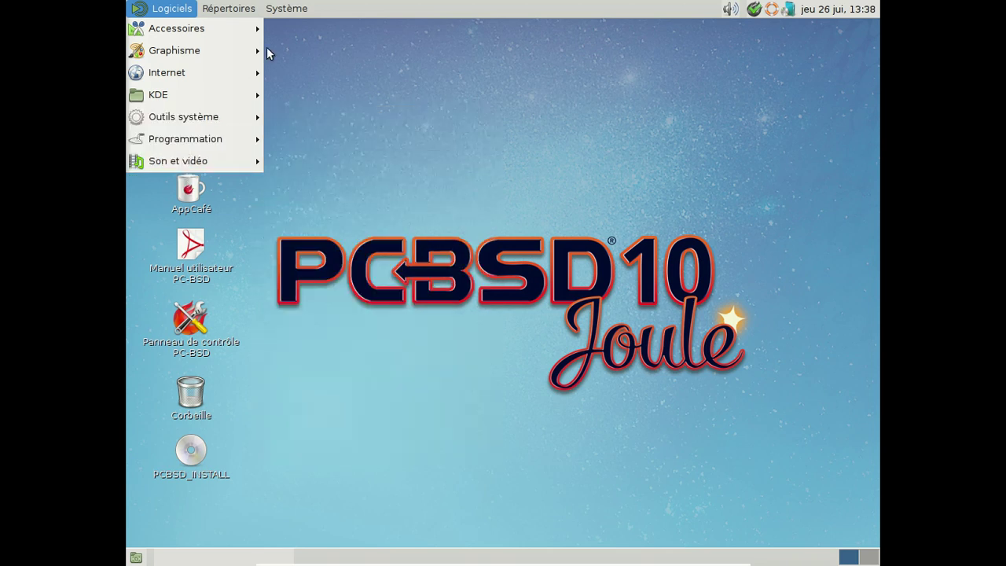
mouse_move(262, 11)
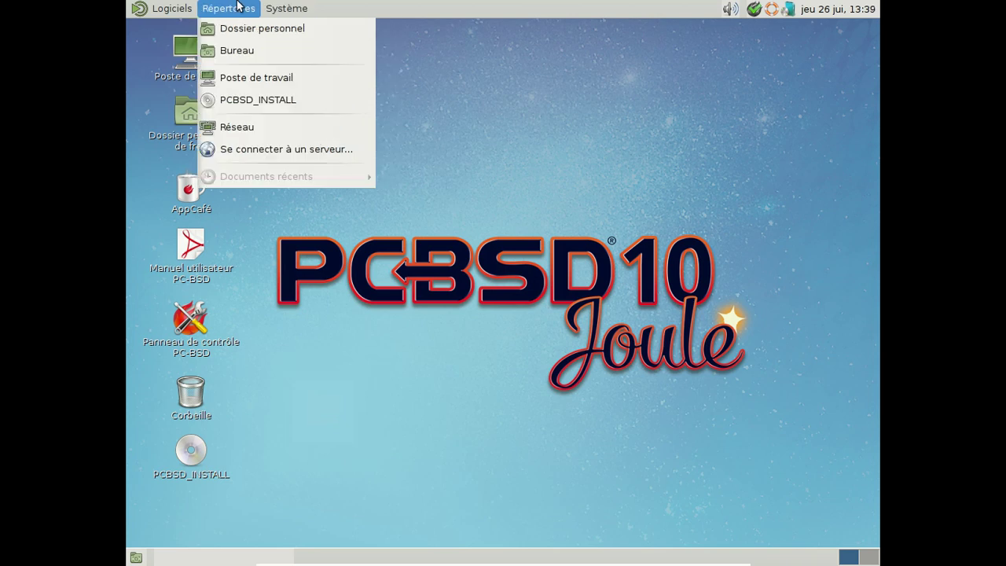
click(283, 9)
- Open the personal folder in the file manager, look at its contents and close it
click(207, 125)
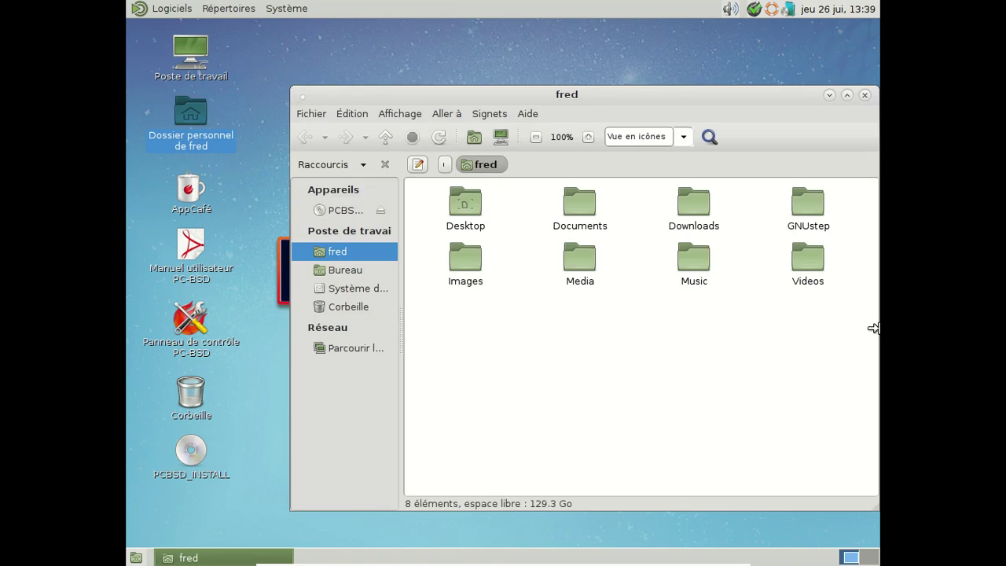
drag(599, 98, 543, 82)
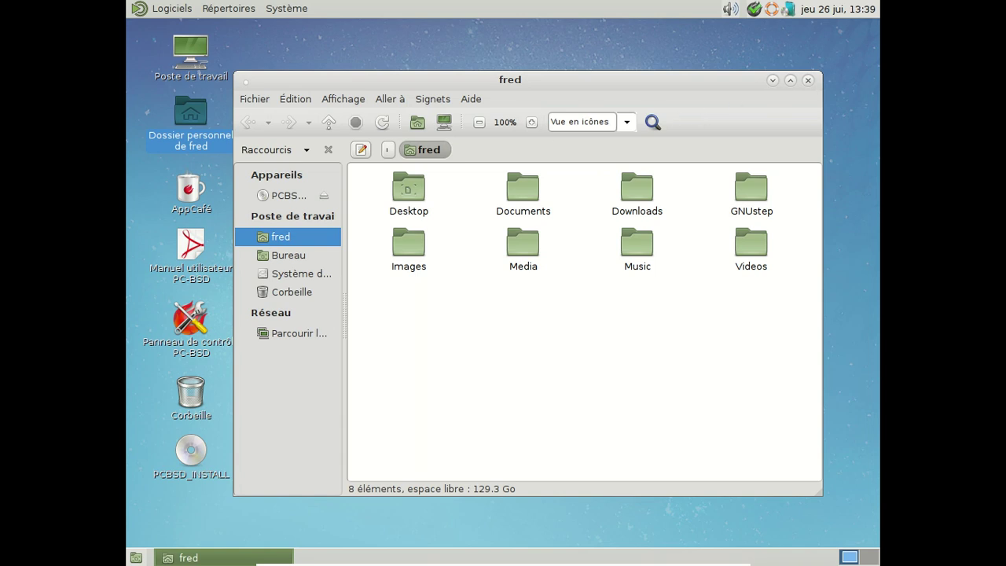
click(808, 80)
- Shut down the PC-BSD MATE guest system and leave the virtual machine's full-screen mode
click(287, 9)
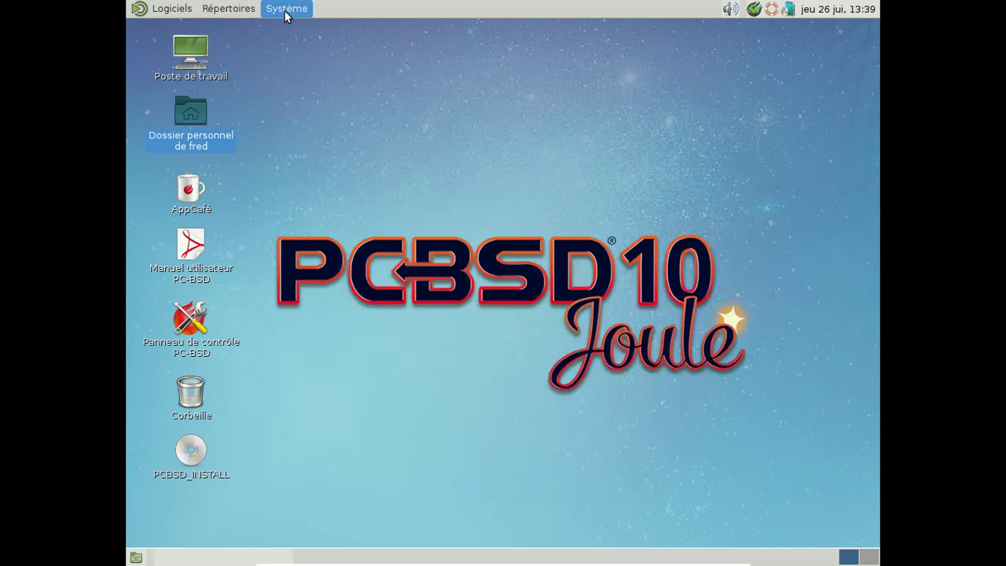
click(323, 171)
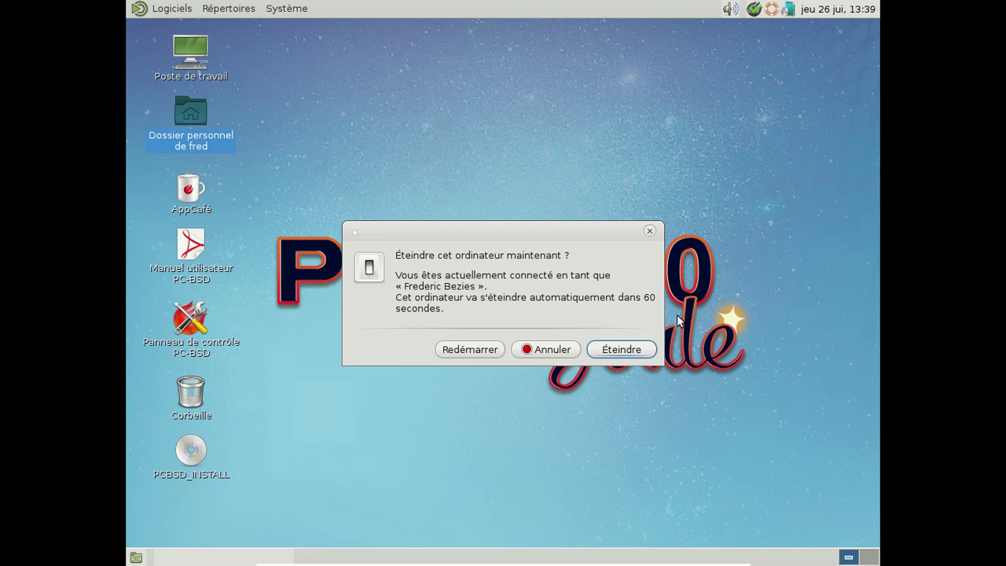
click(617, 349)
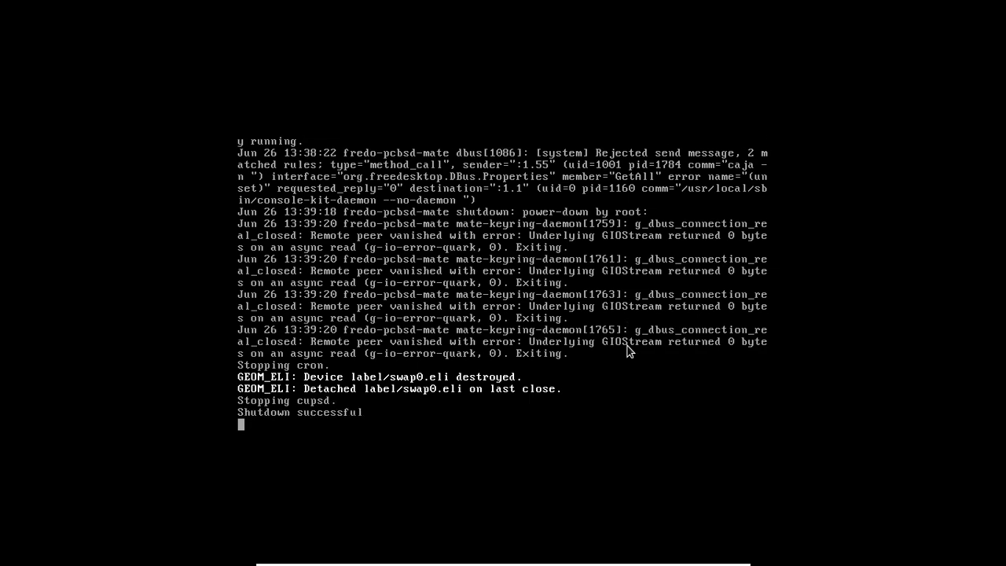
key(Control_R+f)
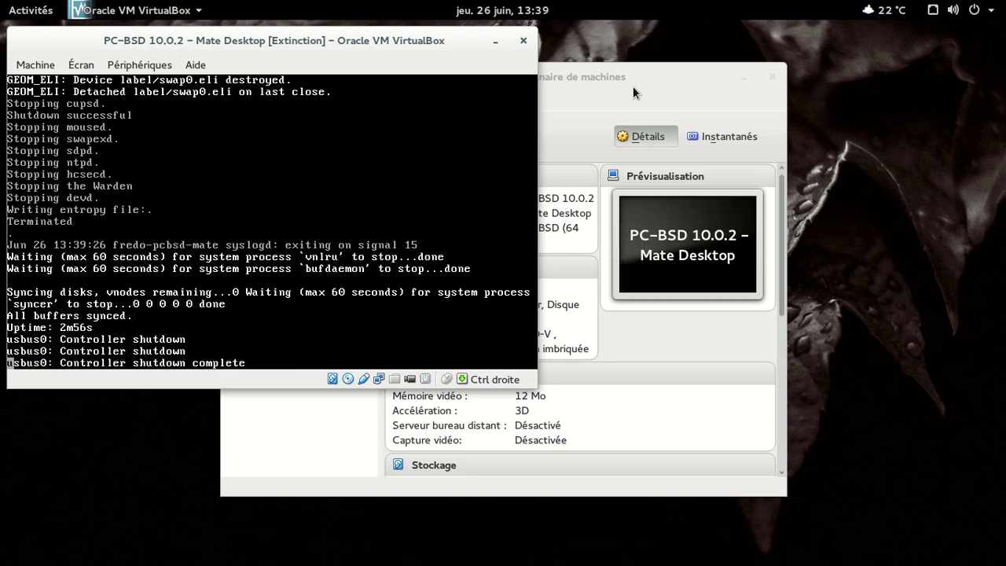
- Delete the PC-BSD 10.0.2 – Mate Desktop virtual machine together with all its files
right_click(347, 267)
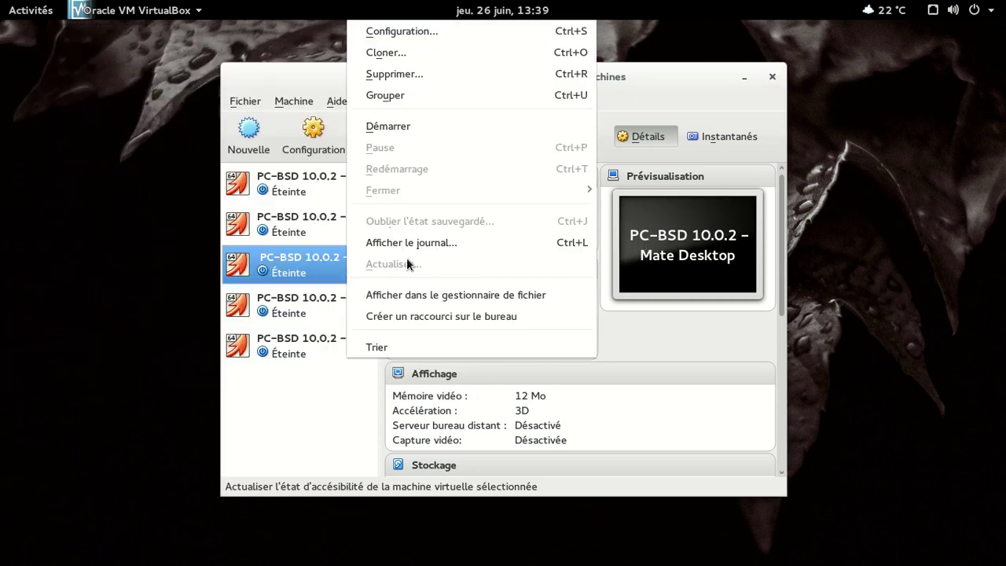
click(426, 75)
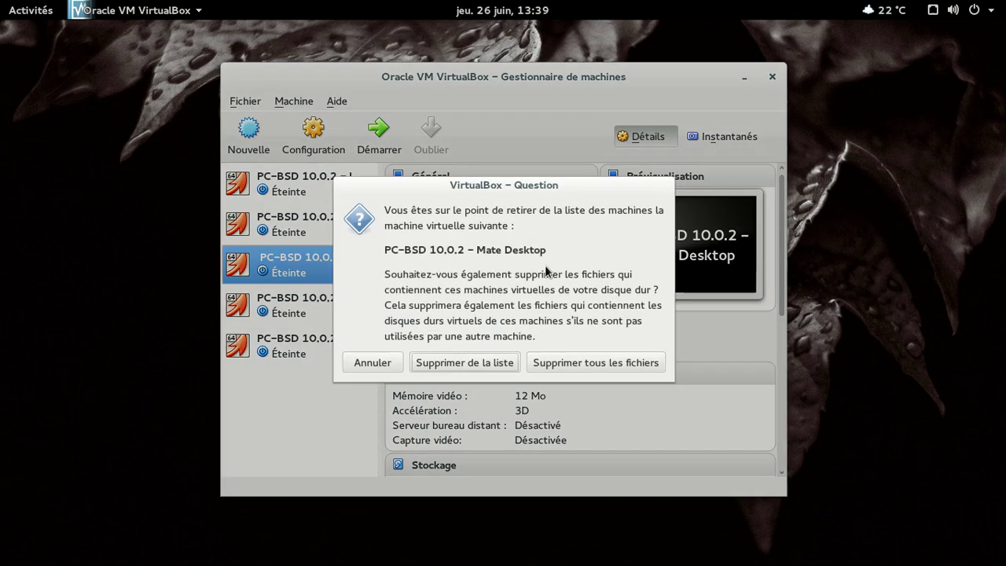
click(584, 363)
- Delete the PC-BSD 10.0.2 – Lumina virtual machine together with all its files
right_click(320, 172)
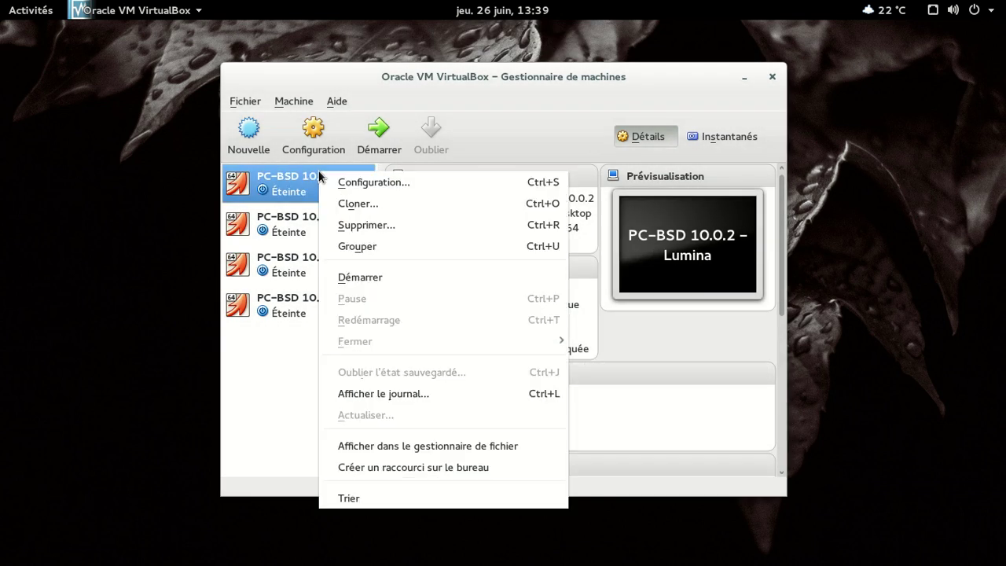
click(392, 225)
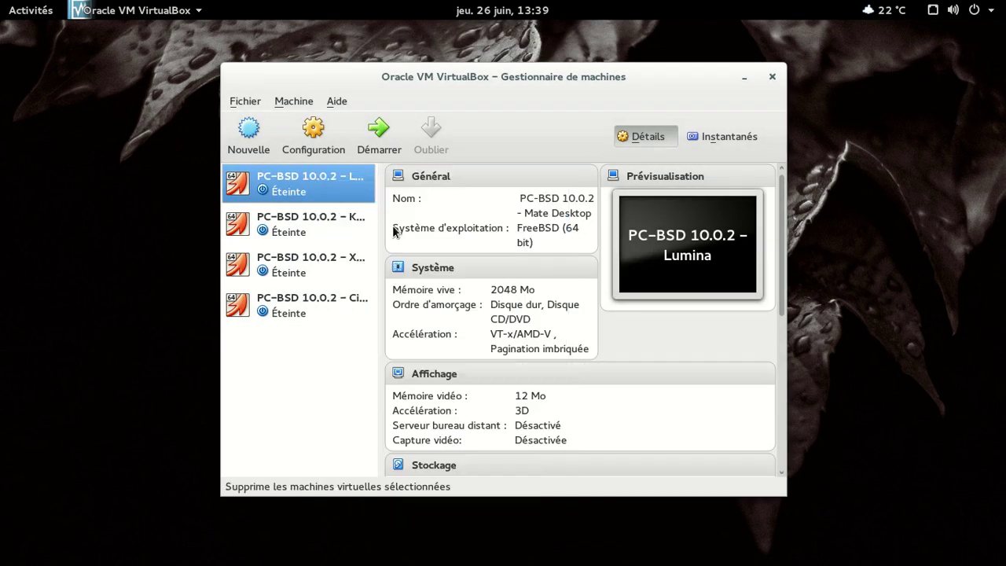
click(643, 358)
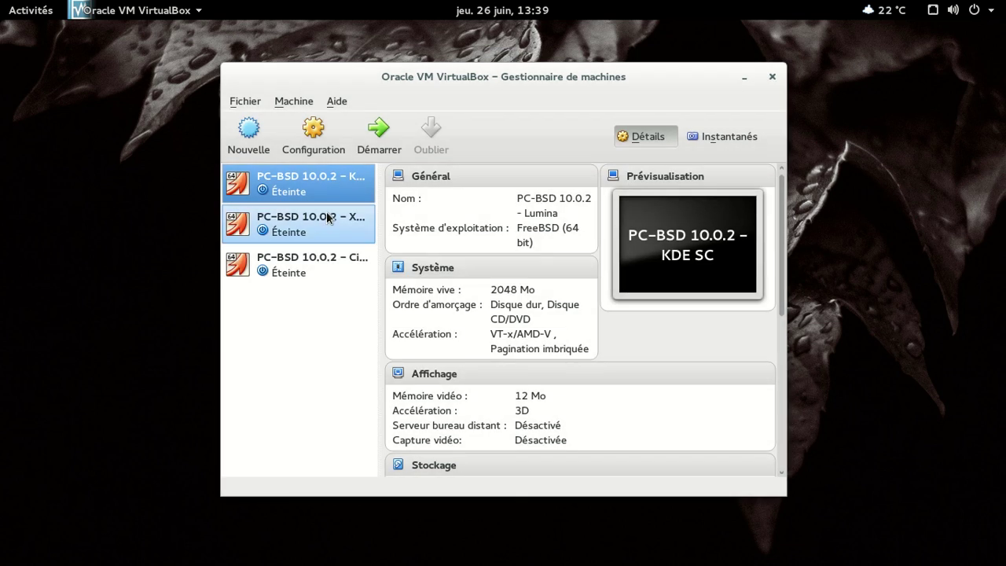
- Start the PC-BSD 10.0.2 – Xfce virtual machine and show it full screen
click(330, 219)
click(376, 138)
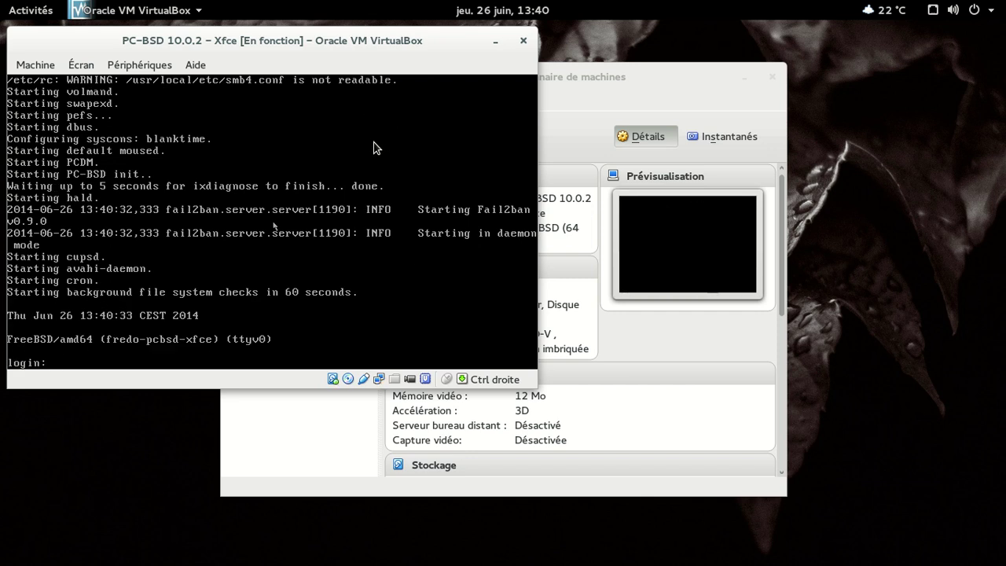
key(Control_R+f)
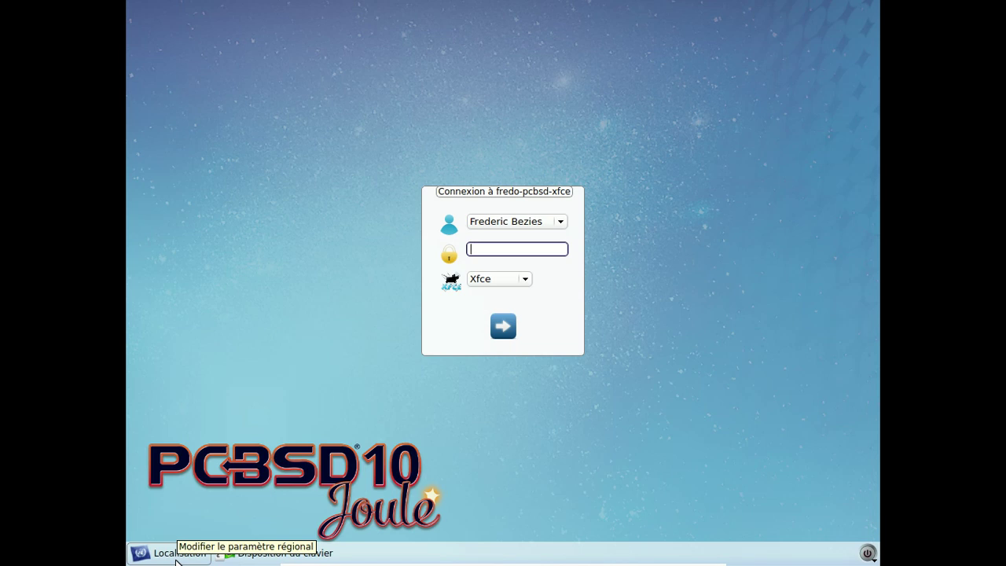
- Set the login screen's locale to French (fr), enter the account password and log in to the Xfce session
click(176, 560)
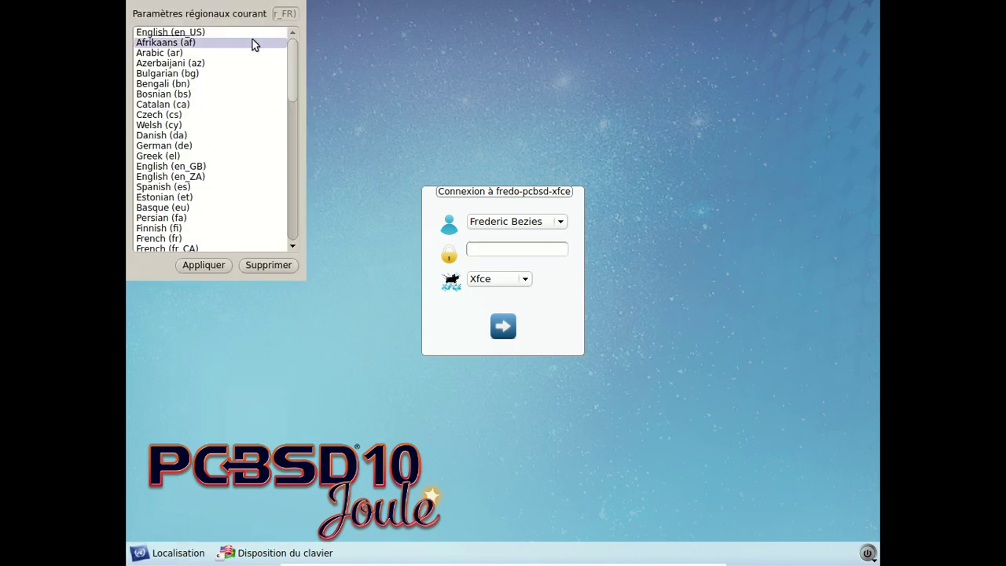
drag(291, 51, 291, 77)
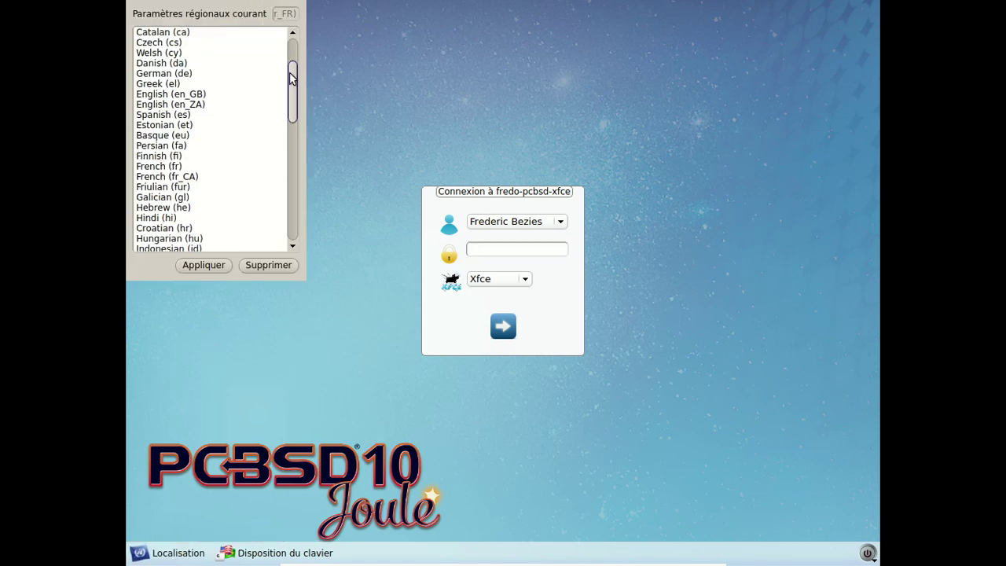
click(197, 167)
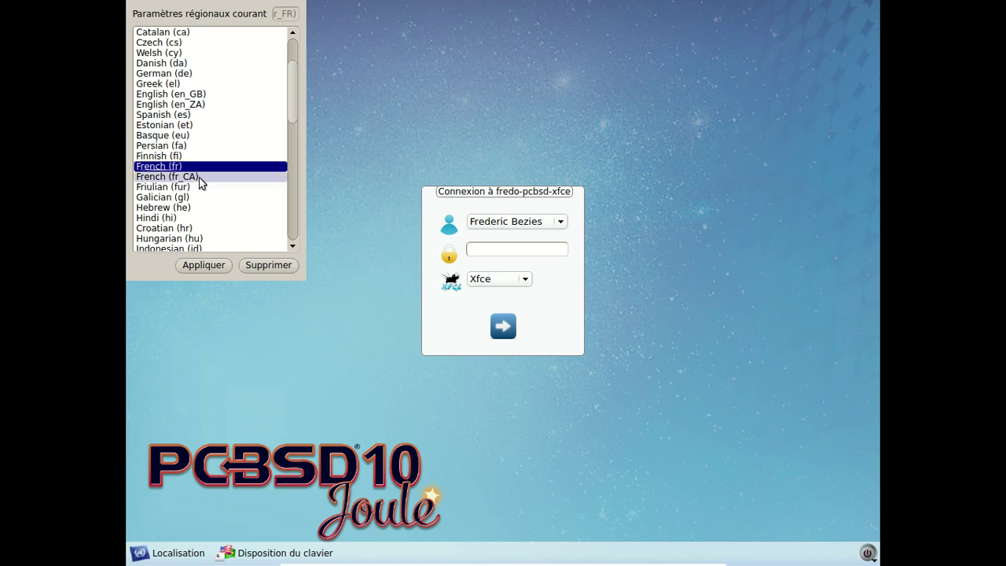
click(203, 265)
text(********)
key(Return)
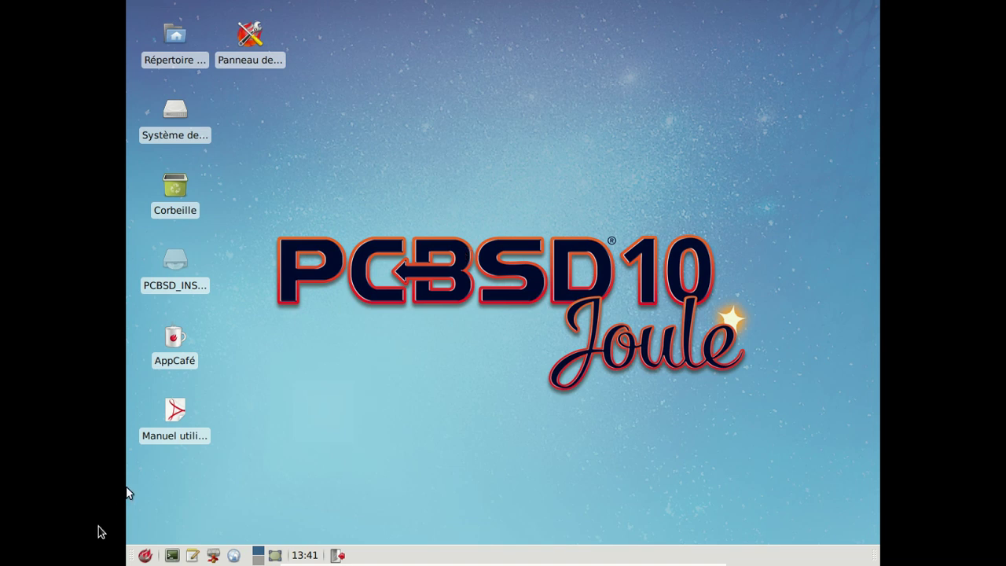
- Examine the Xfce applications menu and the language of its entries
click(144, 556)
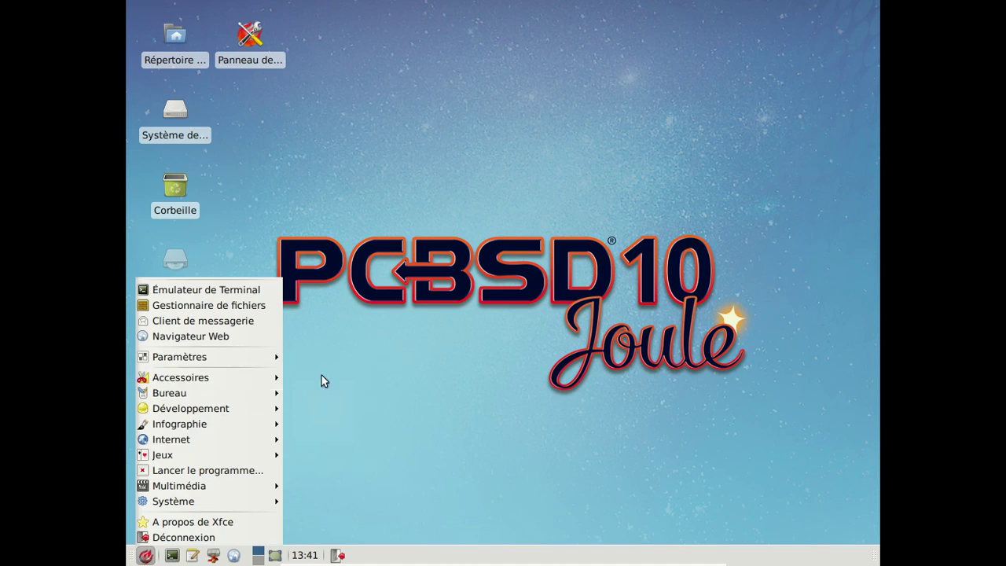
mouse_move(275, 365)
click(519, 520)
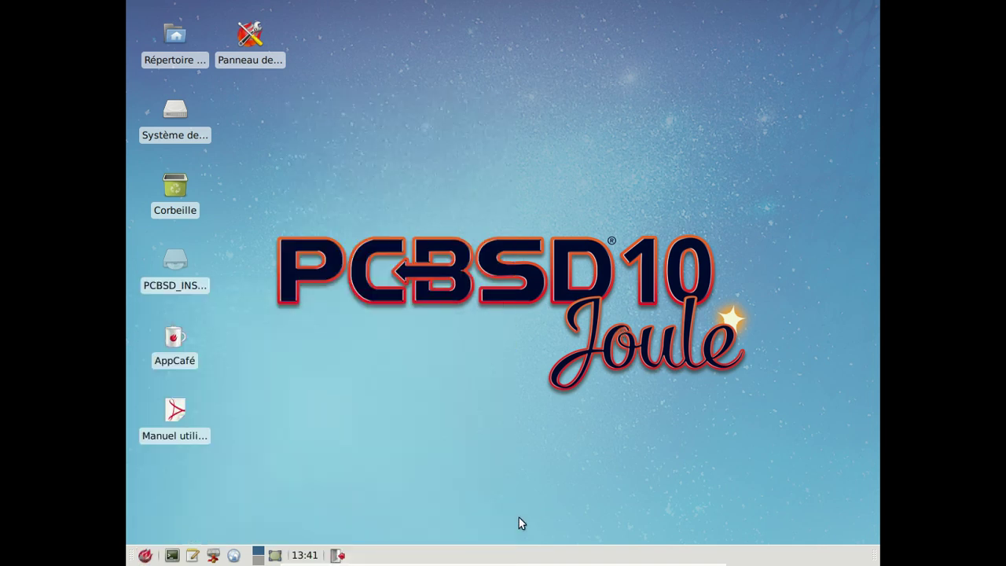
click(145, 555)
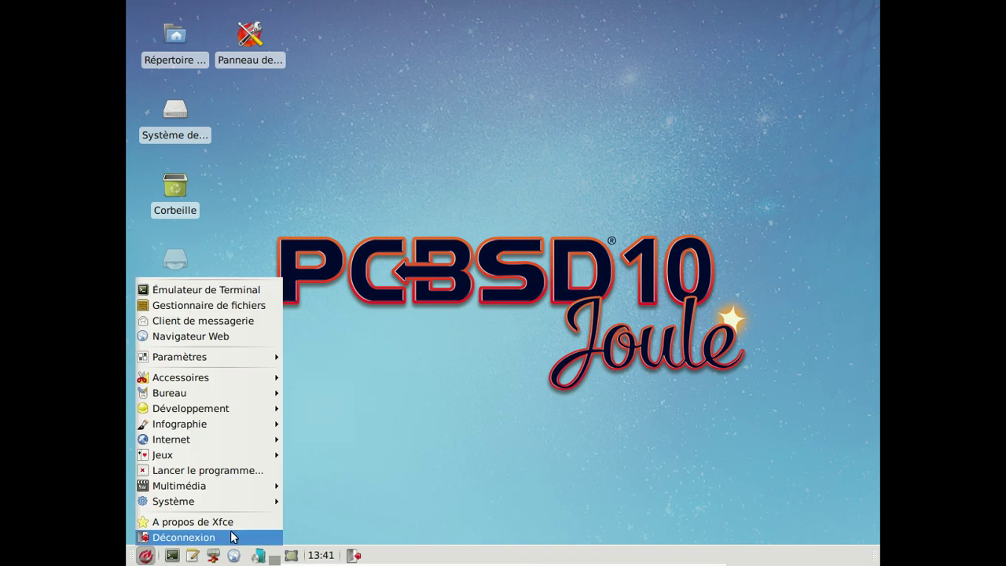
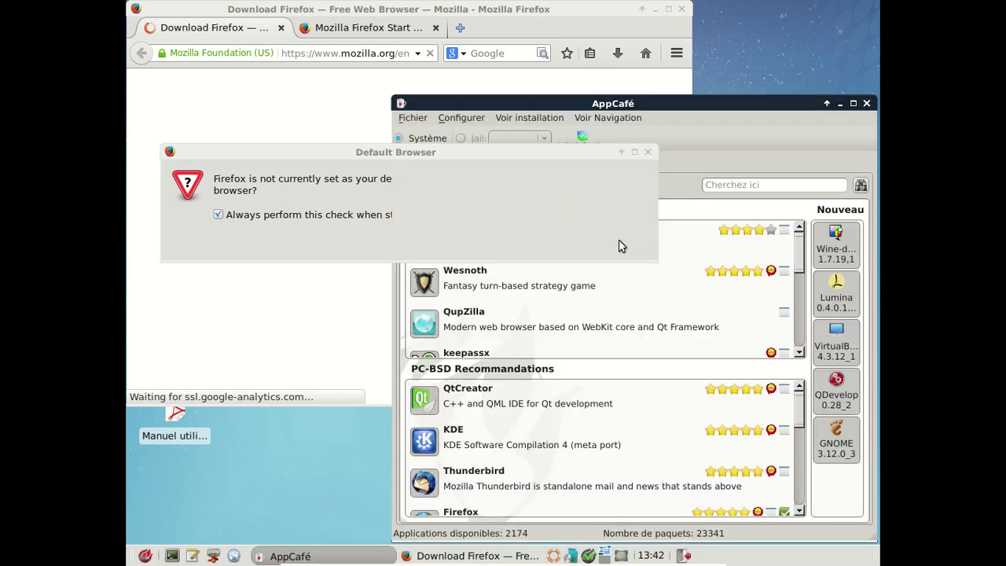
- Look at the installed and browsable applications in AppCafé, and close it
click(718, 108)
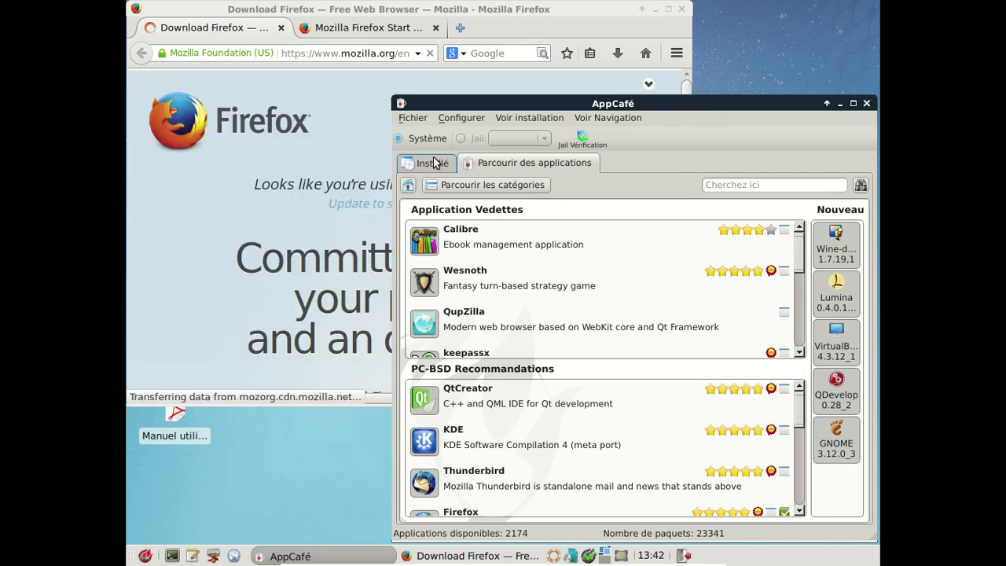
click(432, 163)
click(492, 163)
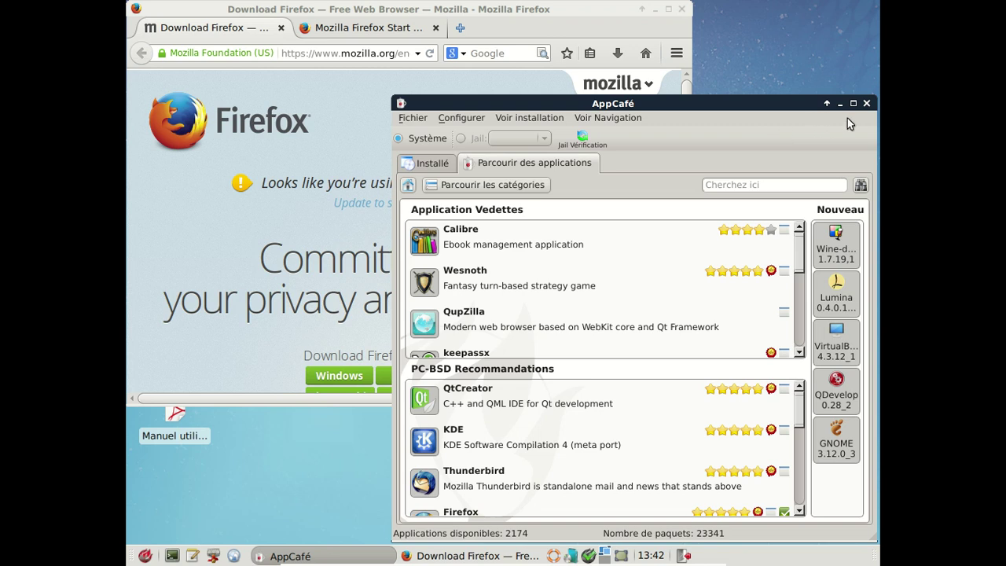
click(867, 103)
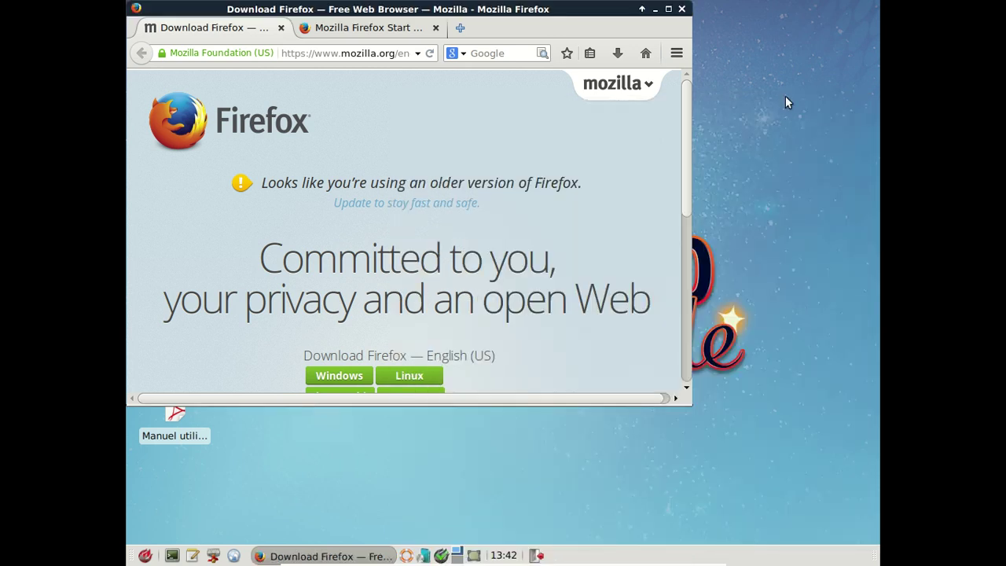
- Check the language of Firefox's general preferences, and close them without changing anything
click(677, 53)
click(578, 264)
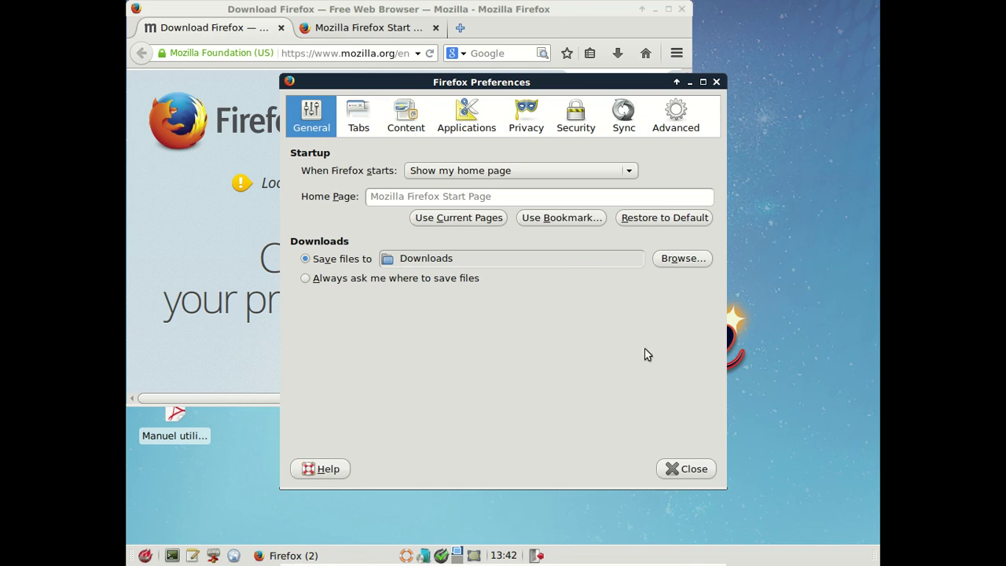
click(685, 469)
- Look through the extension, appearance, plugin and service categories of Firefox's add-ons manager, and close Firefox with its remaining tabs
click(680, 54)
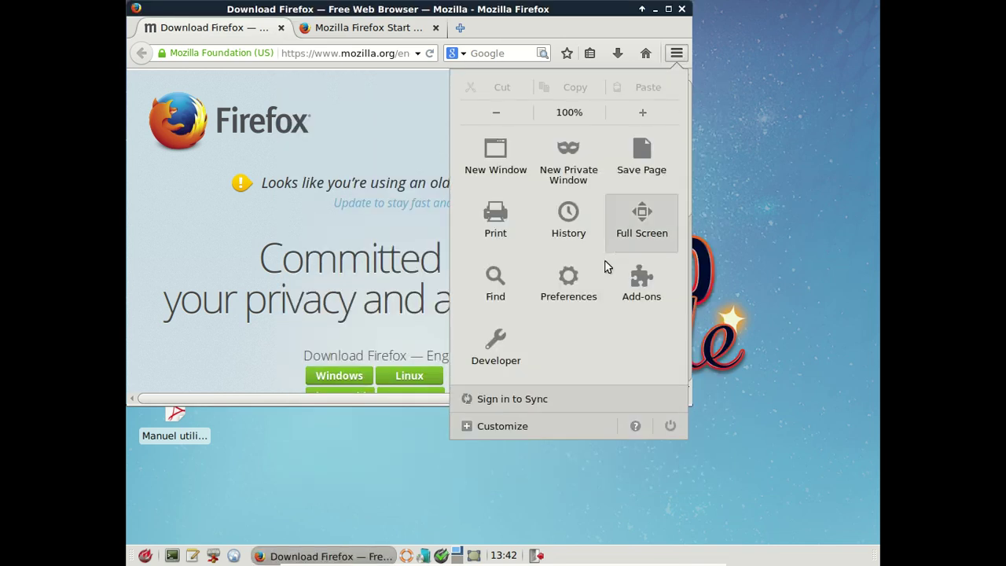
click(633, 297)
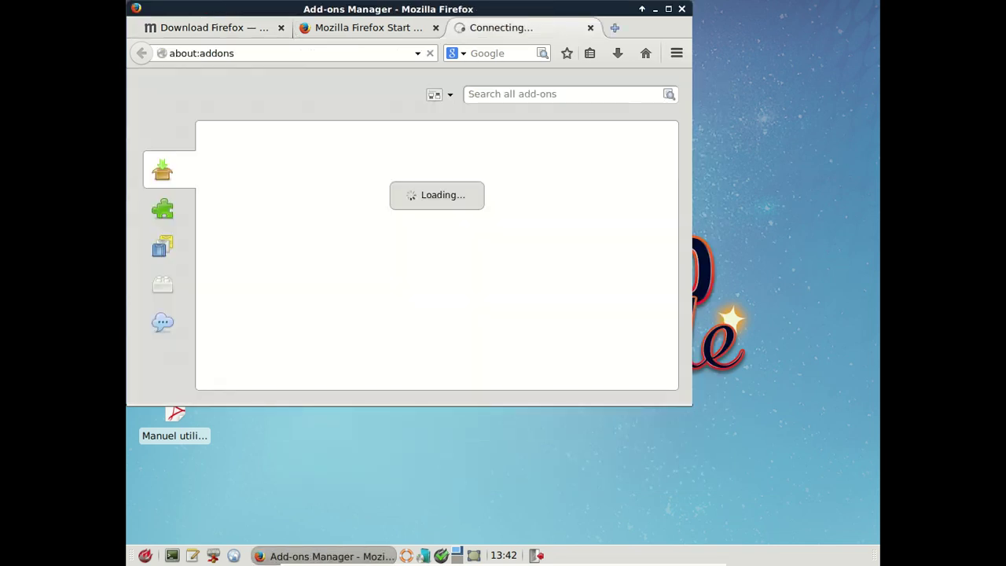
click(165, 209)
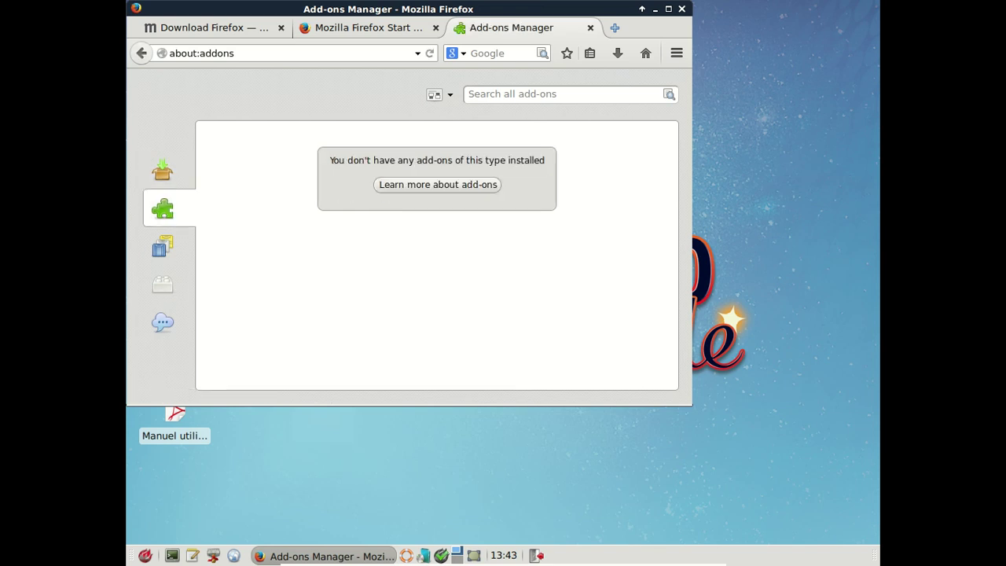
click(170, 246)
click(175, 286)
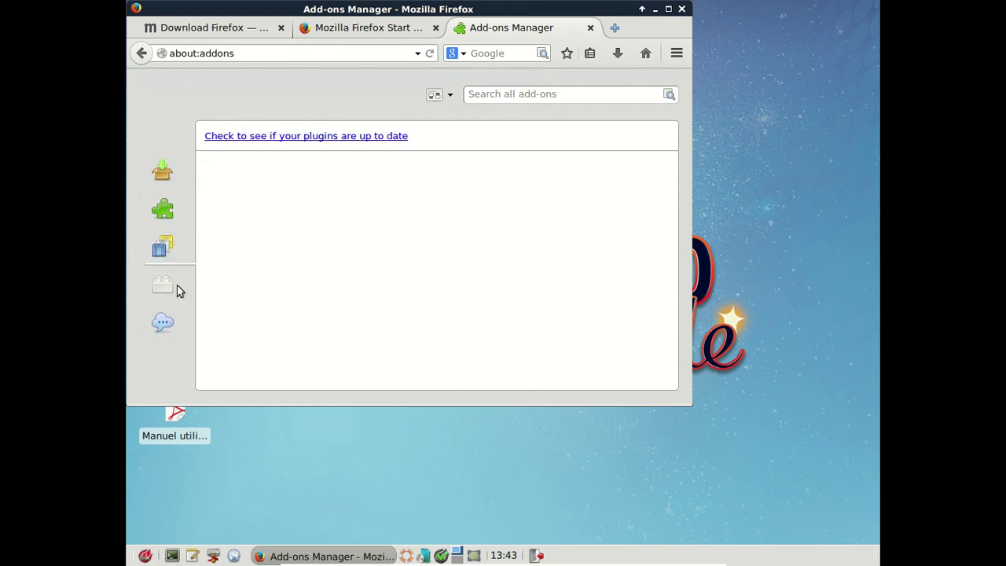
click(163, 328)
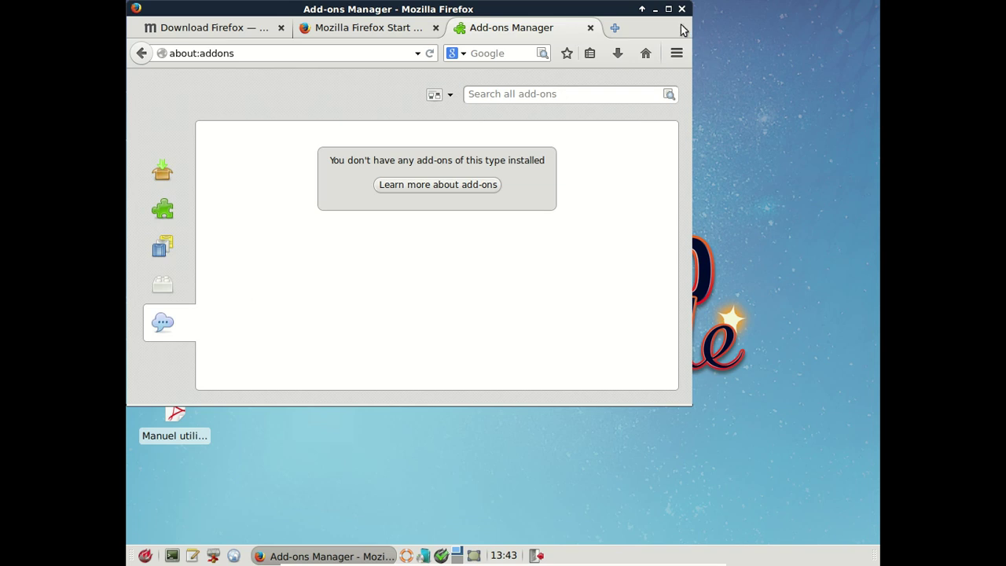
click(590, 28)
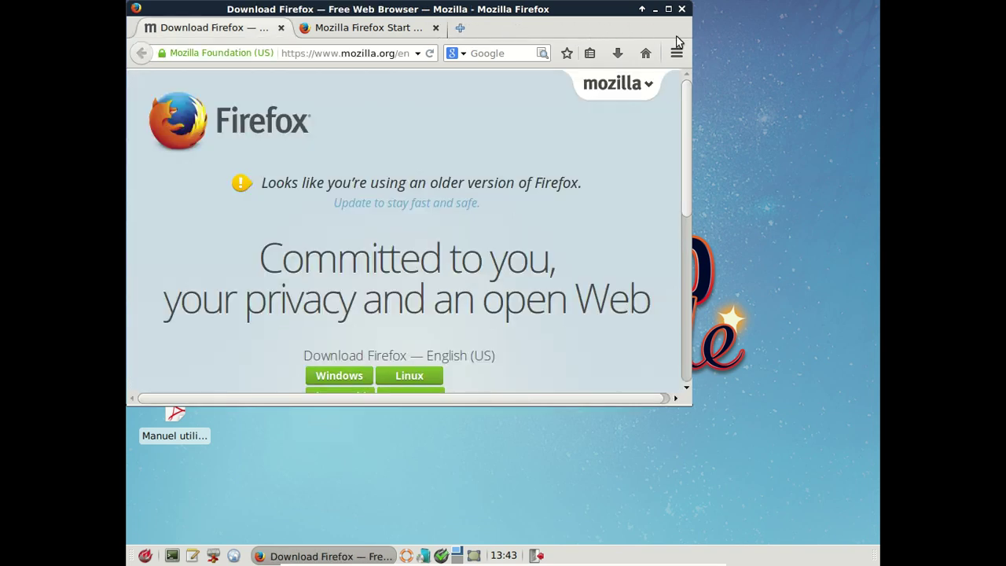
click(681, 9)
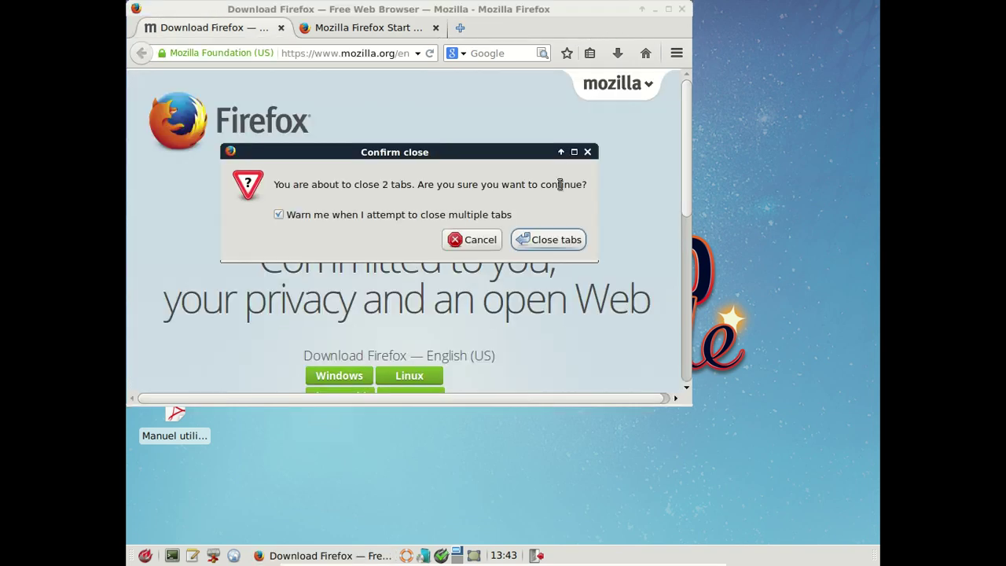
click(561, 243)
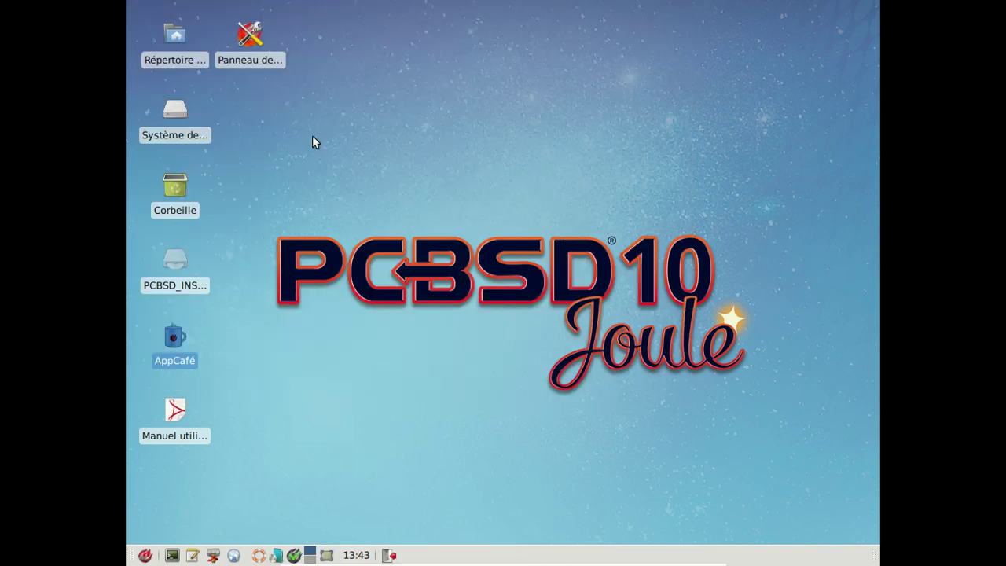
- Shut down PC-BSD from the Xfce session
click(145, 555)
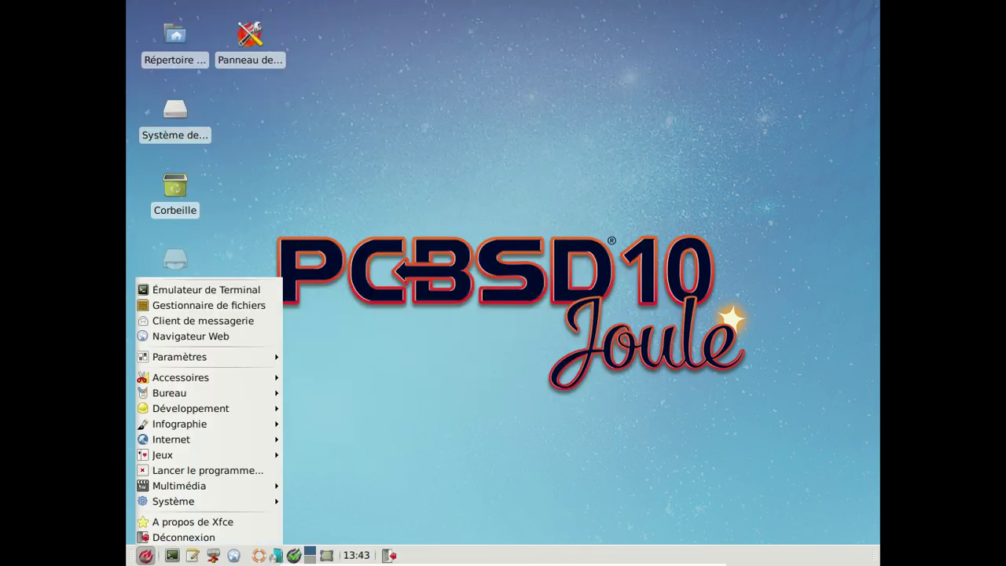
click(173, 537)
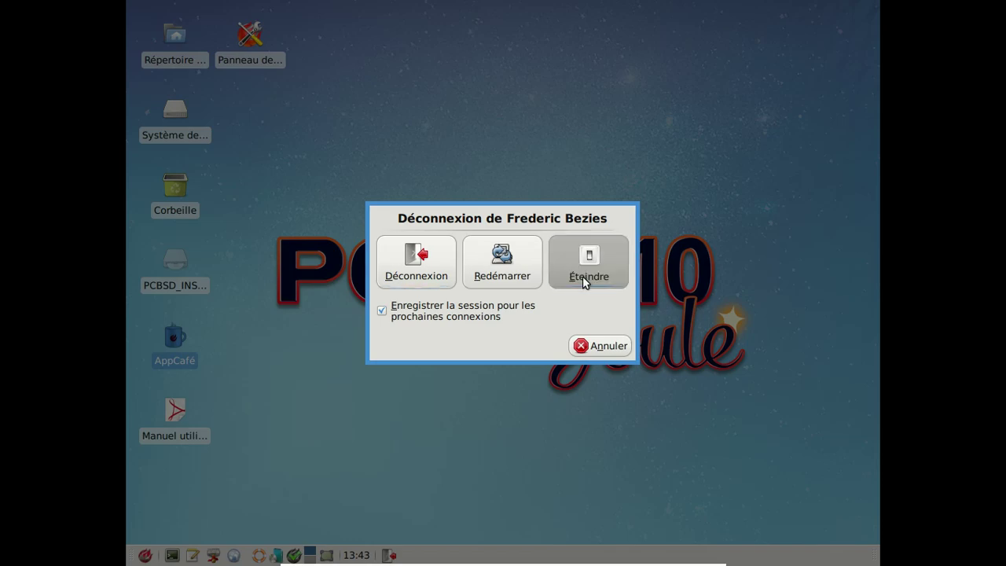
click(583, 276)
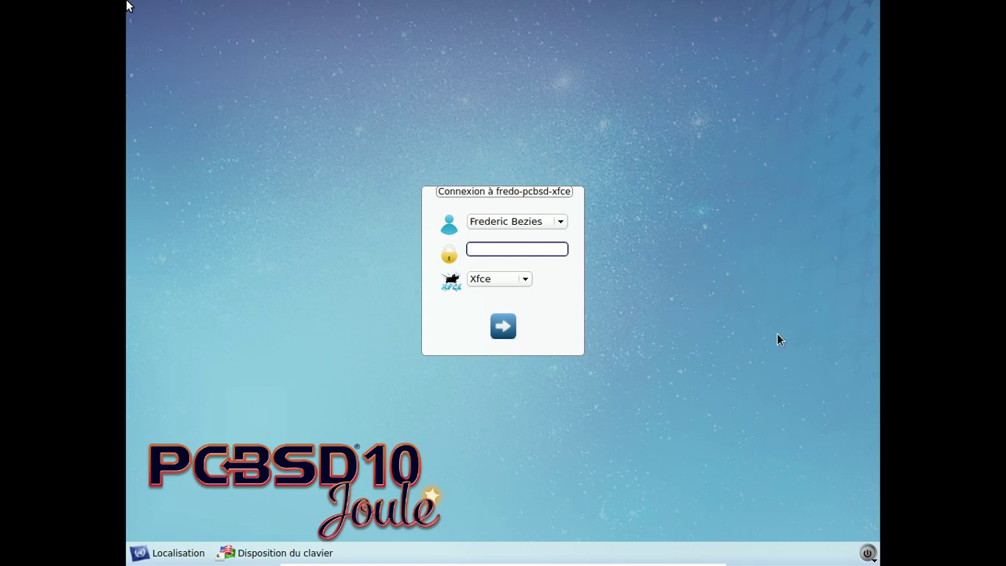
- Leave full screen and power off the PC-BSD 10.0.2 – Xfce virtual machine directly from VirtualBox
key(Control_R+f)
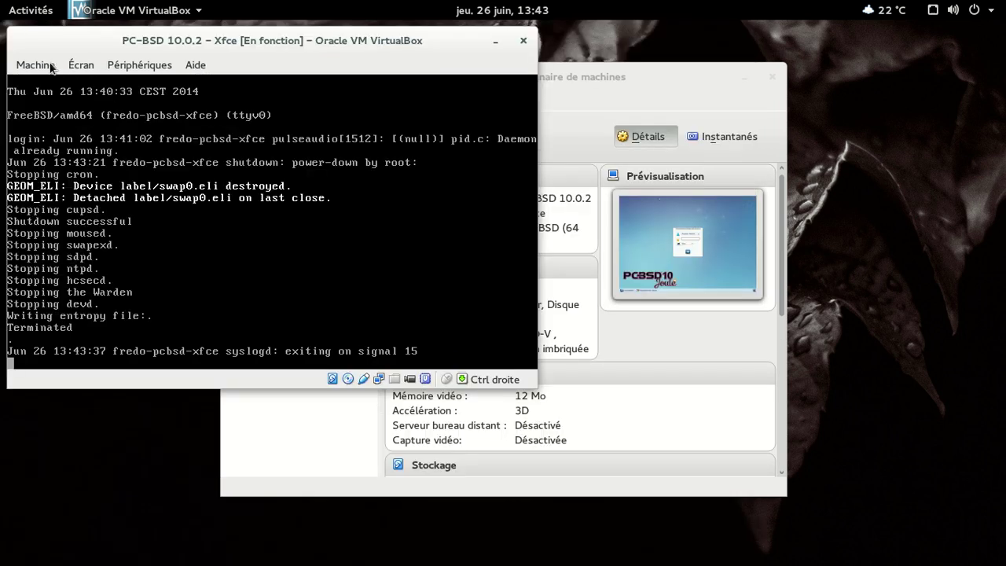
click(40, 64)
click(74, 327)
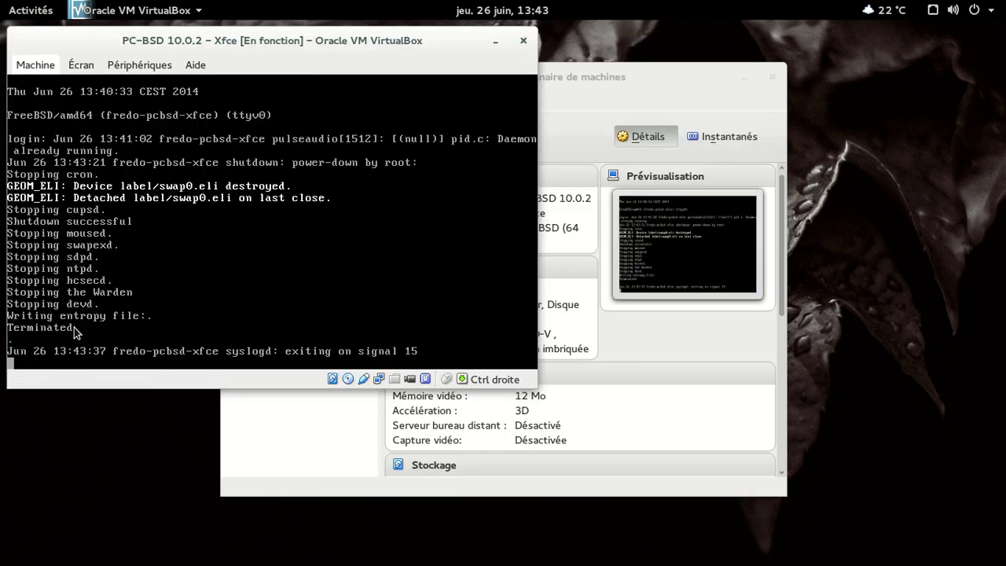
click(269, 229)
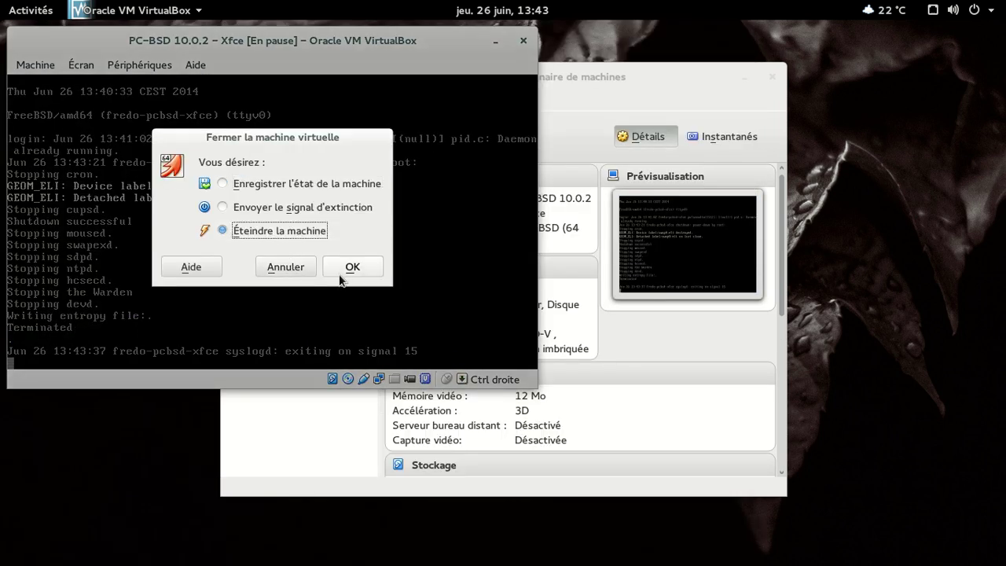
click(336, 268)
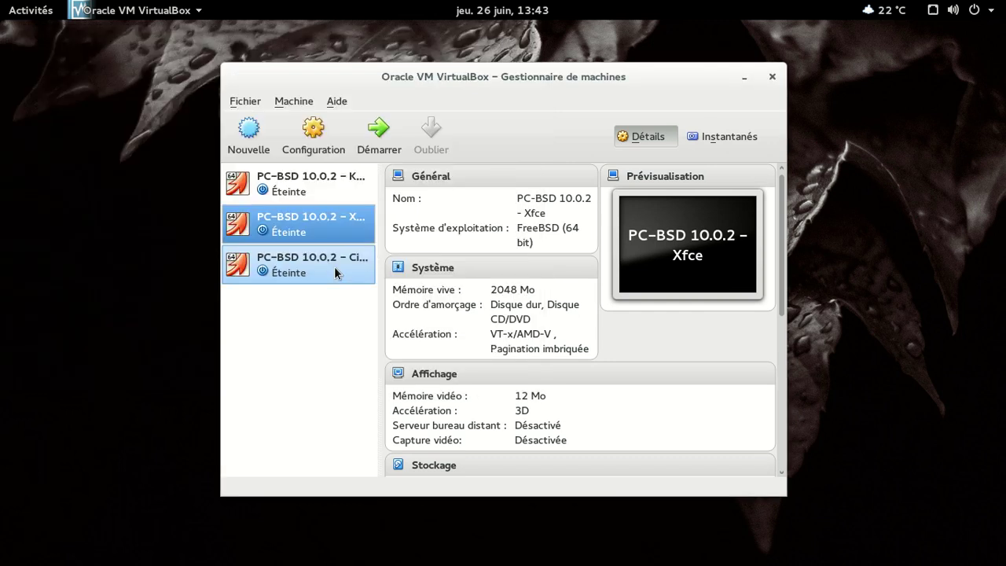
- Delete the PC-BSD 10.0.2 – Xfce virtual machine from VirtualBox
right_click(320, 220)
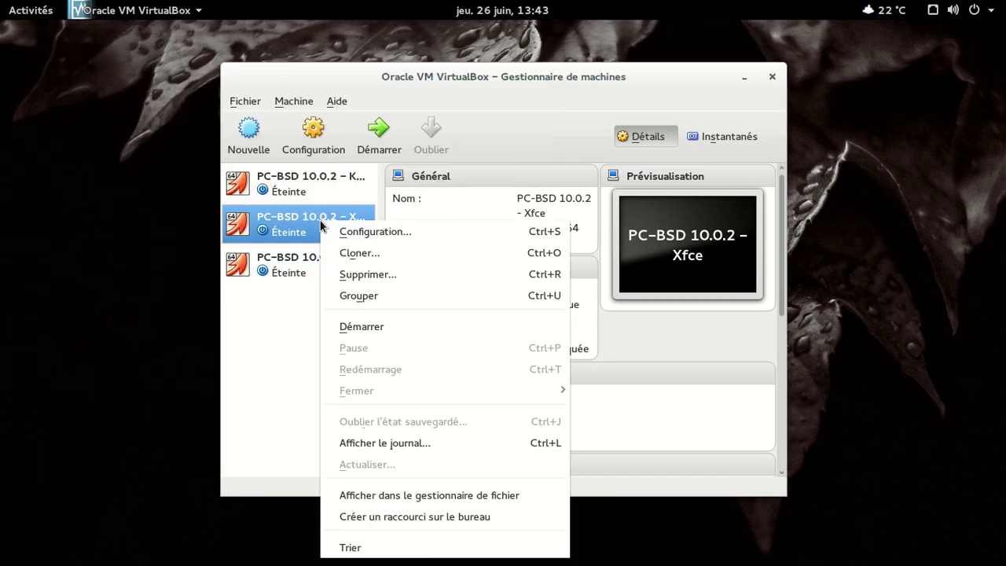
click(383, 281)
click(591, 367)
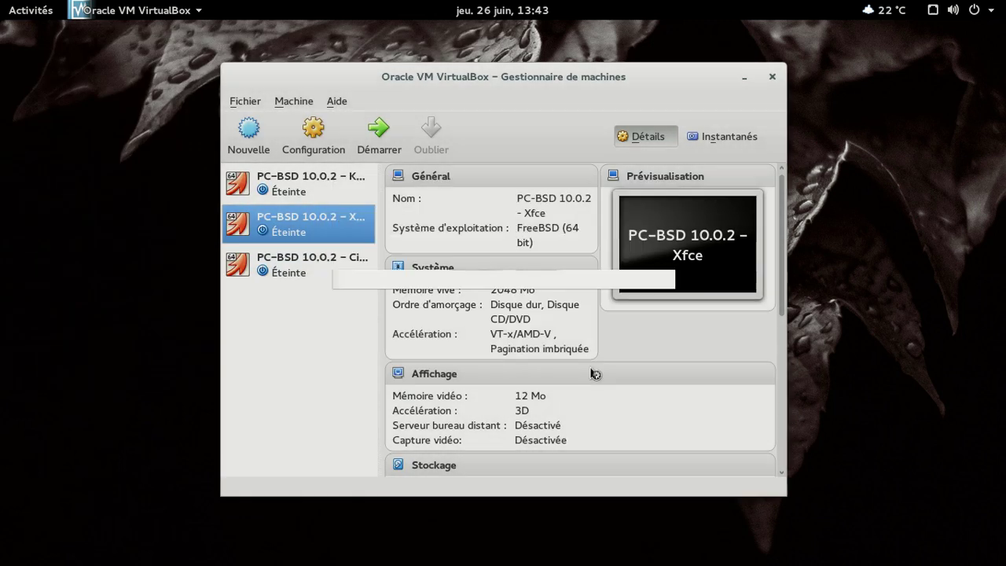
- Start the PC-BSD 10.0.2 – Cinnamon virtual machine and show it full screen
click(333, 234)
click(381, 153)
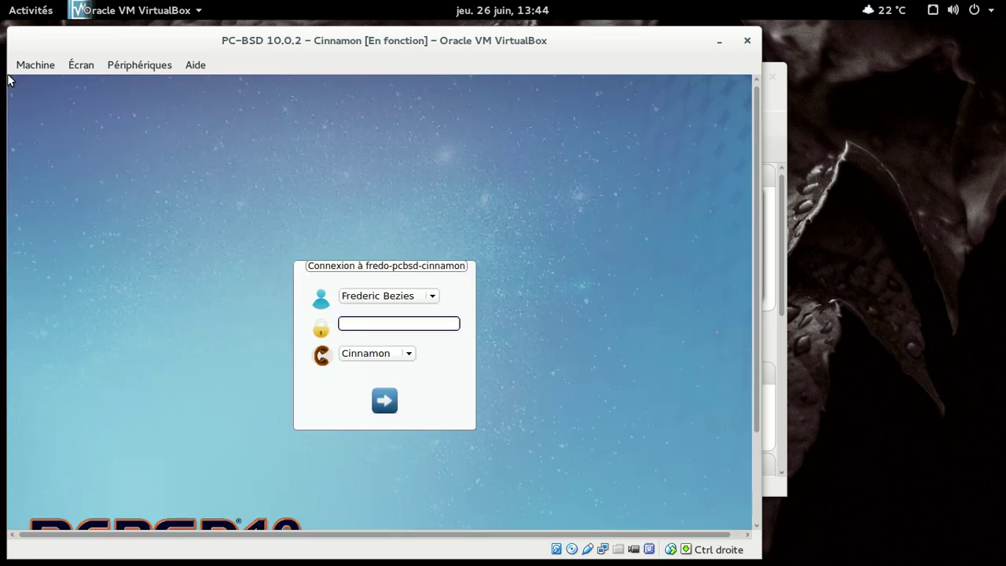
key(ctrl+f)
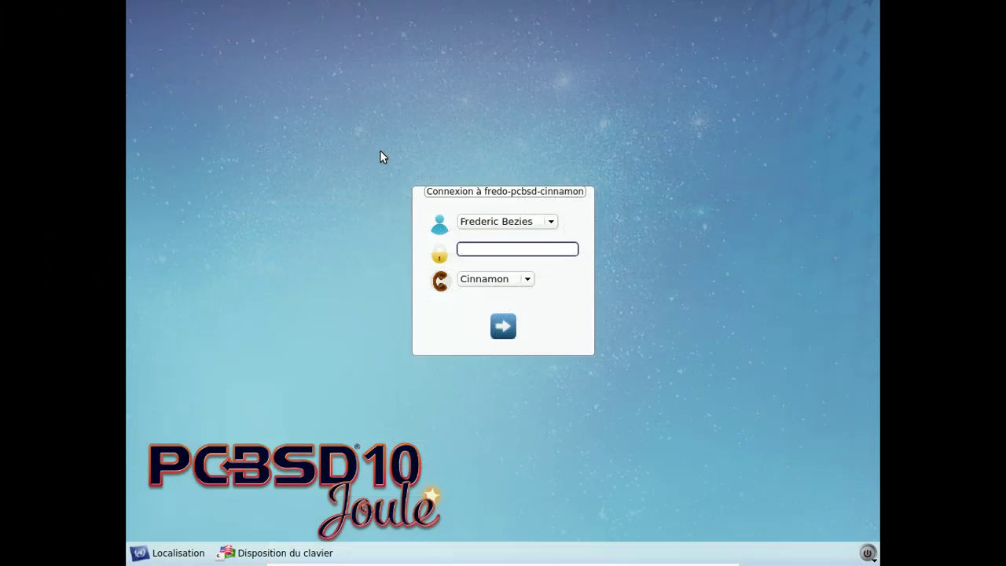
- Set the login screen's locale to French (fr), enter the account password and log in to the Cinnamon session
click(178, 553)
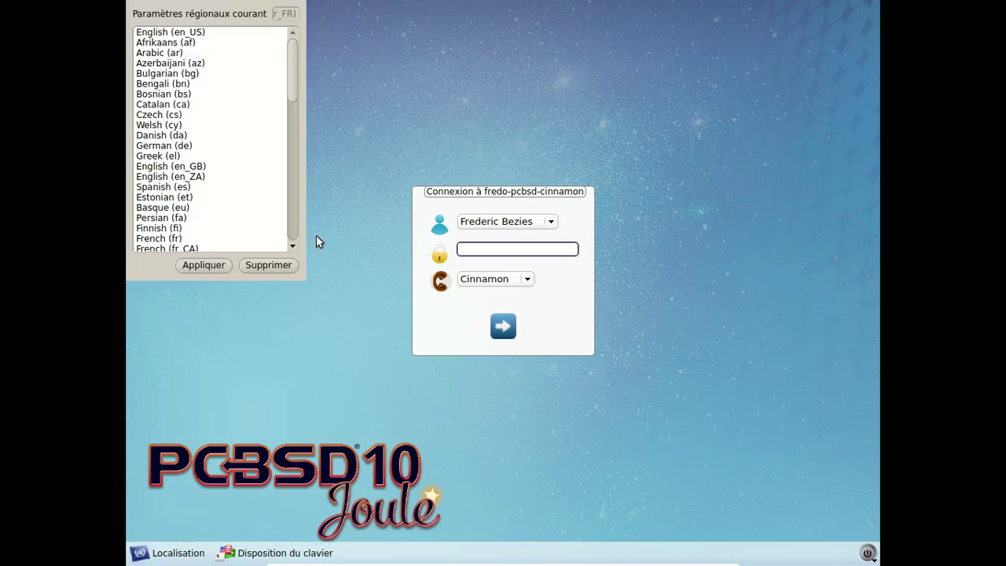
drag(293, 70, 293, 91)
click(179, 176)
click(199, 266)
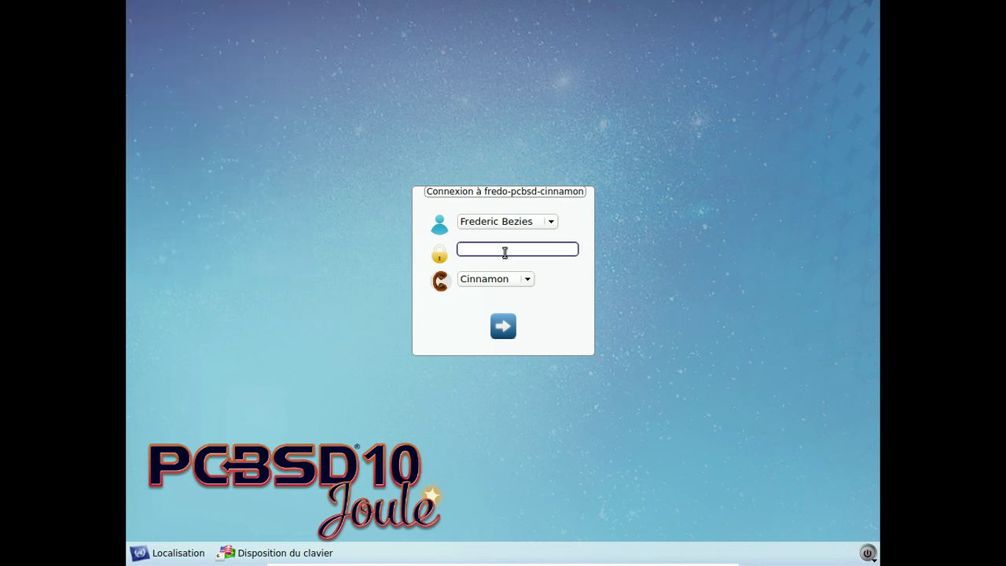
text(*******)
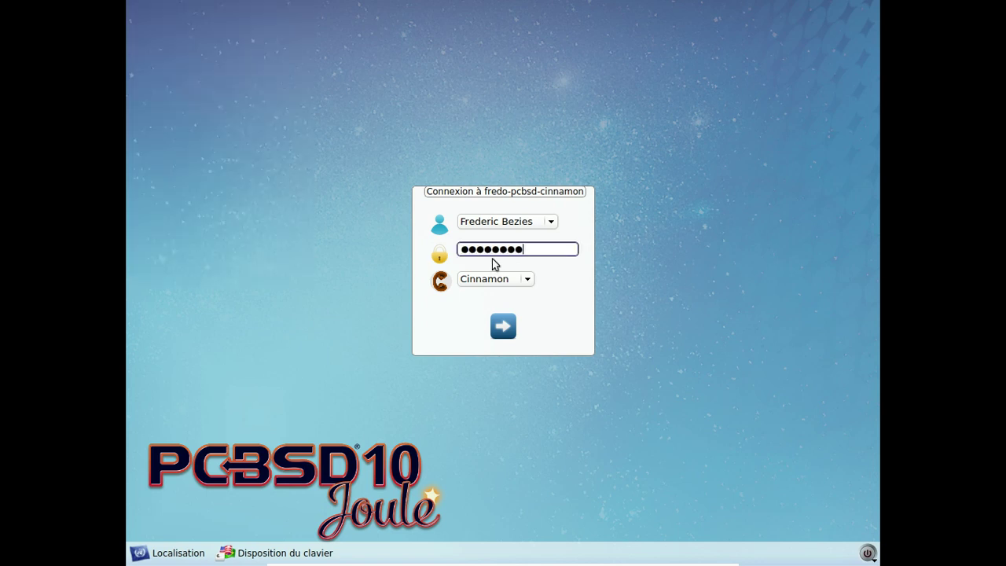
key(Return)
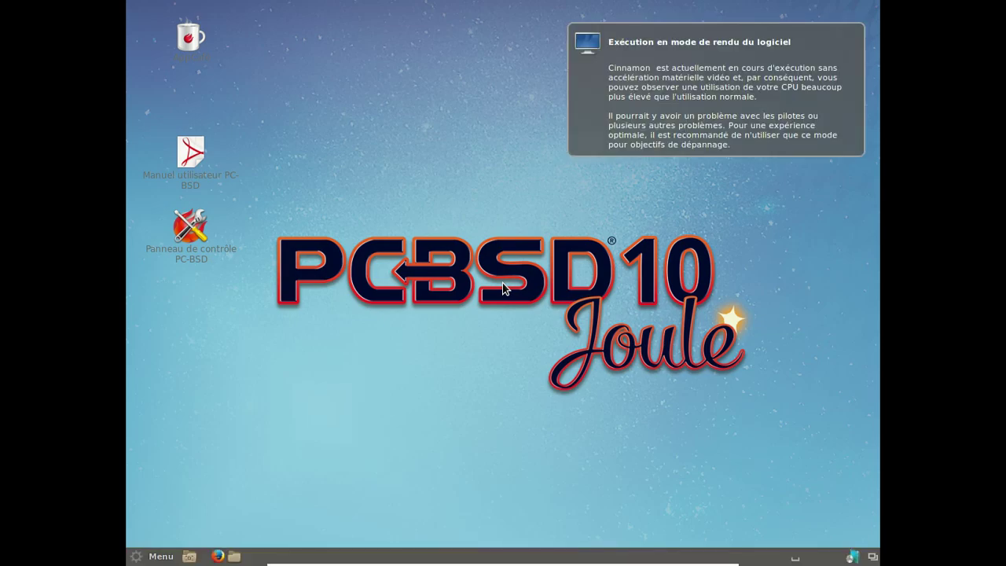
- Dismiss the software rendering notification and open Centre de mise à jour (BETA), authorizing it with the account password
click(848, 34)
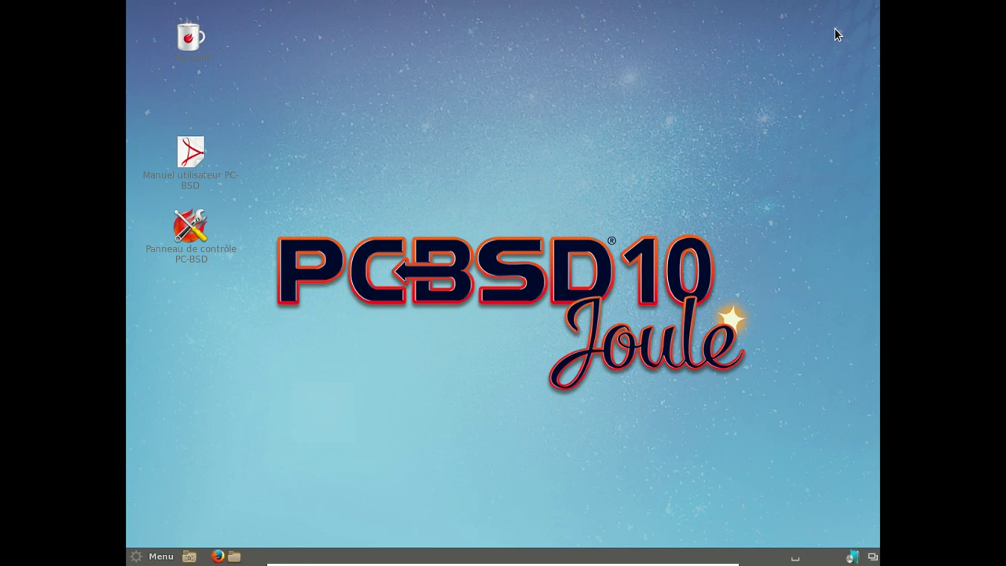
click(161, 557)
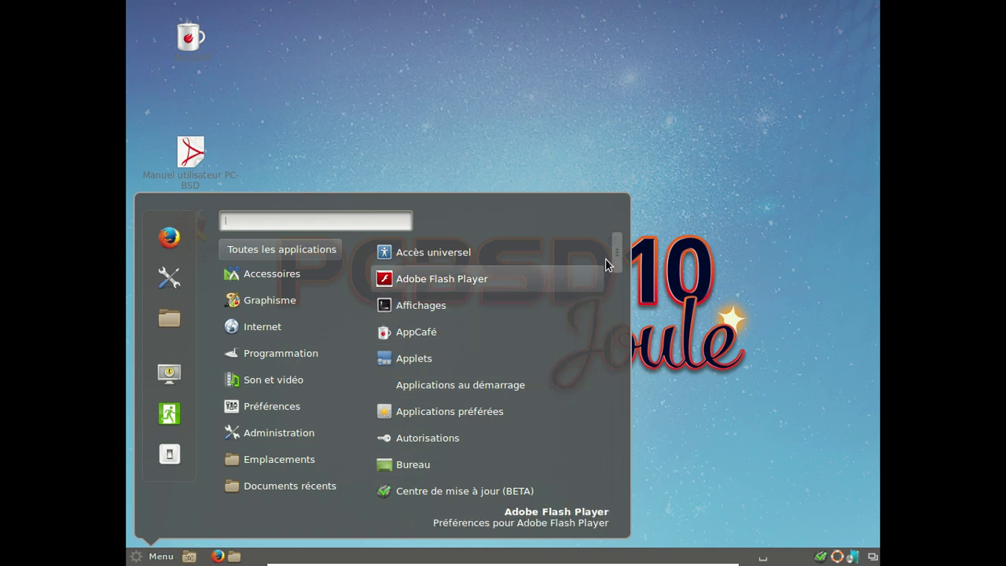
click(511, 489)
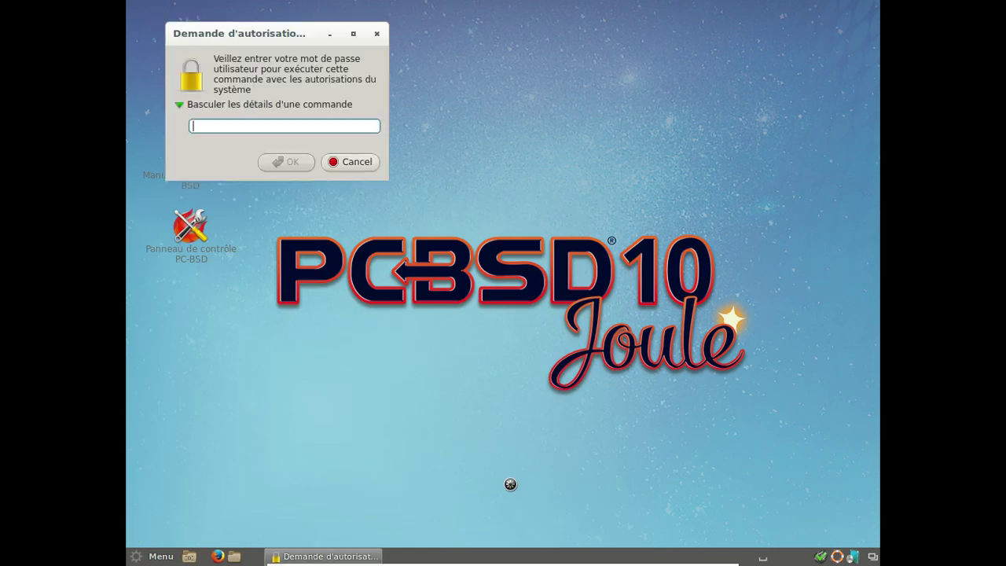
text(••••••••)
key(Return)
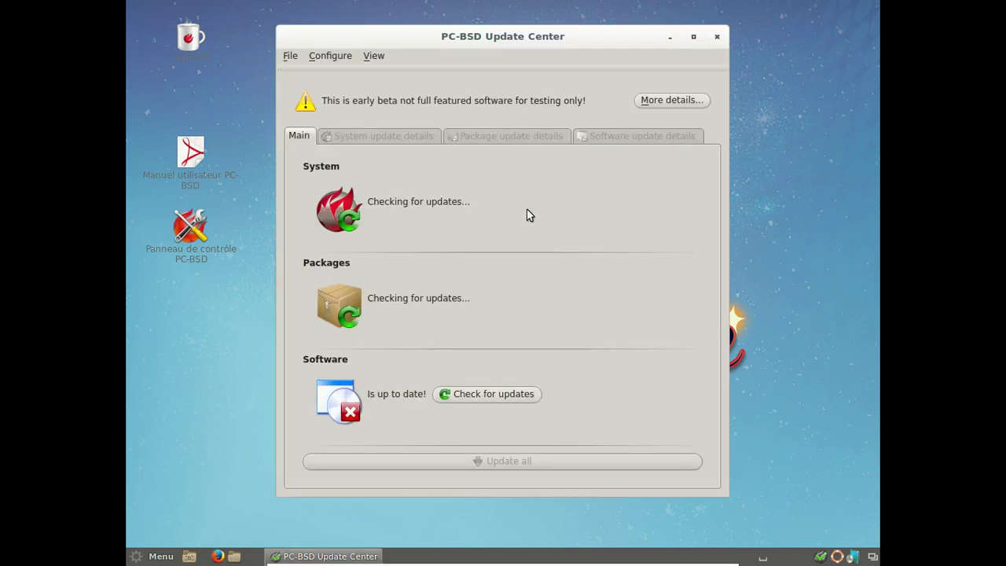
- Look at the commands and configuration options offered by the PC-BSD Update Center, and quit it
click(375, 56)
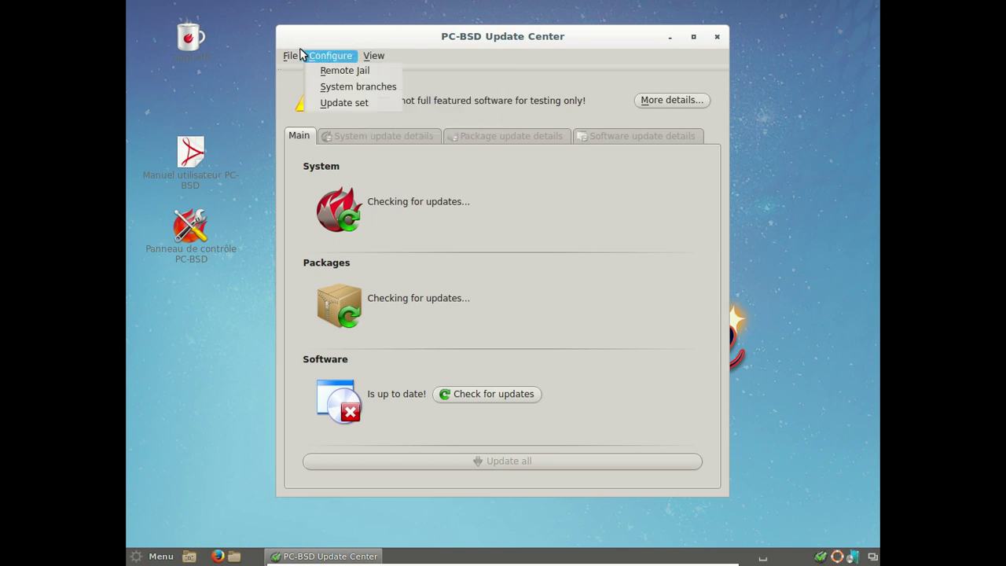
mouse_move(289, 58)
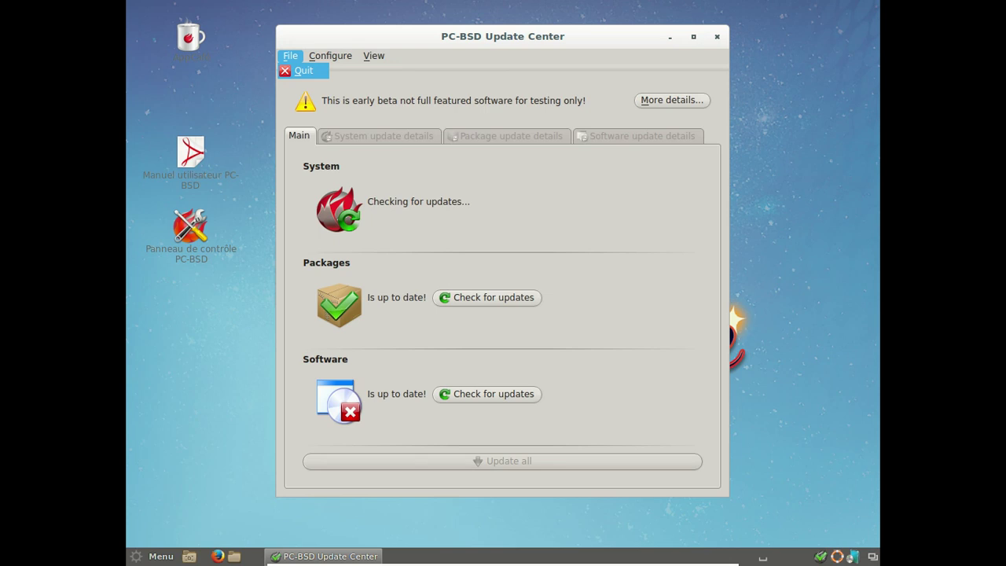
click(301, 70)
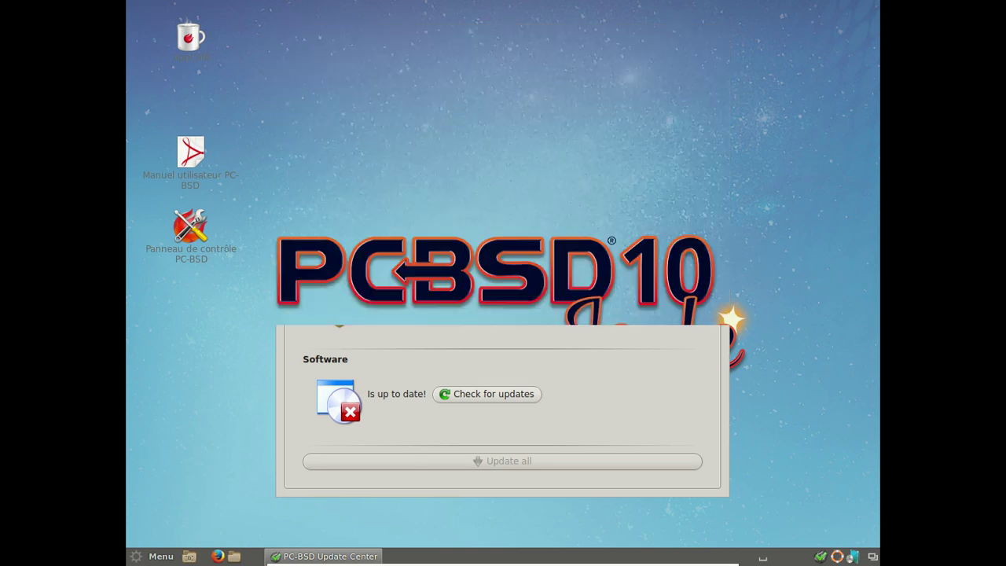
- Open the Fichiers file manager from the Accessoires category and display its About information
click(172, 556)
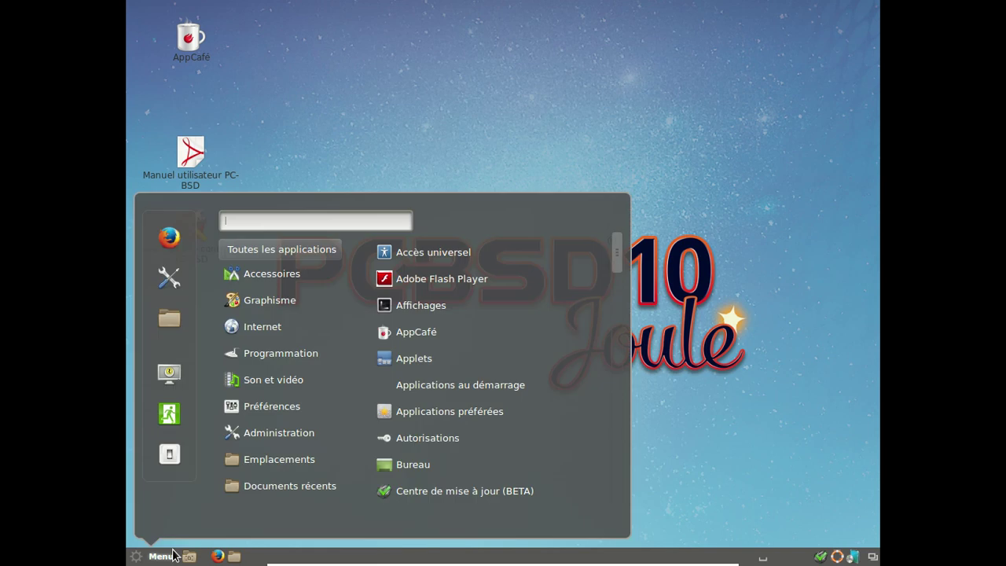
mouse_move(318, 261)
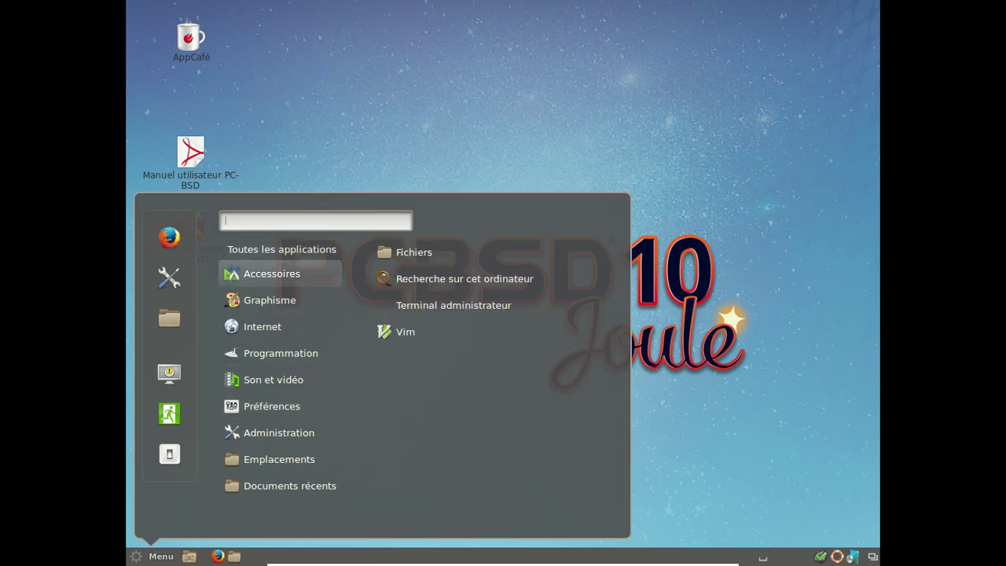
click(447, 252)
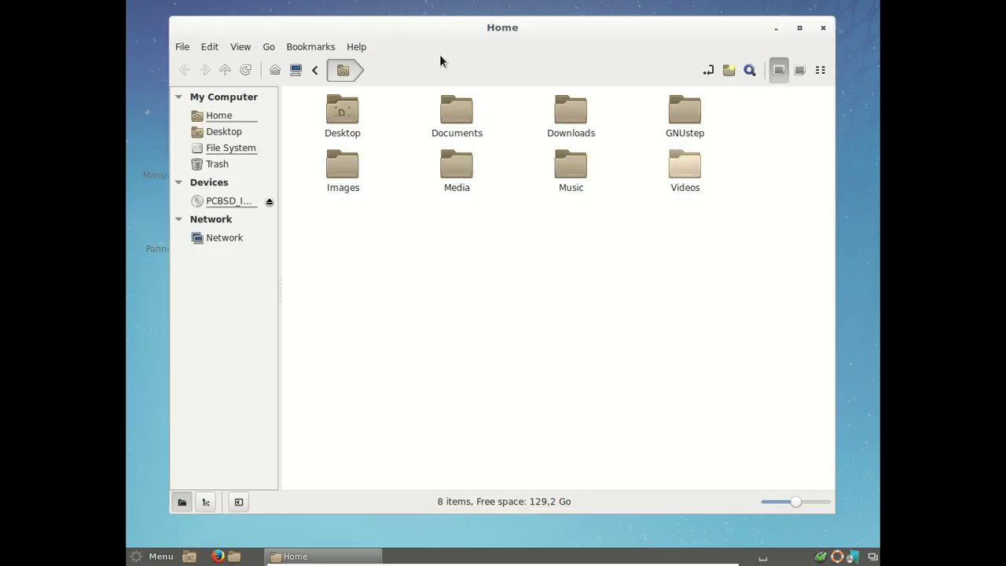
click(356, 47)
click(370, 85)
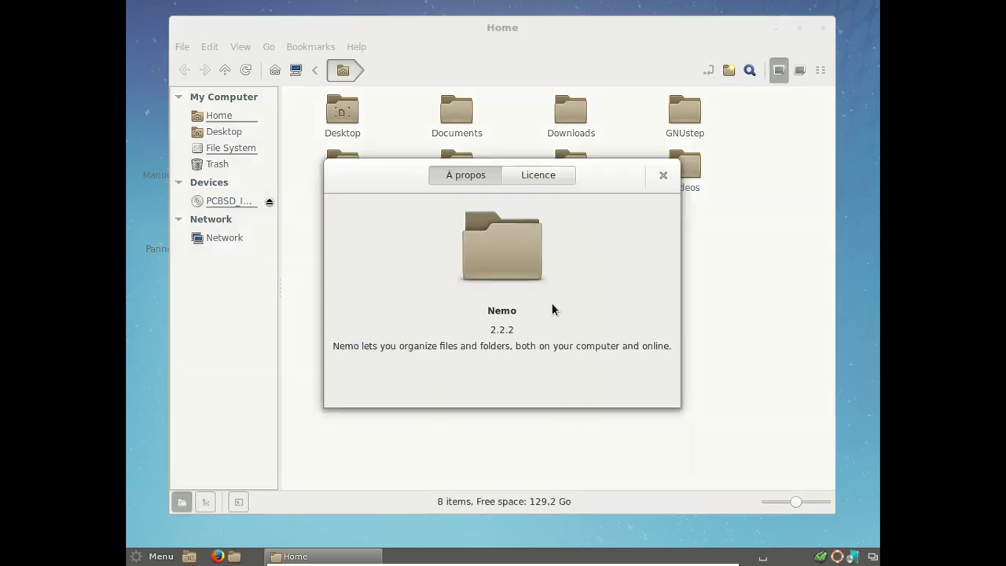
- Close the Nemo About window and the file manager, and end the Cinnamon session
click(664, 176)
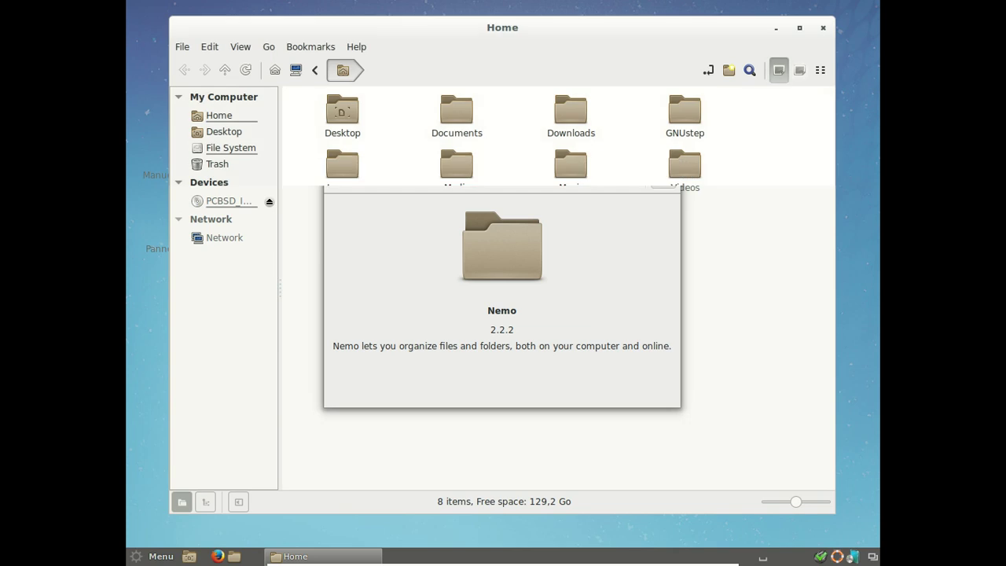
click(823, 31)
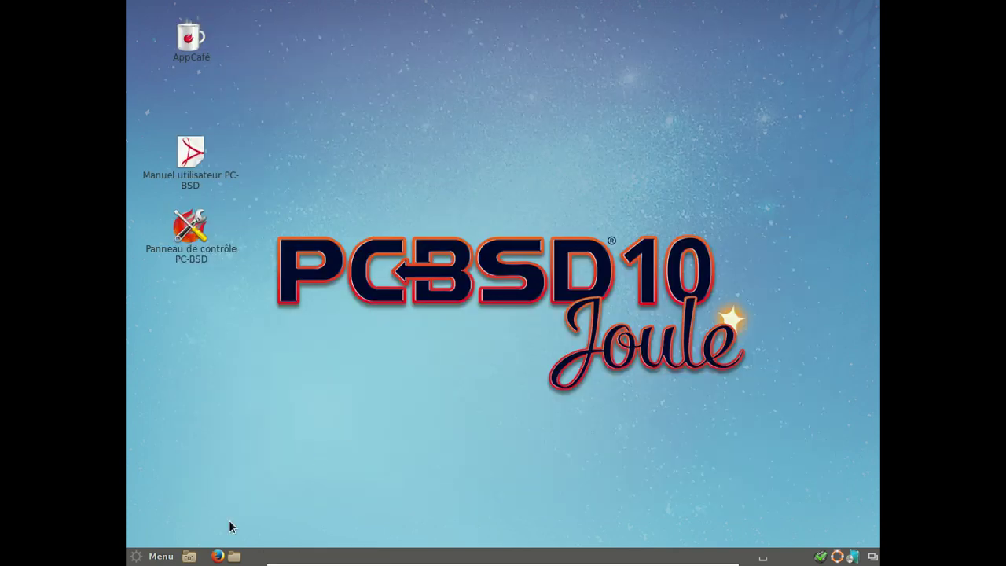
click(171, 556)
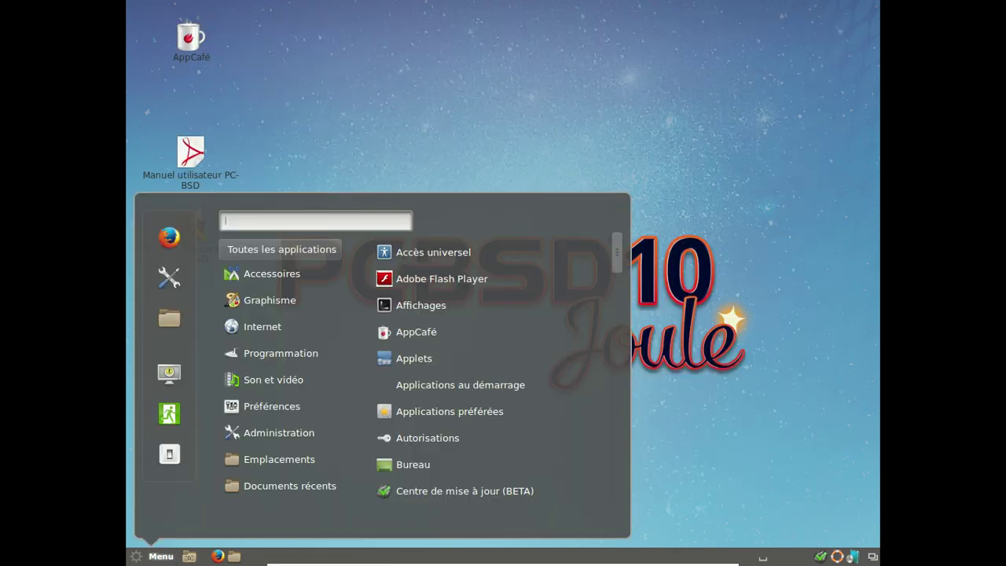
click(171, 456)
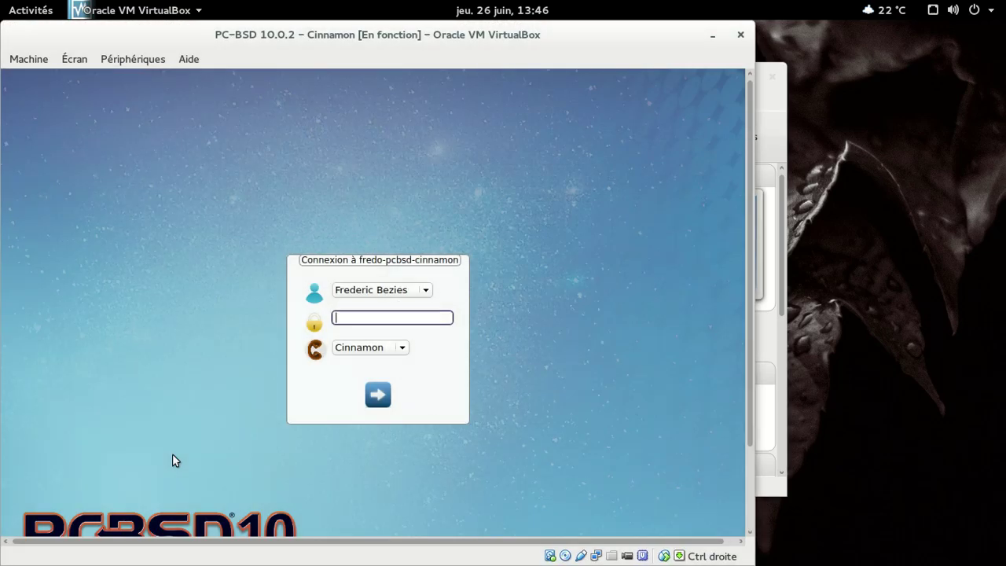
- Close the running PC-BSD 10.0.2 – Cinnamon virtual machine by powering it off
click(20, 58)
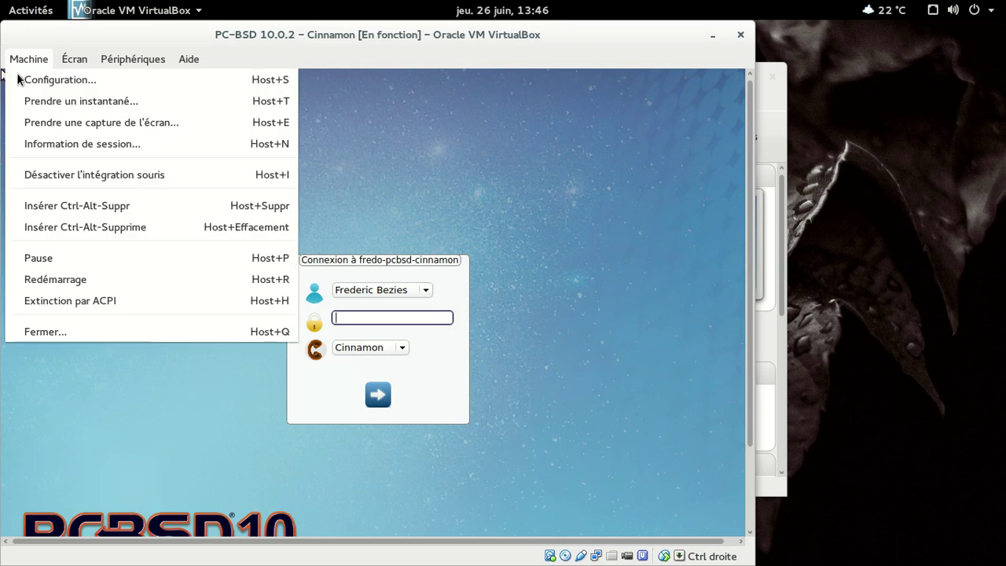
click(70, 330)
click(373, 316)
click(469, 353)
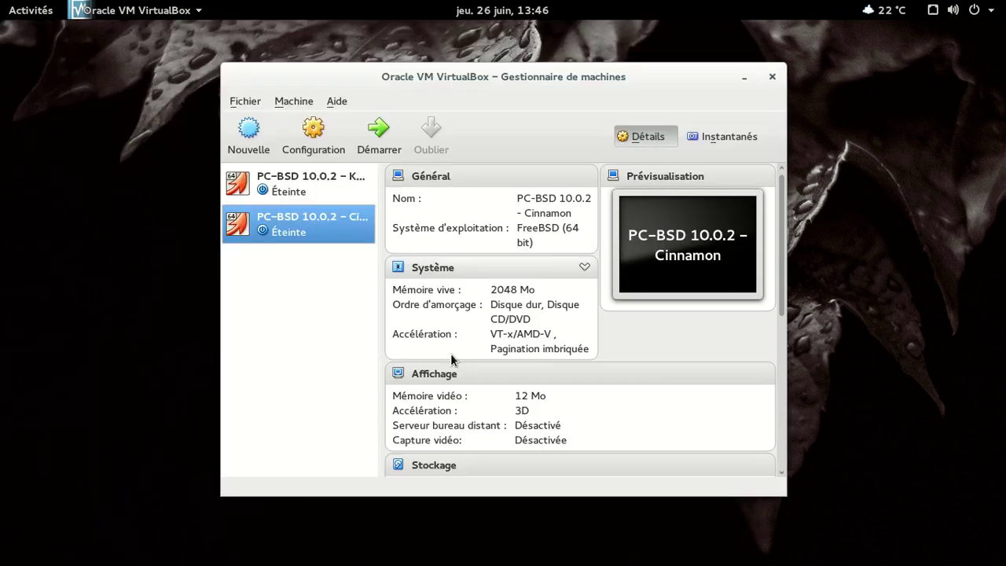
- Delete the PC-BSD 10.0.2 – Cinnamon virtual machine together with all its files
right_click(287, 227)
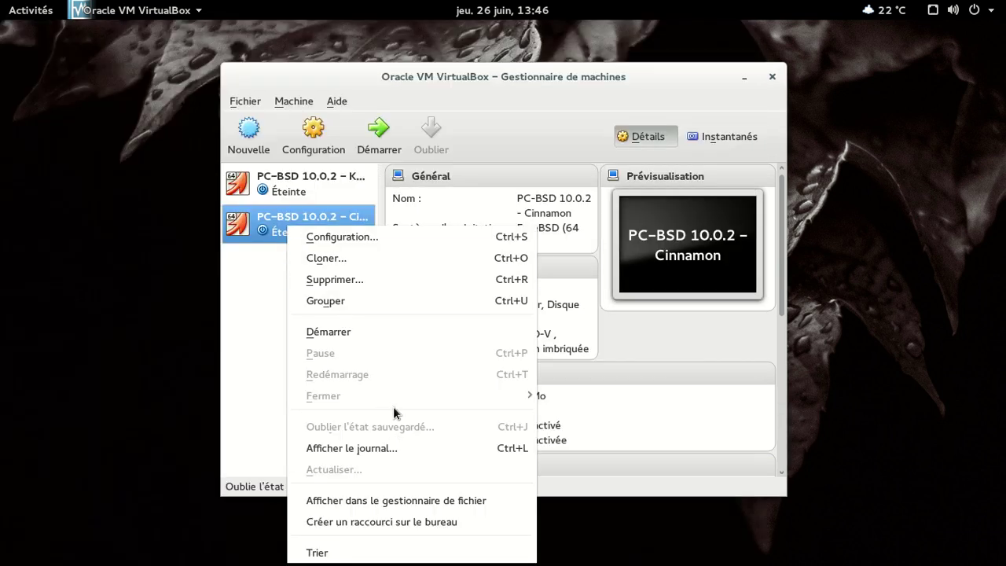
click(372, 279)
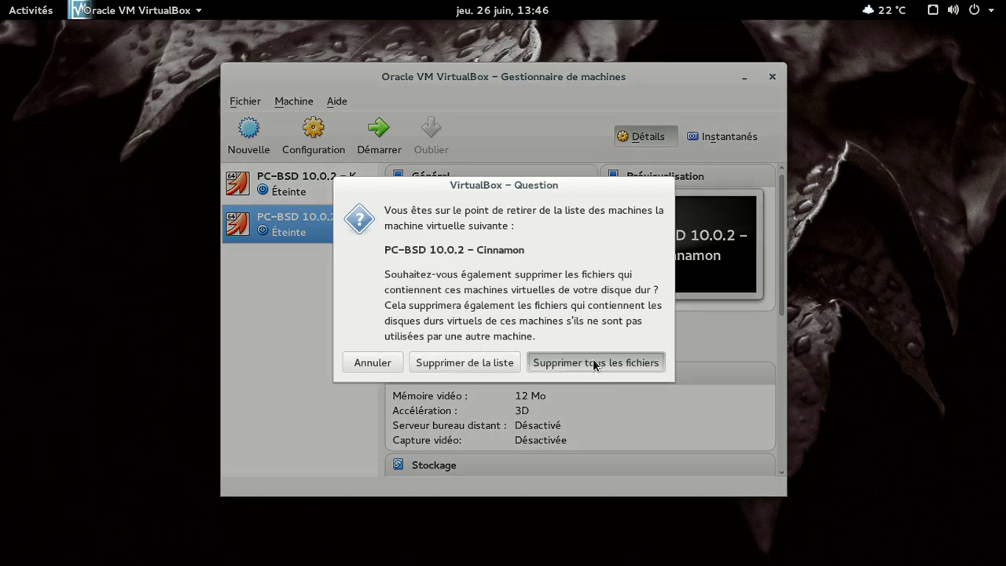
click(594, 362)
- Start the PC-BSD 10.0.2 – KDE SC virtual machine and show it full screen
click(383, 138)
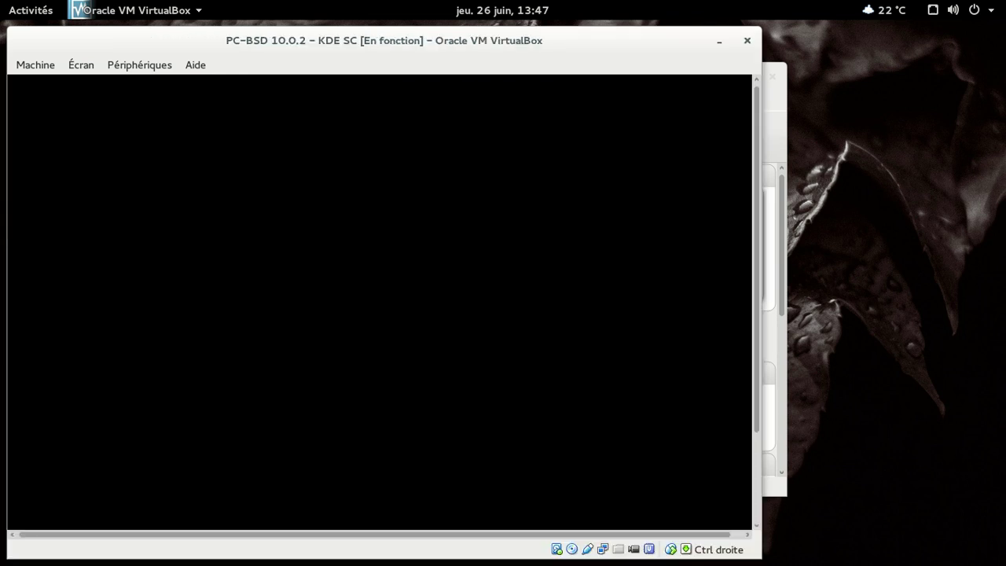
key(ctrl+f)
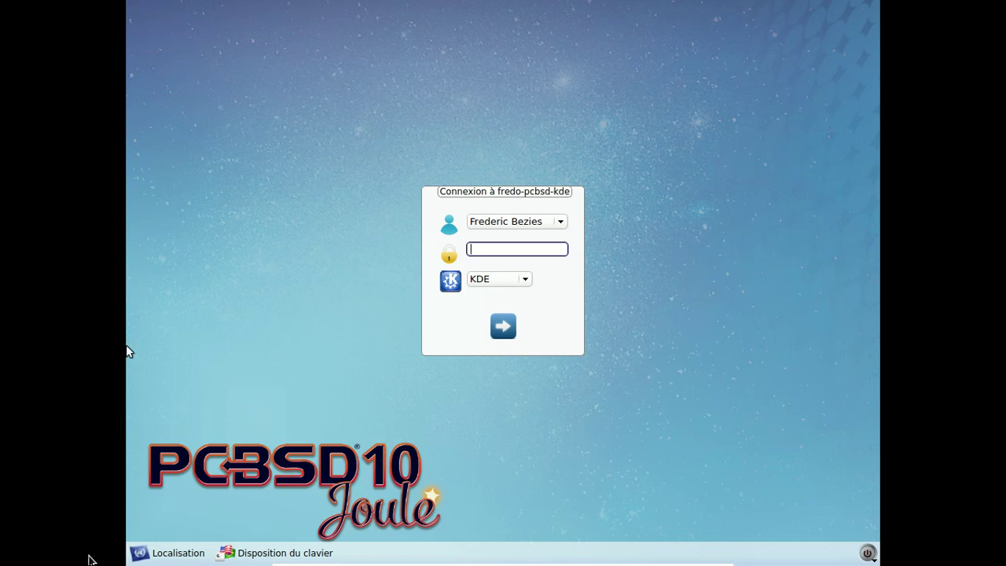
- Set the login screen's locale to French (fr), enter the account password and log in to the KDE session
click(160, 556)
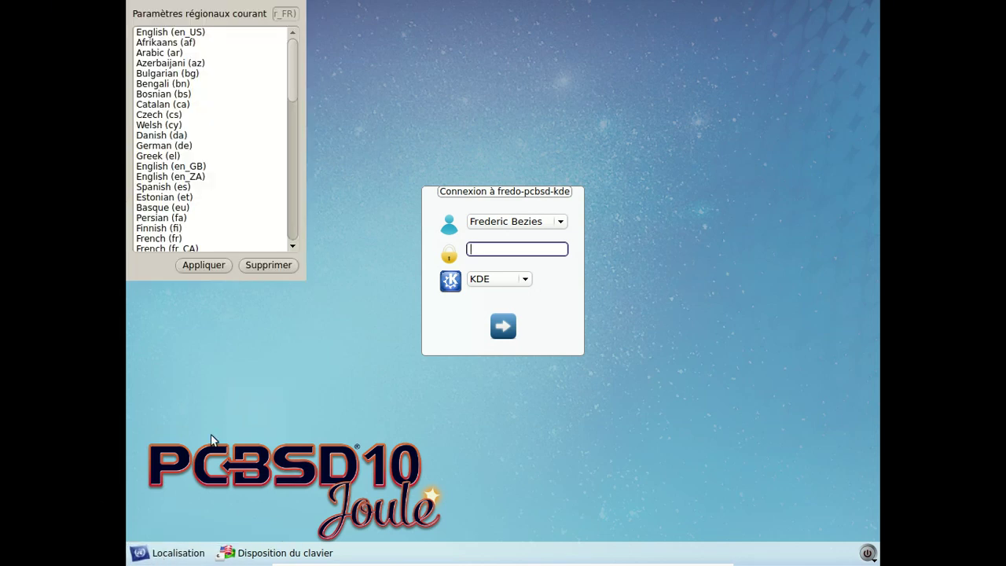
scroll(245, 156, down, 2)
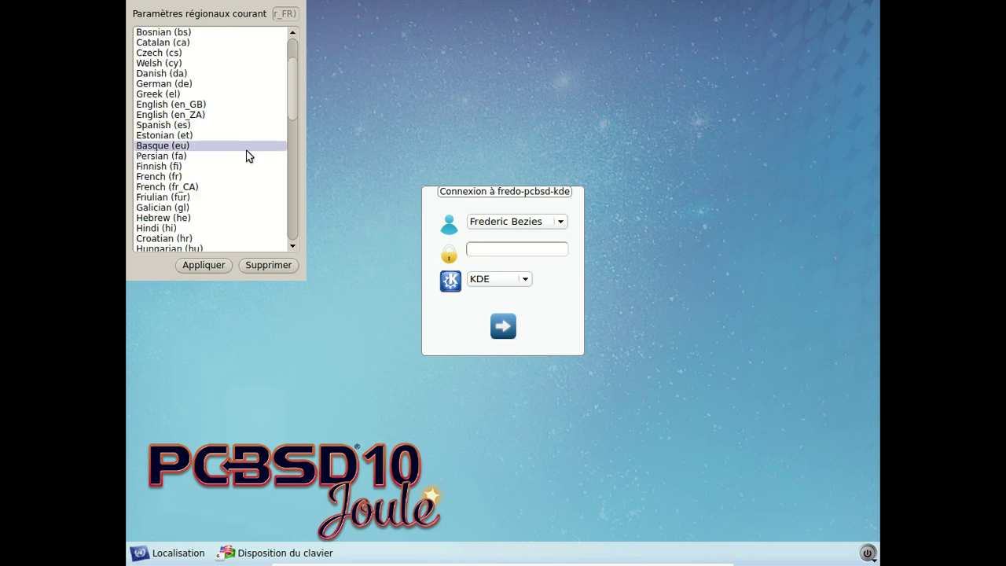
click(219, 176)
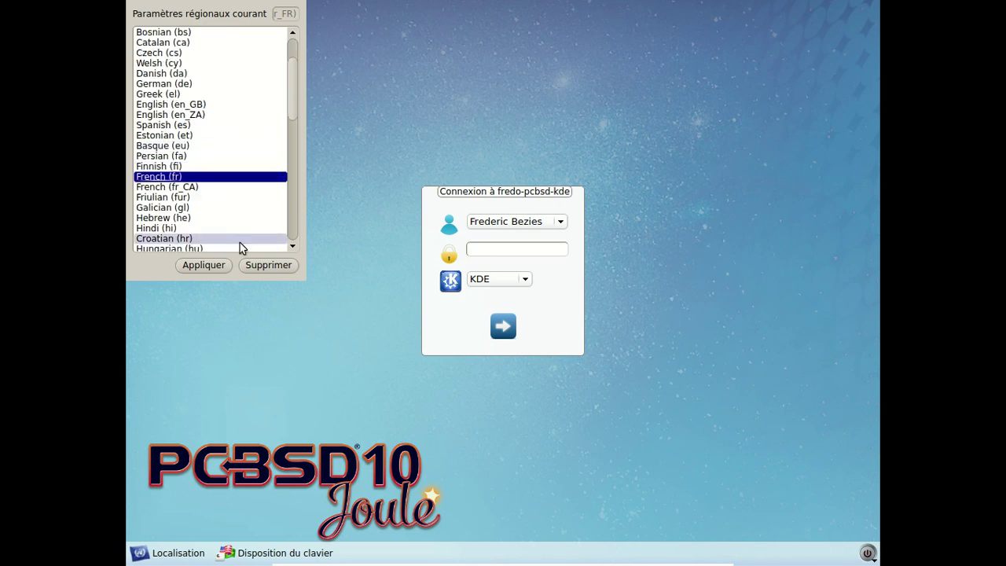
click(227, 265)
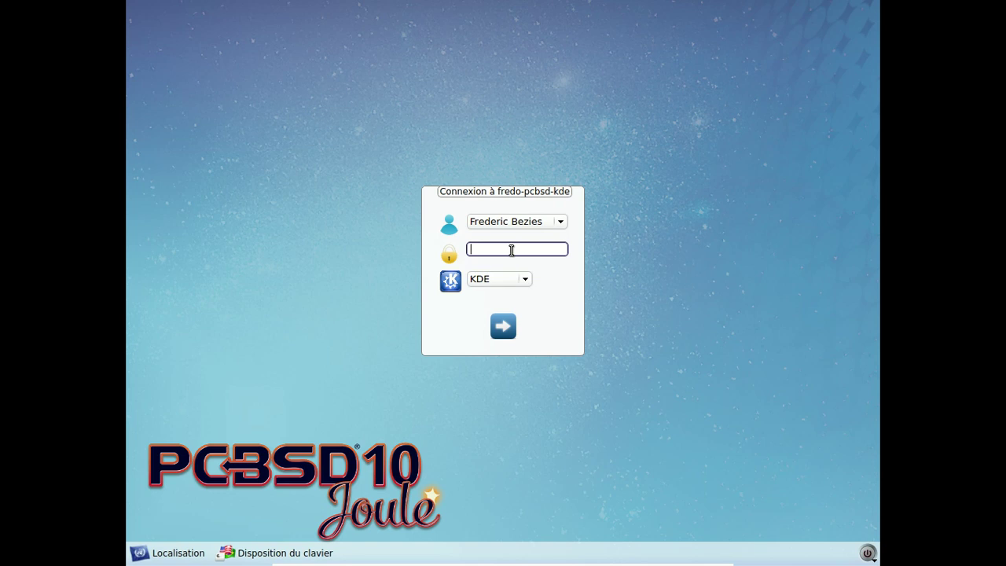
text(••••••••)
key(Return)
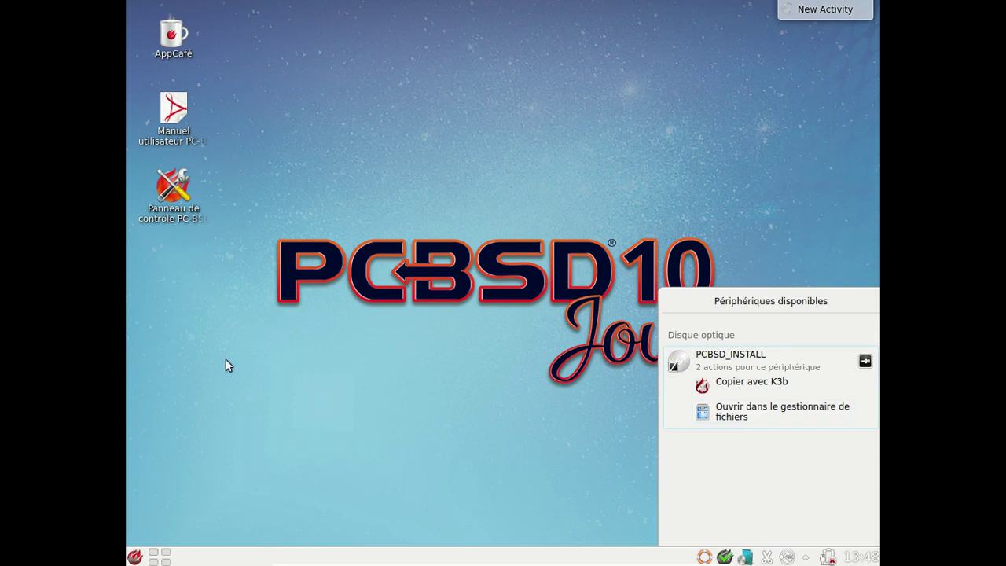
- Launch AppCafé from the KDE favourites and authorize it with the account password
click(137, 556)
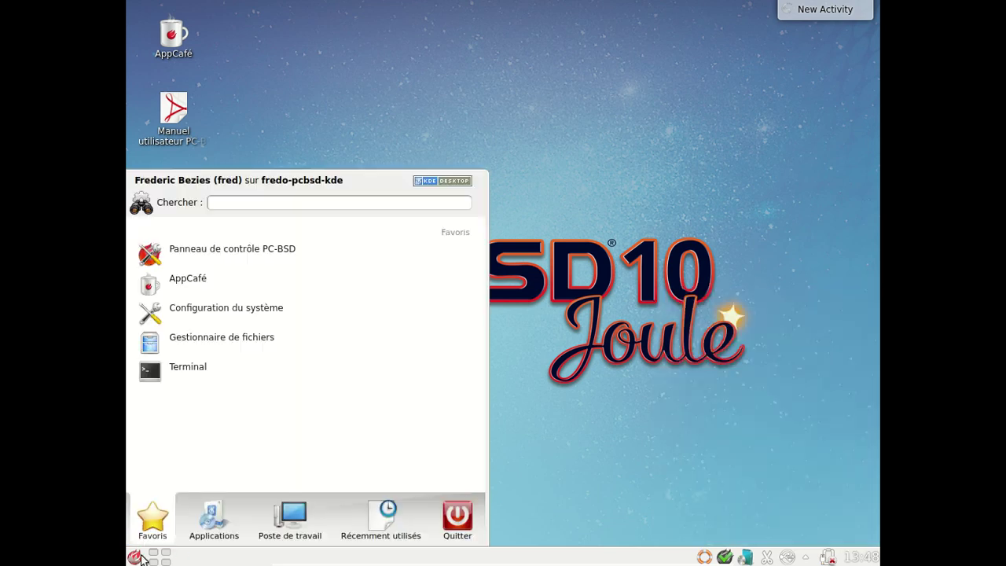
click(268, 279)
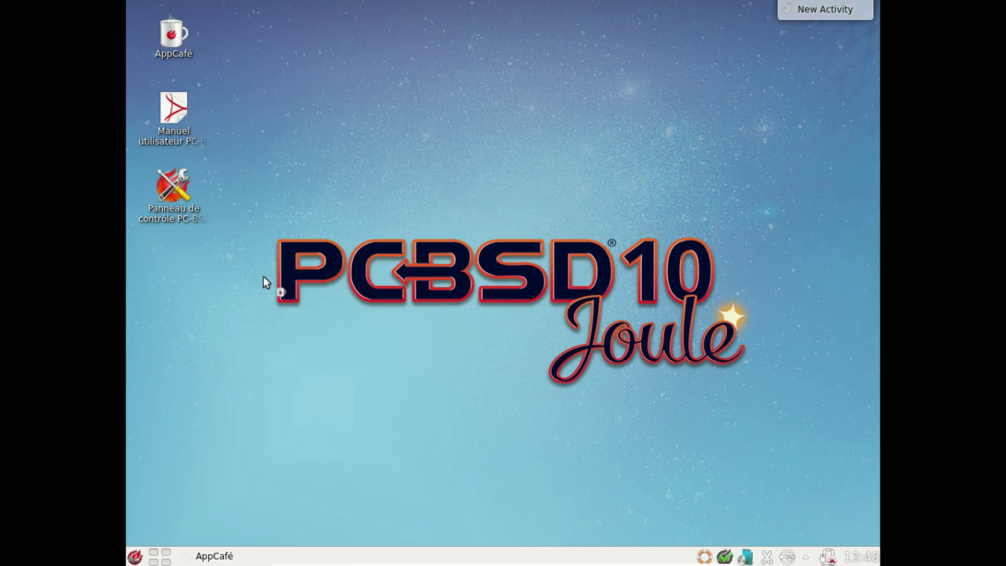
text(**********)
key(Return)
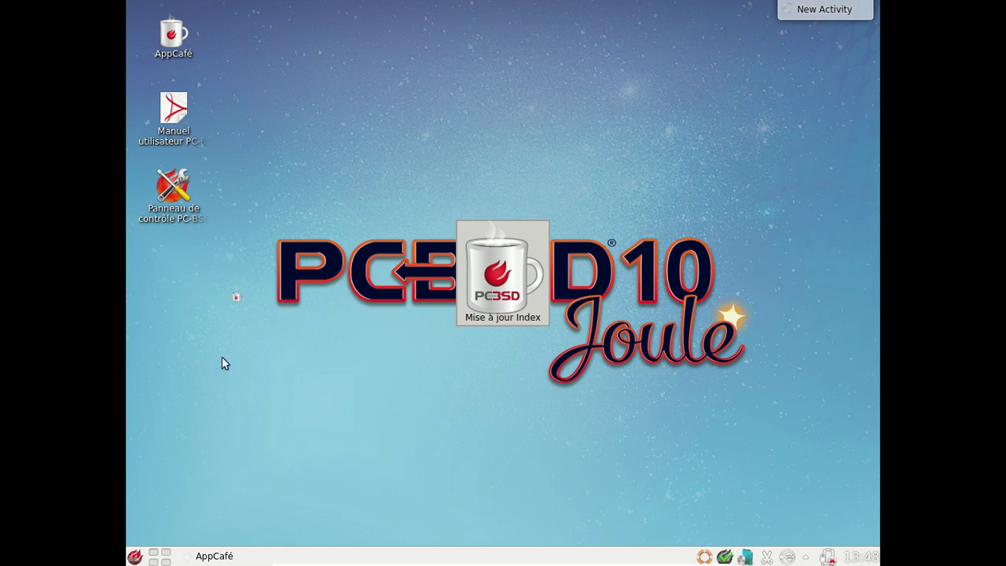
- Look at the KDE application categories, including the programs offered under Bureautique and Configuration
click(134, 556)
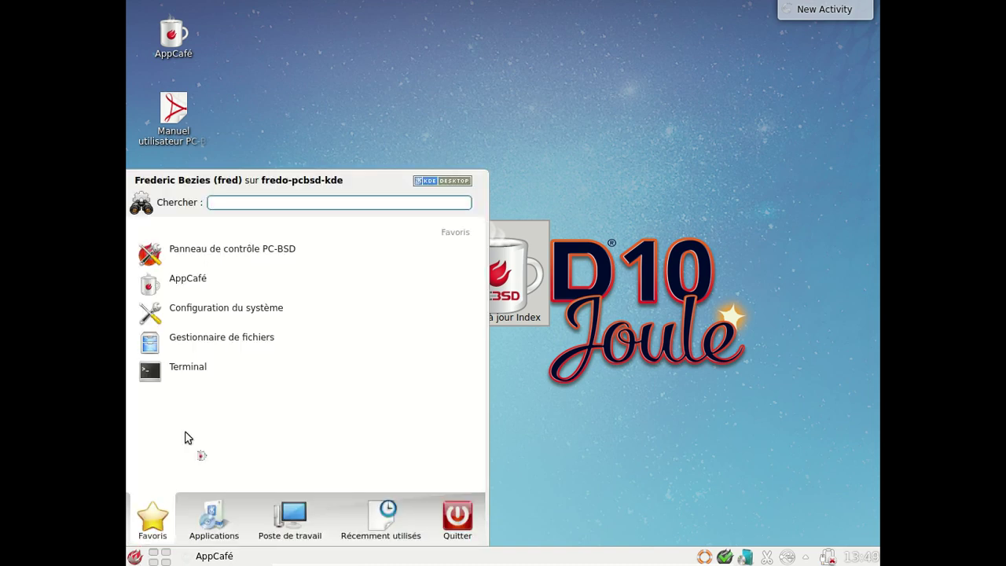
click(222, 512)
scroll(213, 265, down, 1)
scroll(207, 254, up, 1)
click(209, 257)
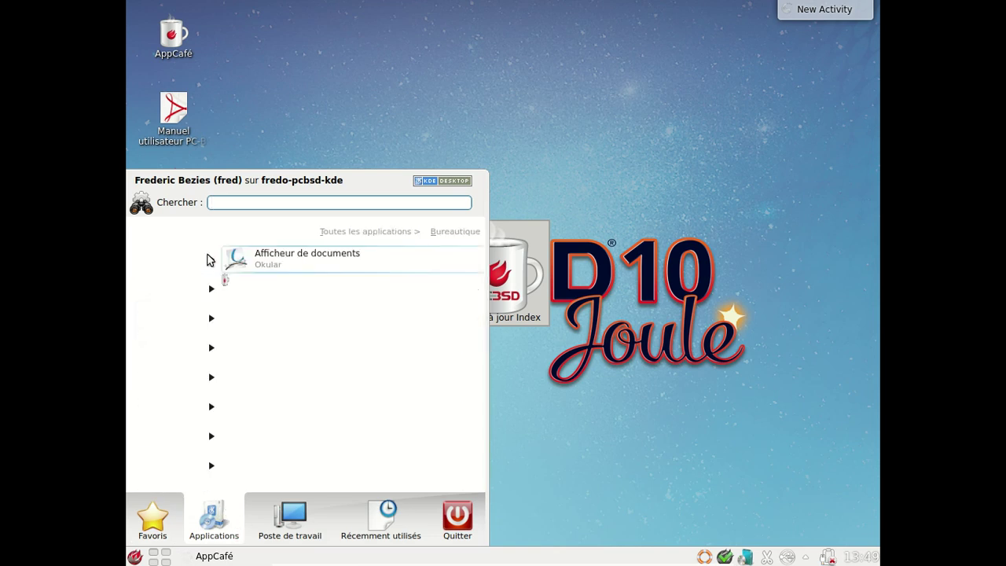
click(399, 232)
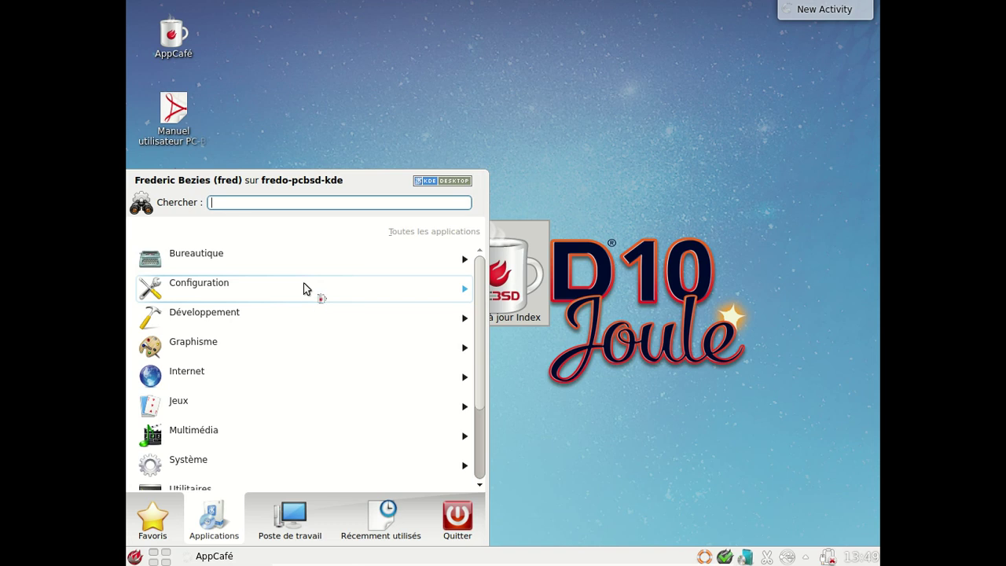
click(305, 289)
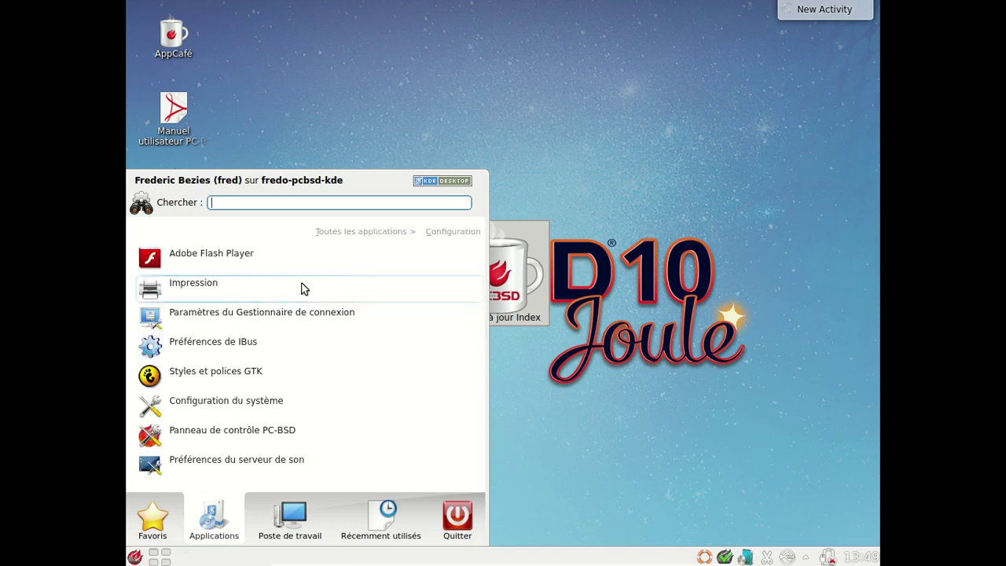
click(343, 235)
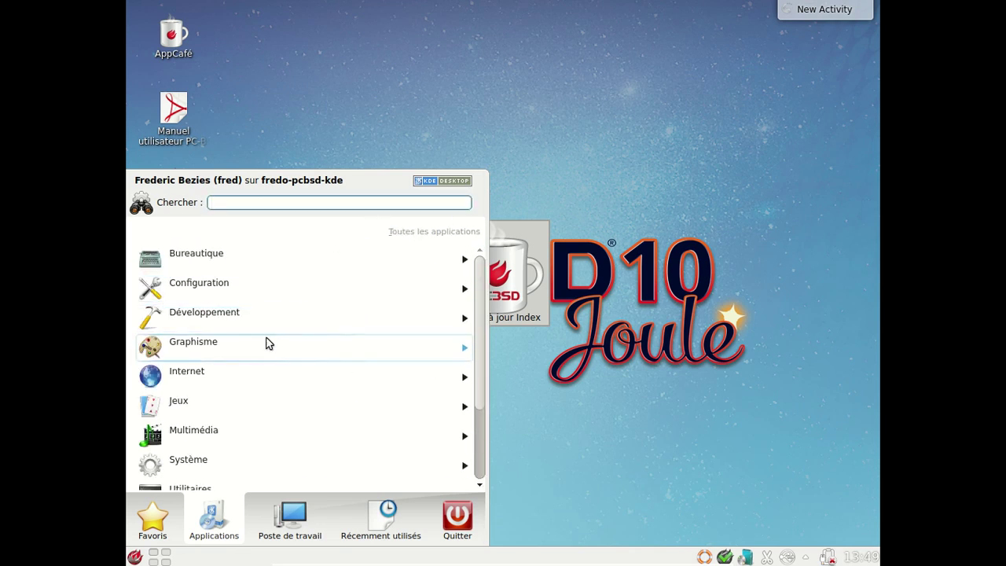
- Look at the programs in KDE's Internet category and the entries under Poste de travail, and dismiss the launcher
click(227, 377)
click(403, 239)
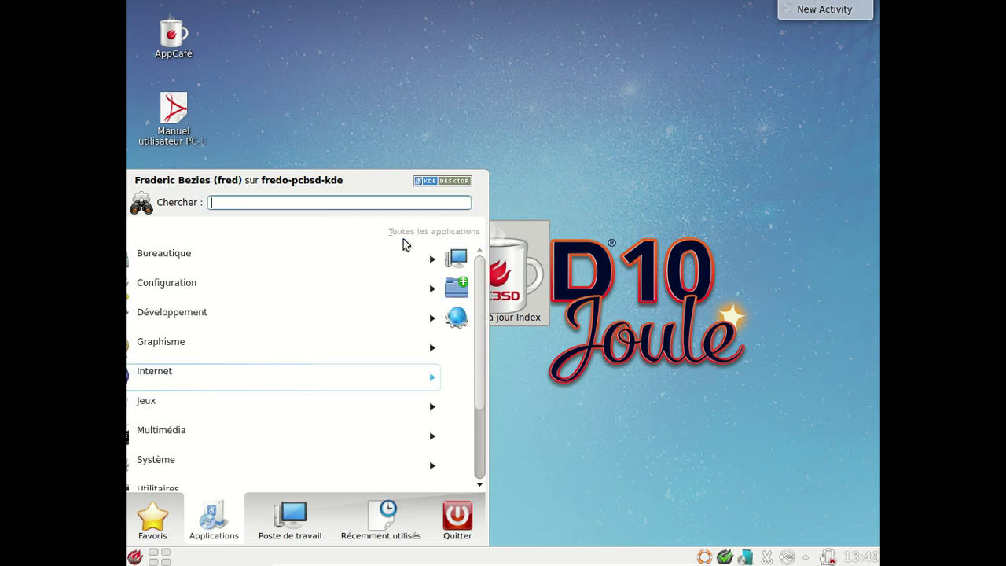
scroll(298, 391, down, 3)
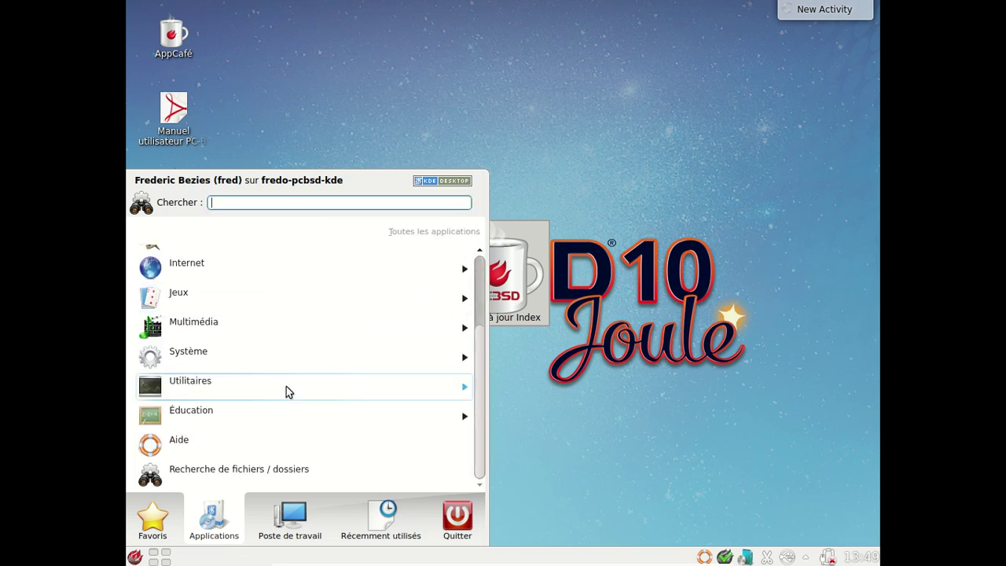
scroll(283, 384, up, 3)
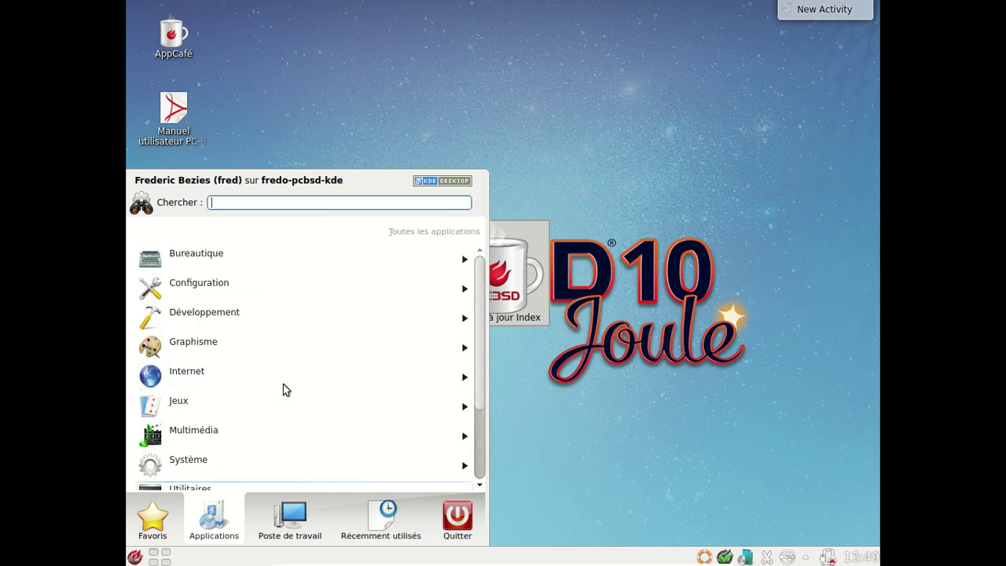
click(226, 373)
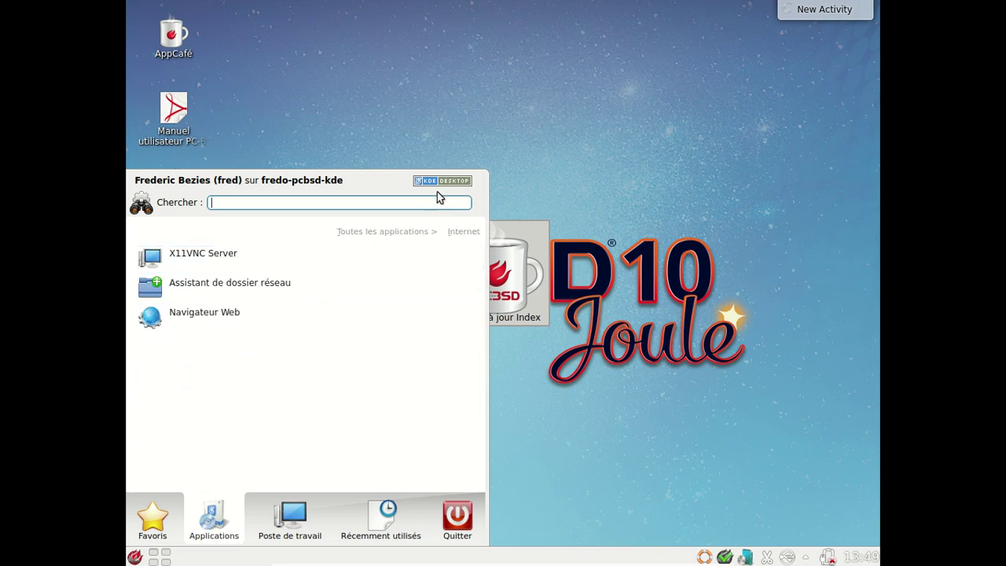
click(303, 522)
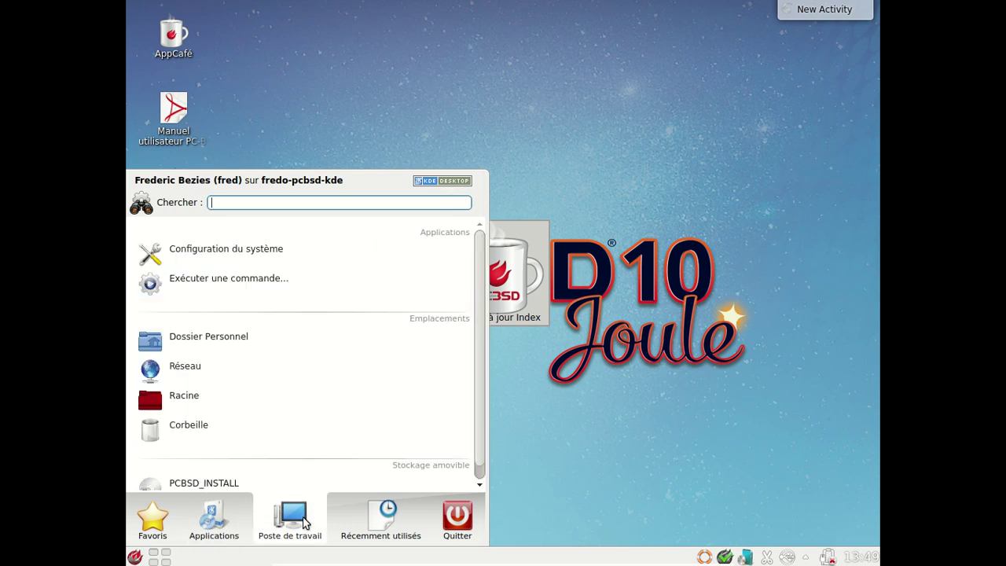
click(655, 483)
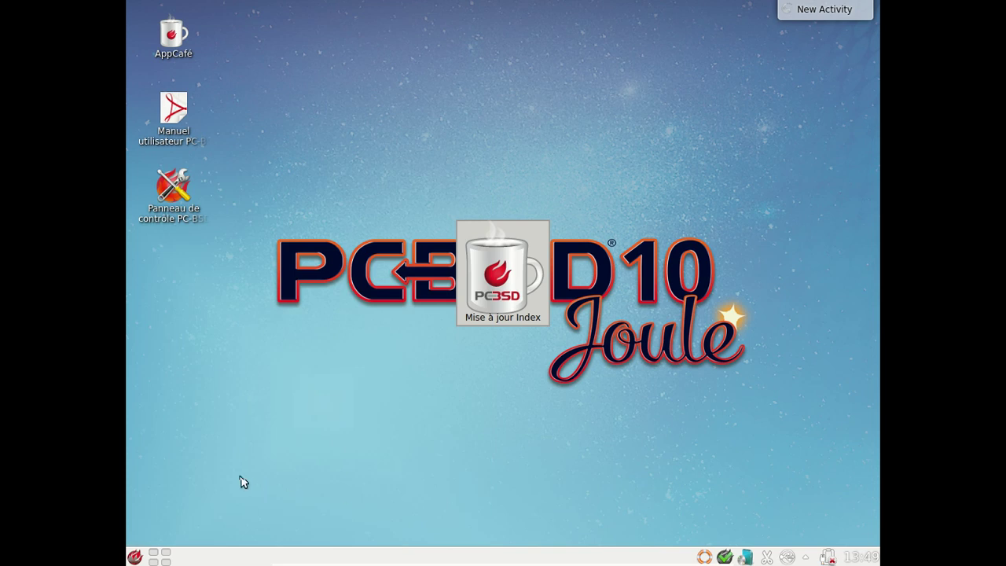
- Open Panneau de contrôle PC-BSD, examine the system information and installed desktop environments in À propos, and close that window
click(187, 208)
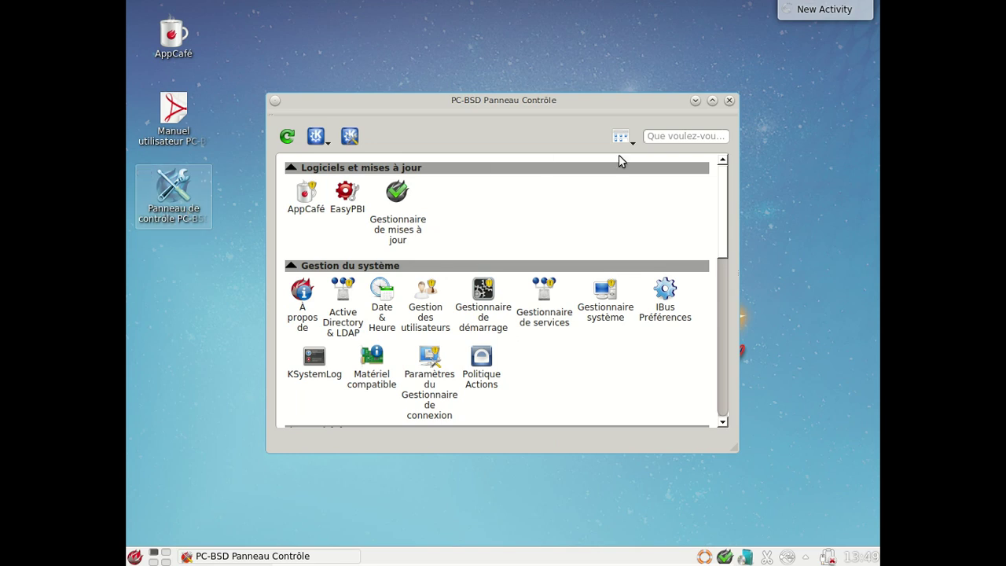
mouse_move(725, 180)
mouse_down()
mouse_move(730, 367)
mouse_move(727, 183)
mouse_up()
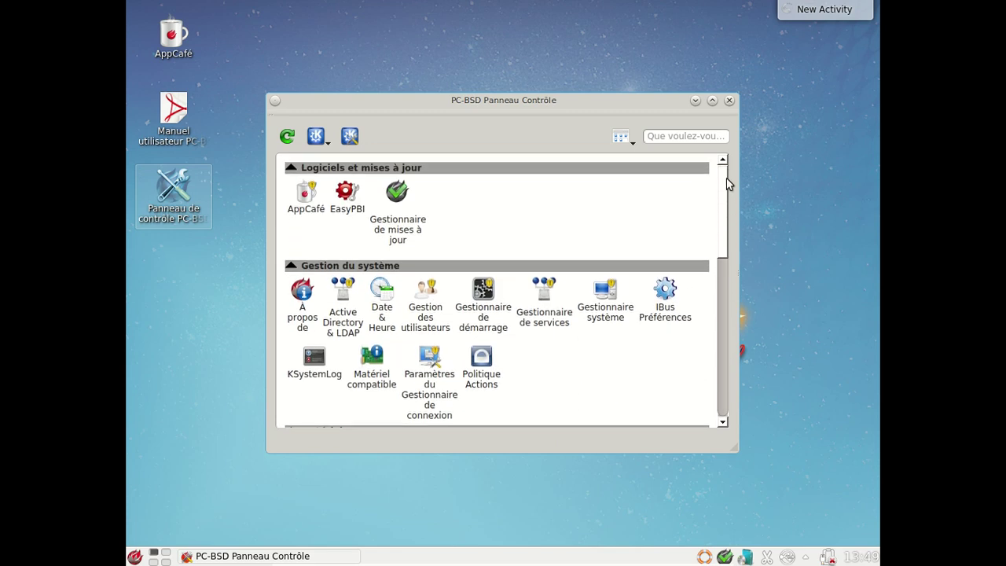
click(304, 303)
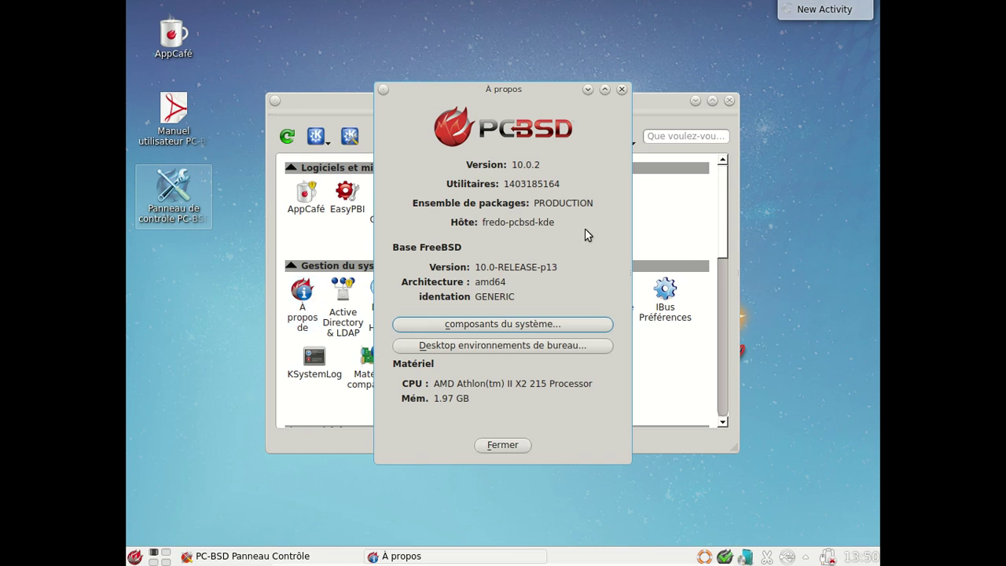
click(503, 345)
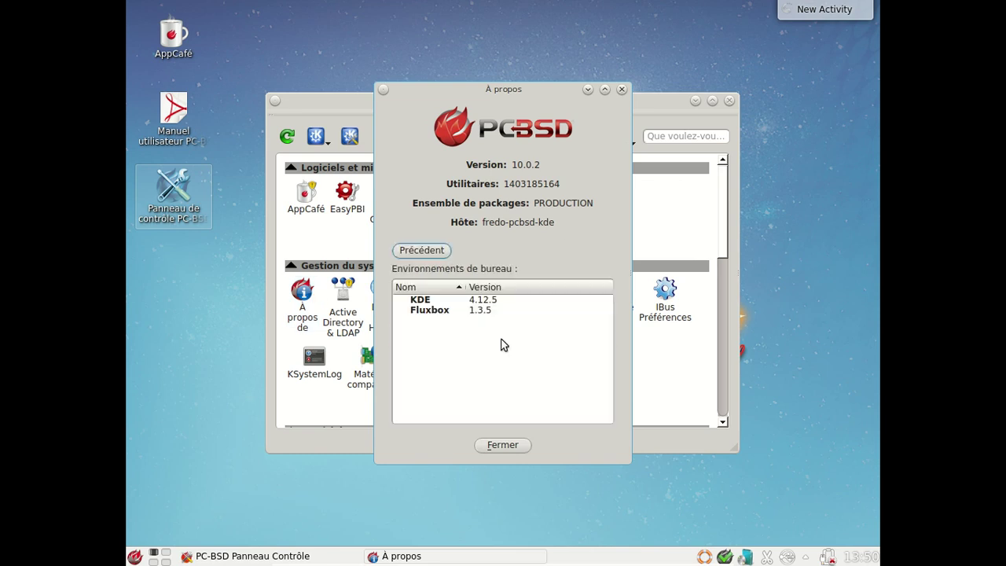
click(434, 251)
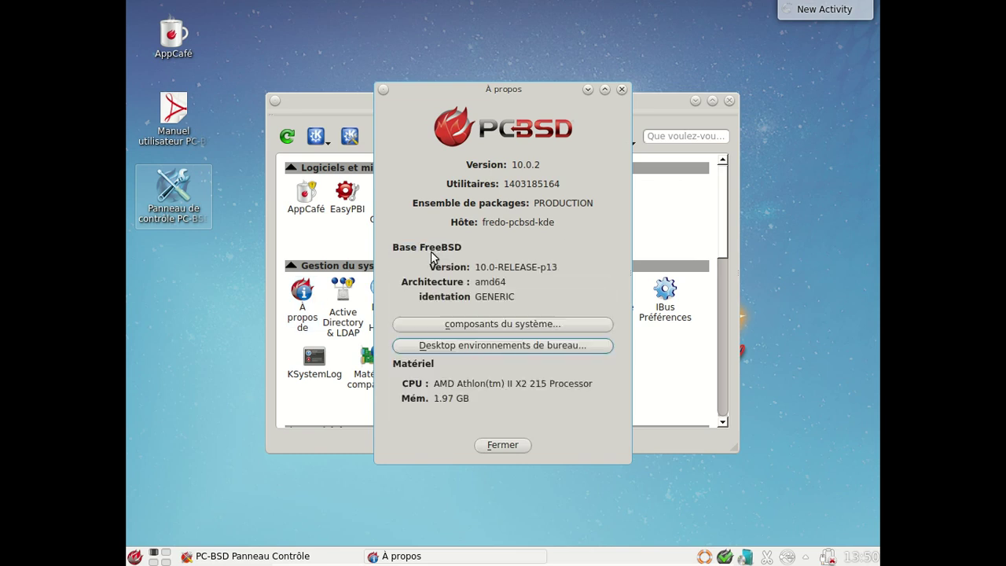
click(622, 89)
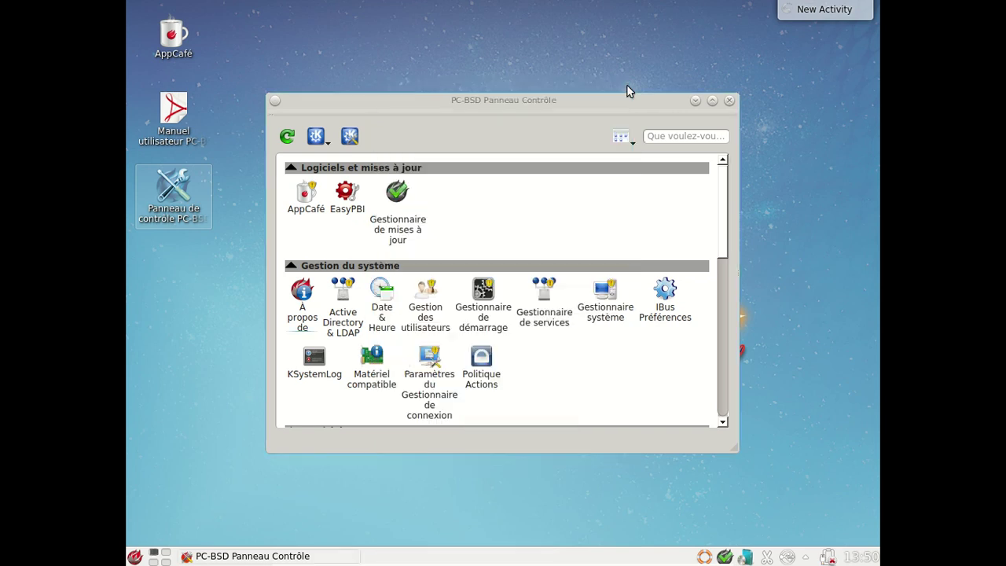
- Close the PC-BSD control panel and look at AppCafé's featured applications and its list of installed software
click(729, 100)
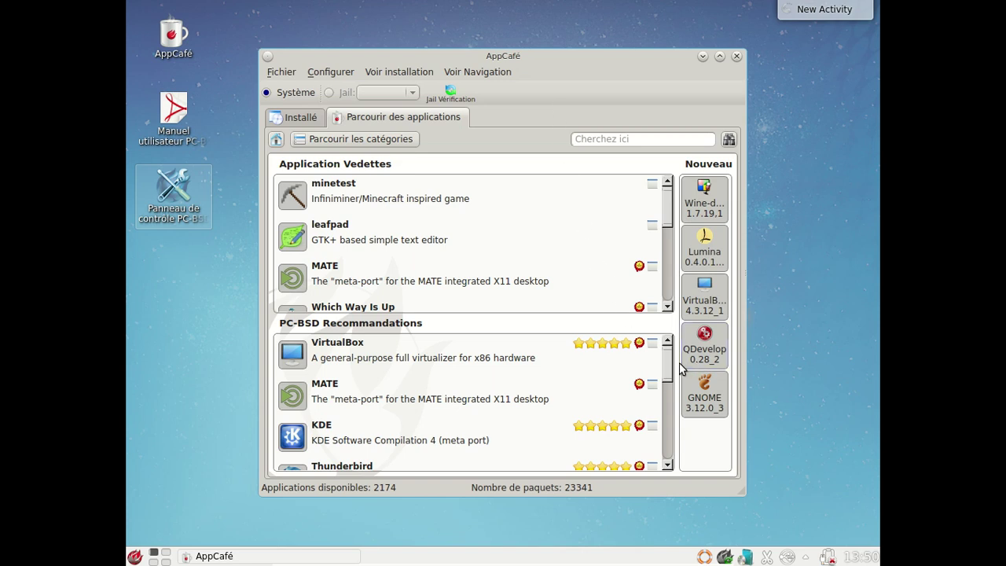
drag(667, 367, 662, 209)
click(288, 119)
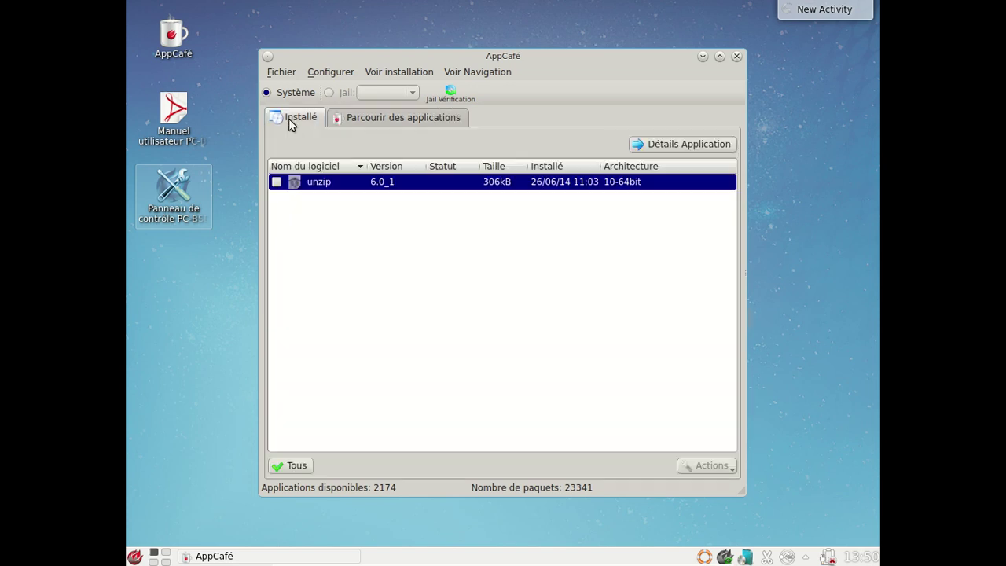
click(349, 121)
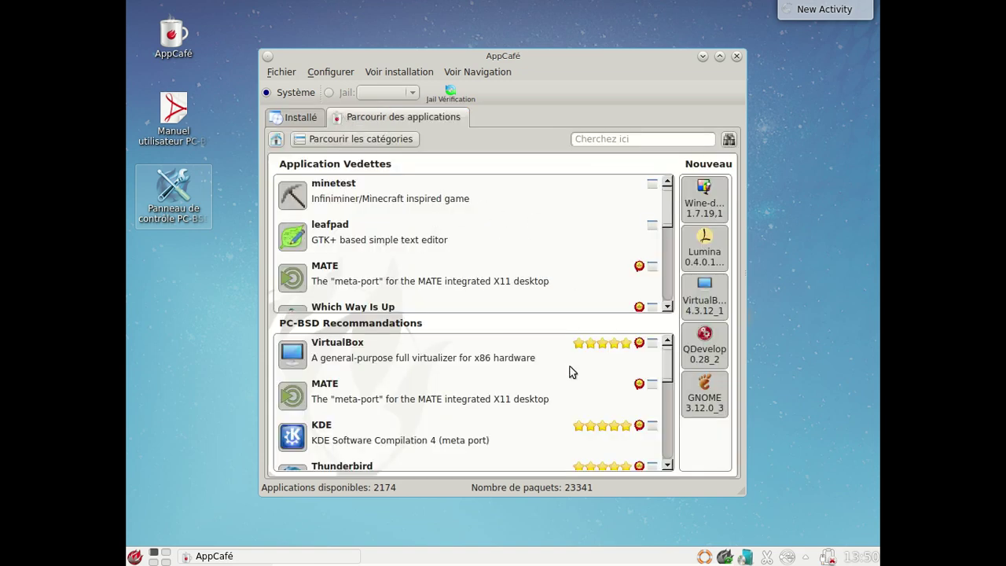
- Install Firefox from AppCafé's PC-BSD recommendations and confirm the installation
scroll(571, 370, down, 3)
click(395, 423)
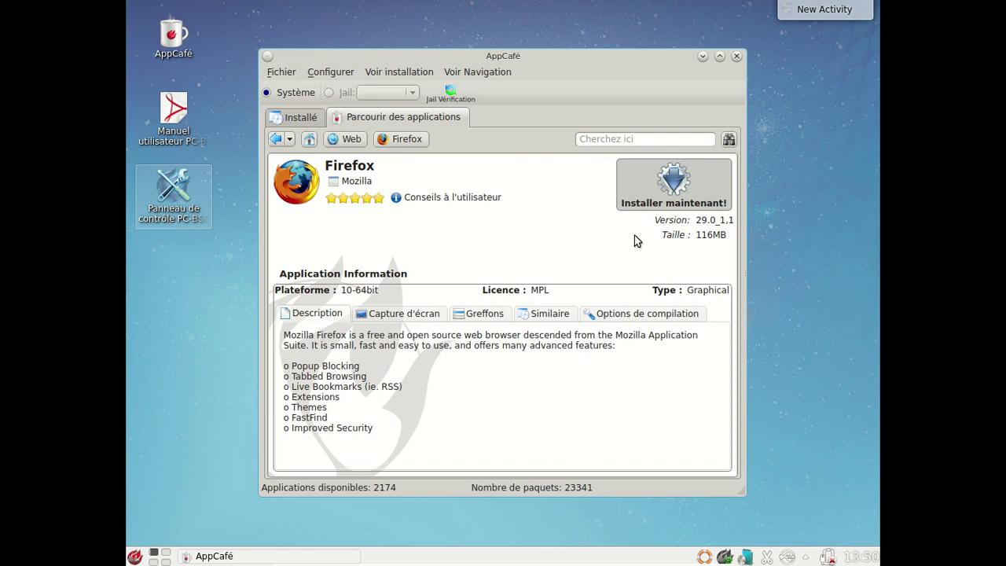
click(660, 195)
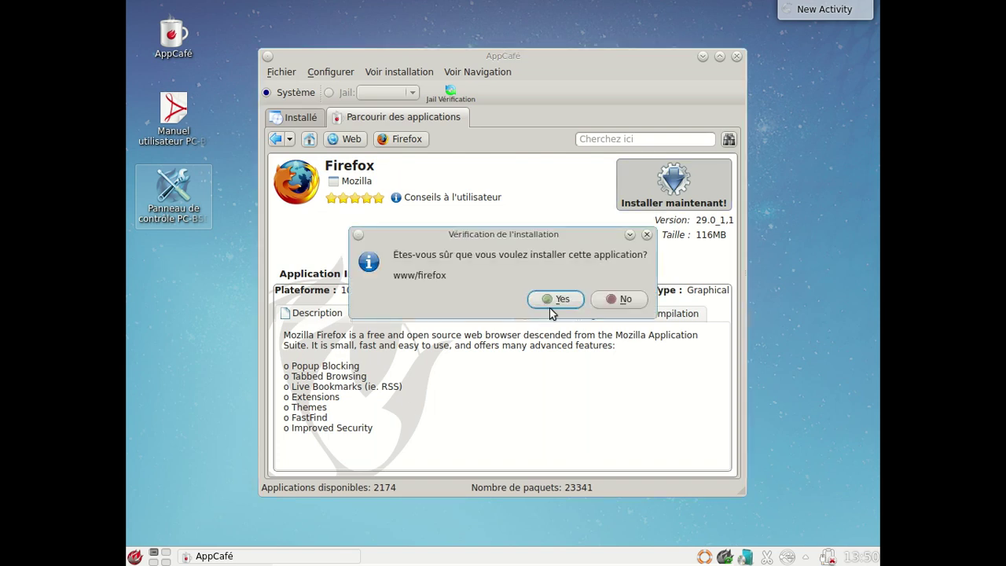
click(556, 300)
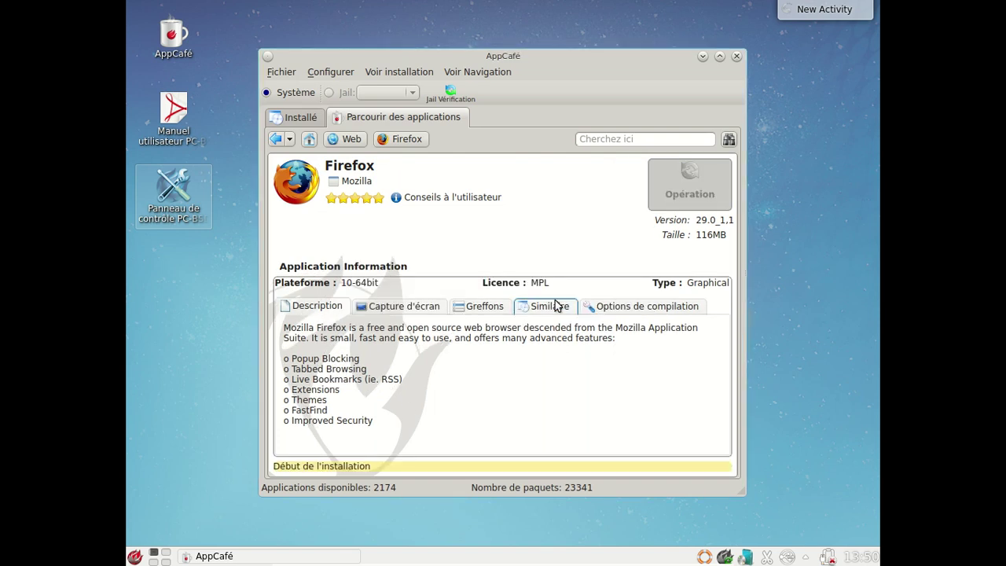
- Search AppCafé for libreoffice and look at the LibreOffice application page
click(622, 139)
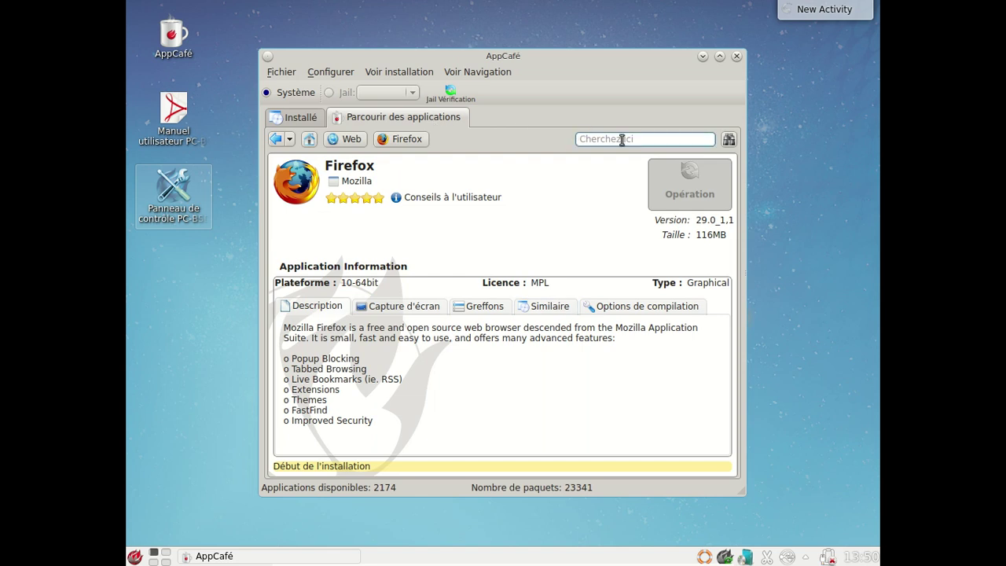
text(libreoffice)
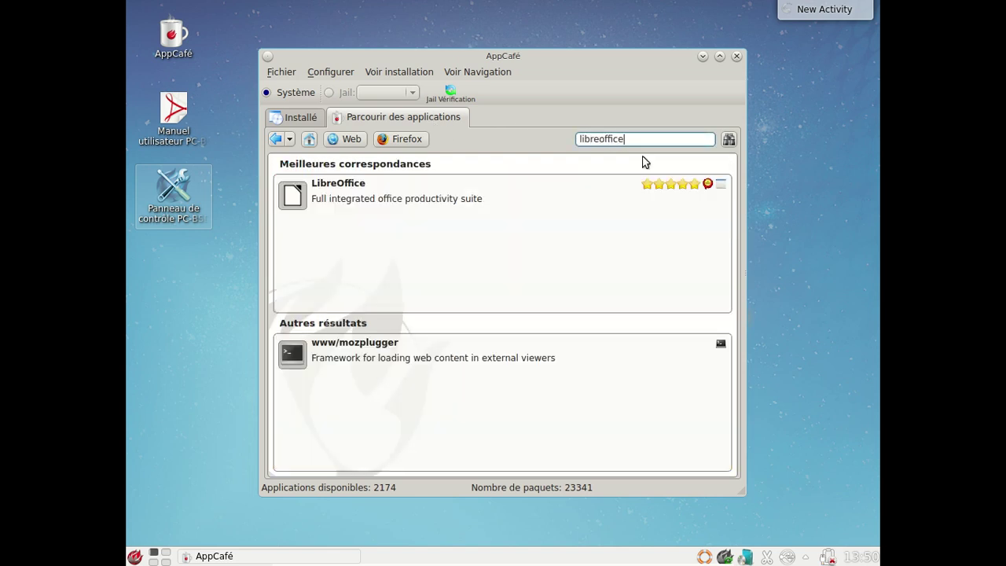
click(411, 198)
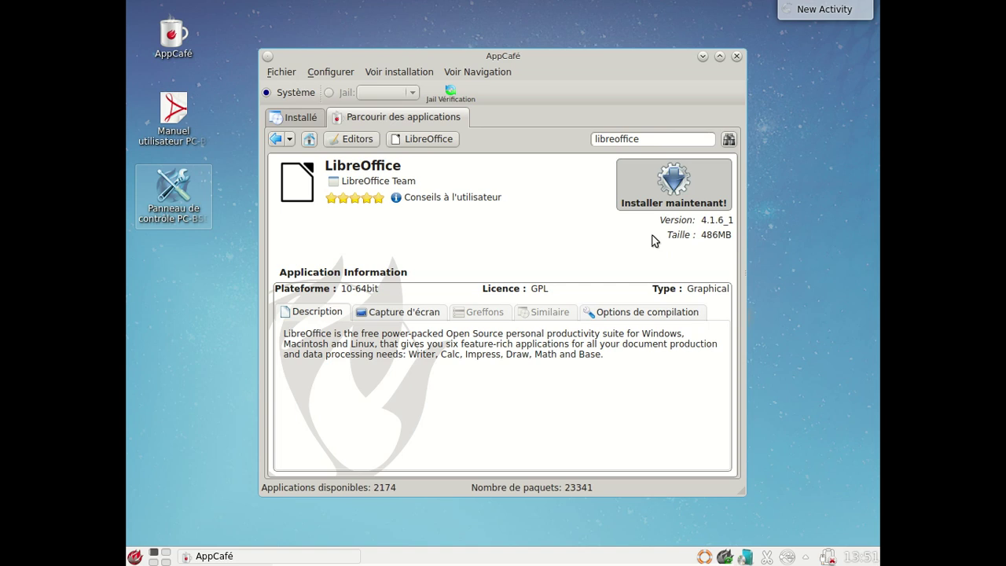
- Check the progress of the Firefox installation in the installed software list and on its details page
click(296, 117)
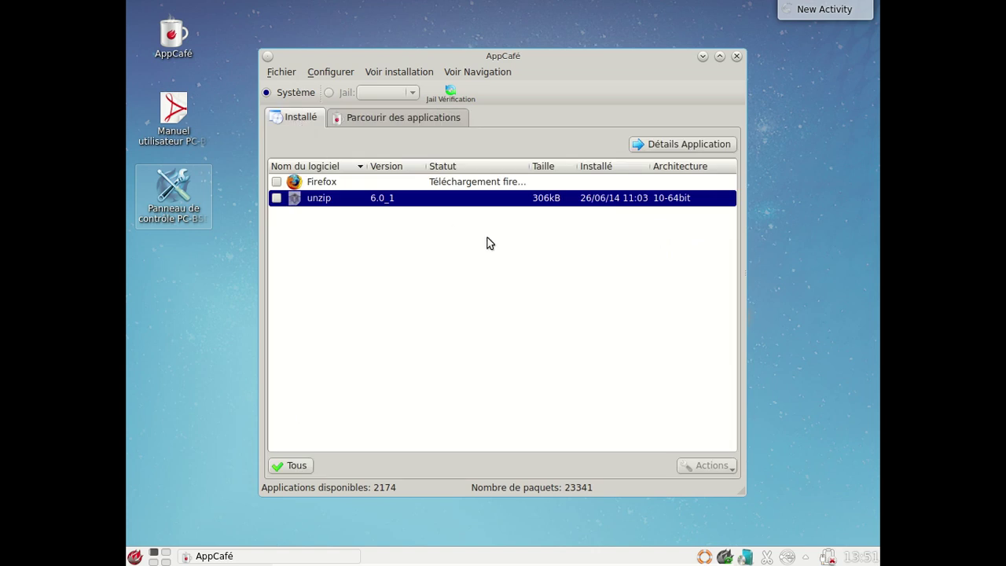
click(495, 184)
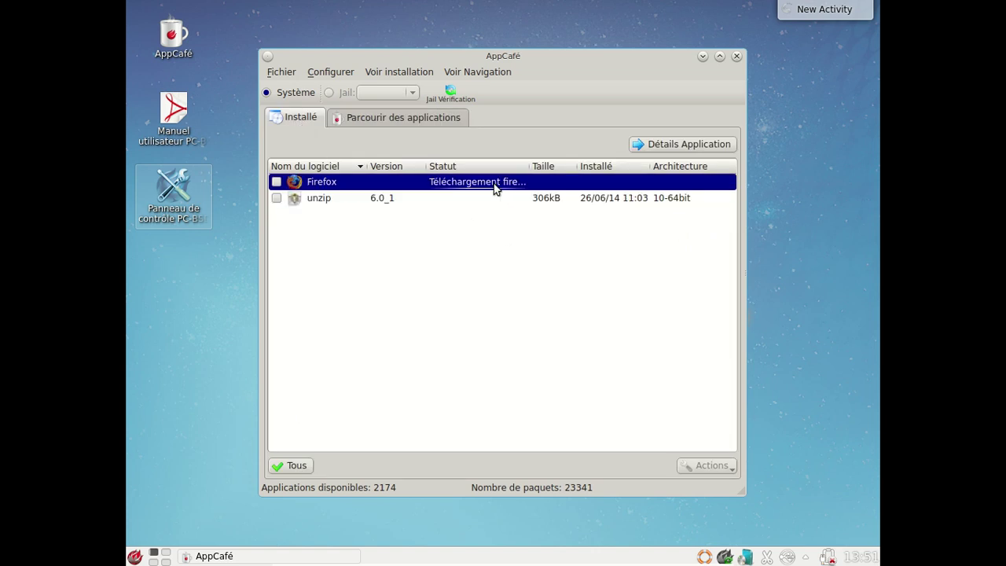
double_click(494, 183)
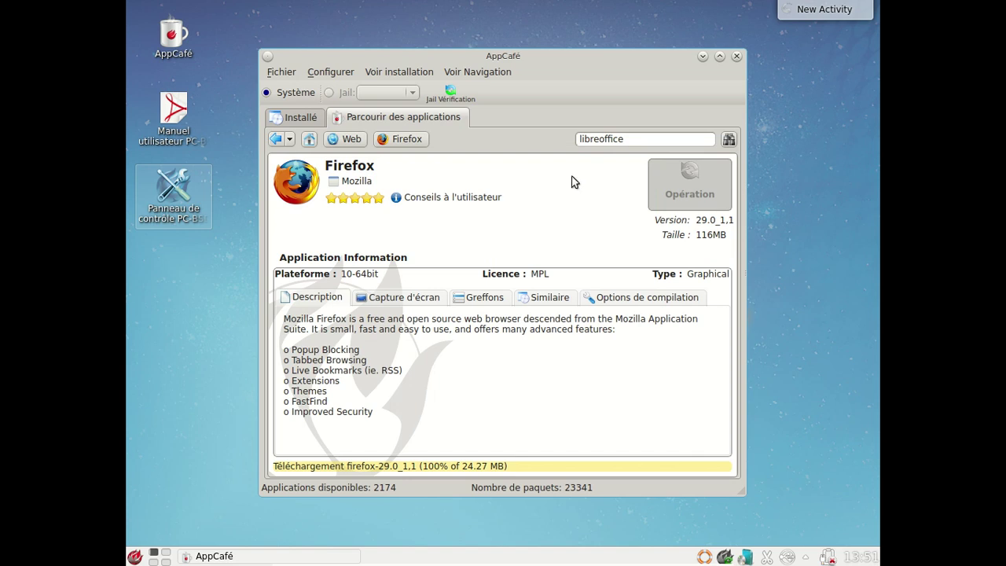
click(307, 117)
- Return to AppCafé's home page and look through the featured and recommended applications
click(349, 122)
click(309, 139)
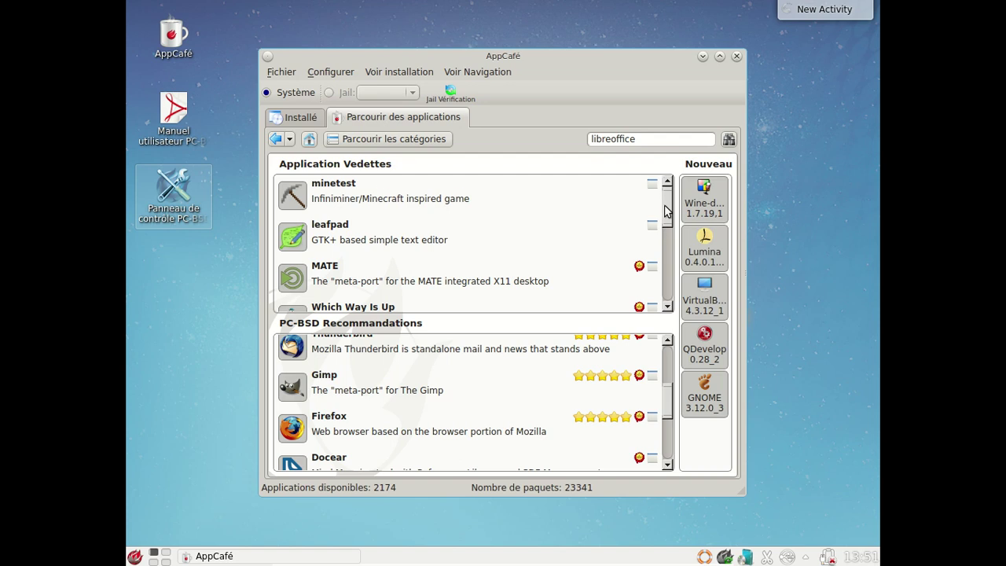
scroll(666, 212, down, 2)
drag(666, 218, 672, 309)
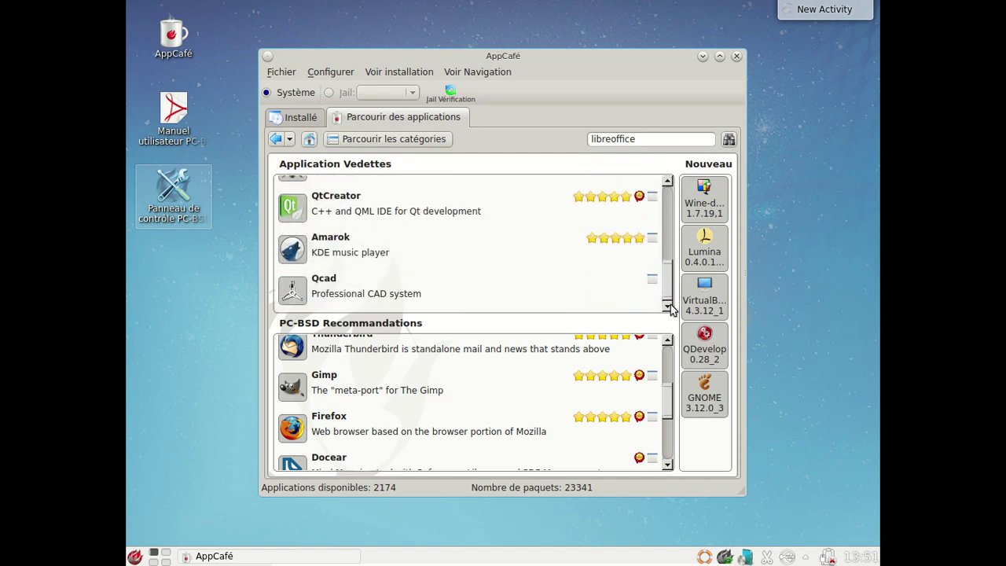
drag(671, 397, 677, 329)
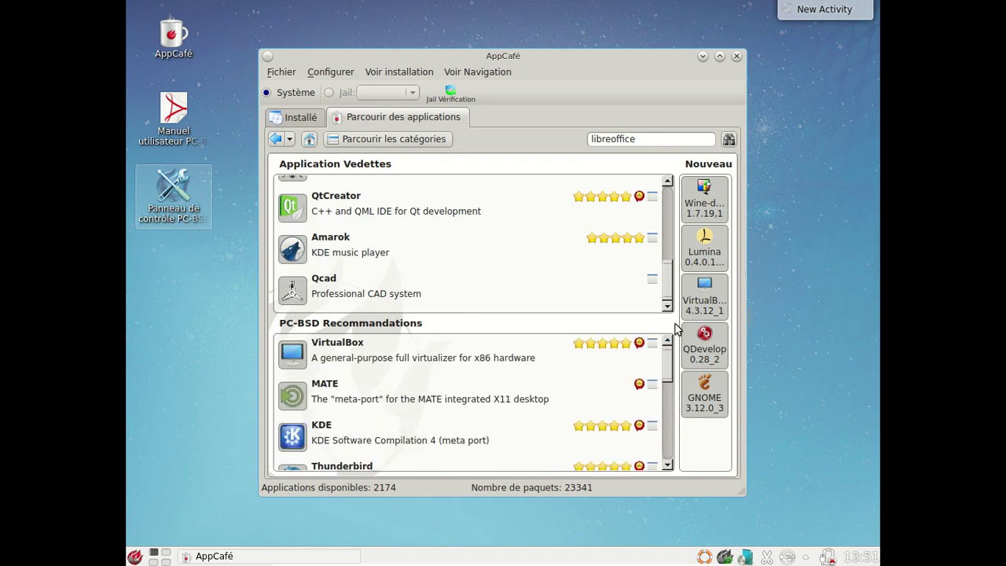
- Examine the full list of AppCafé application categories, from Accessibility to X11 - Window Managers
click(409, 142)
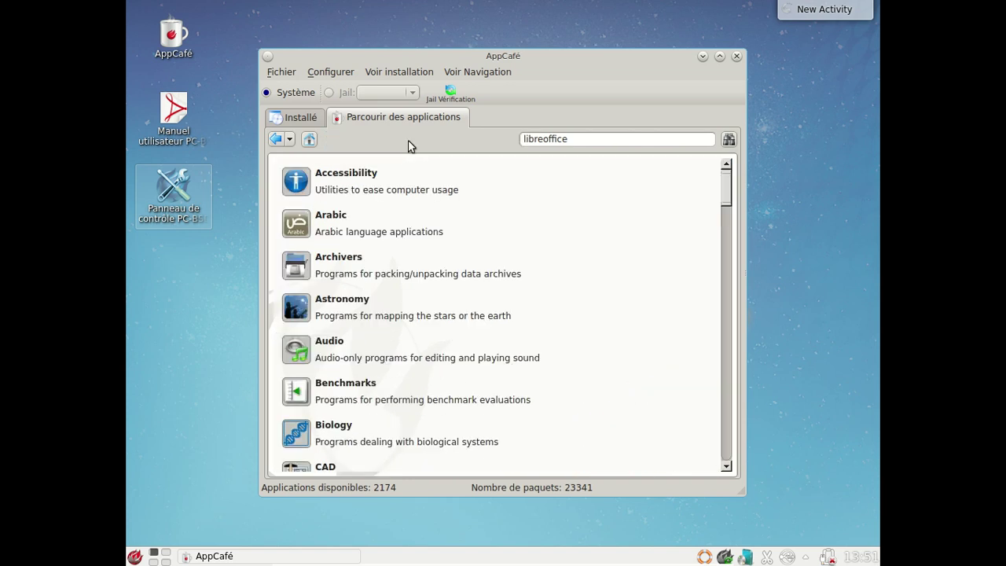
drag(724, 186, 588, 302)
scroll(588, 302, down, 6)
scroll(585, 297, down, 12)
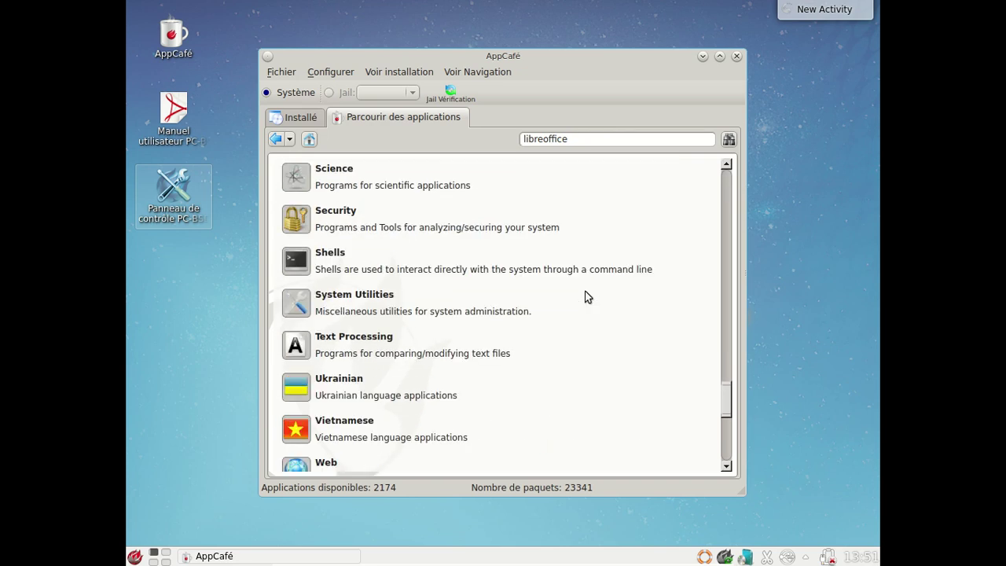
scroll(584, 296, down, 4)
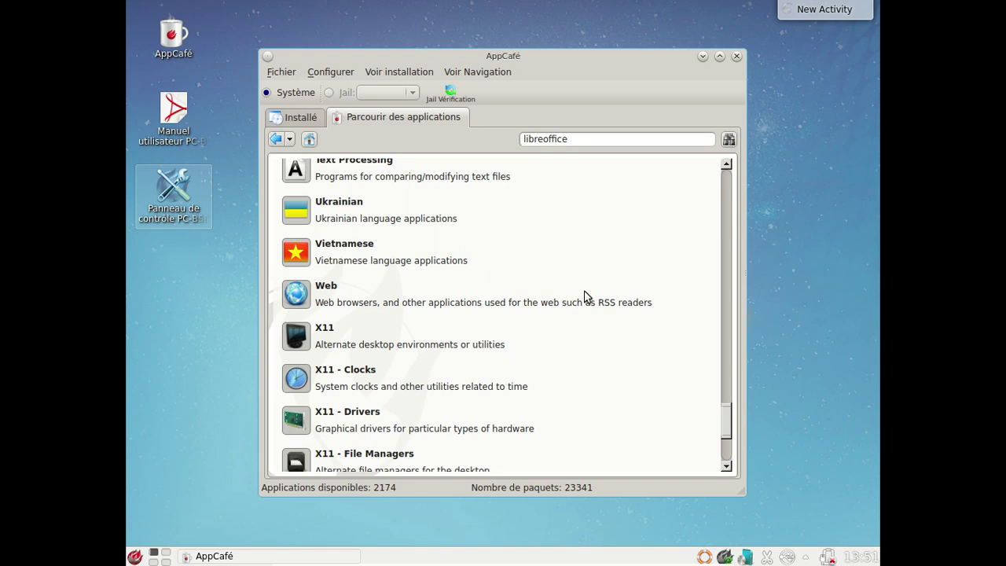
scroll(585, 296, down, 3)
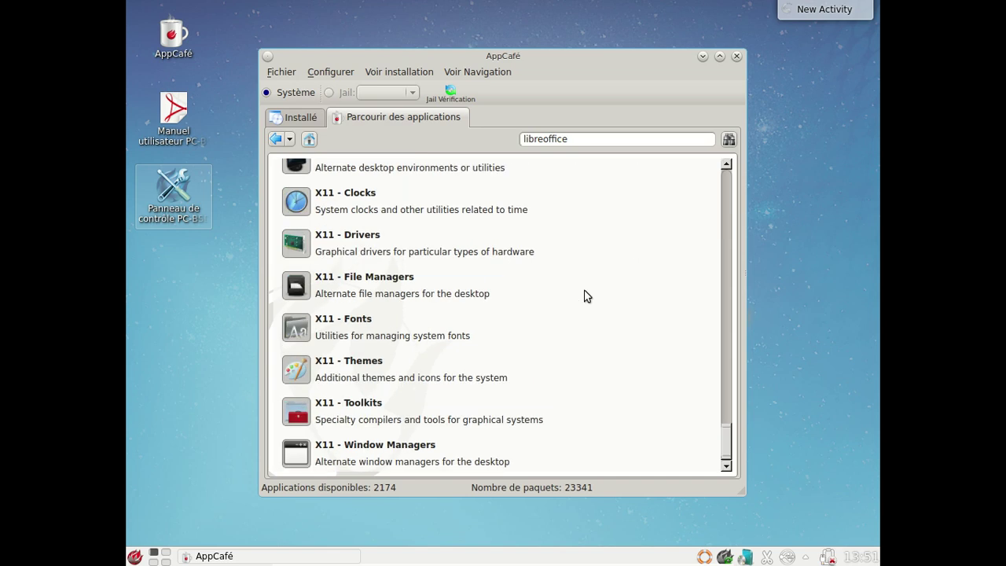
scroll(585, 296, up, 9)
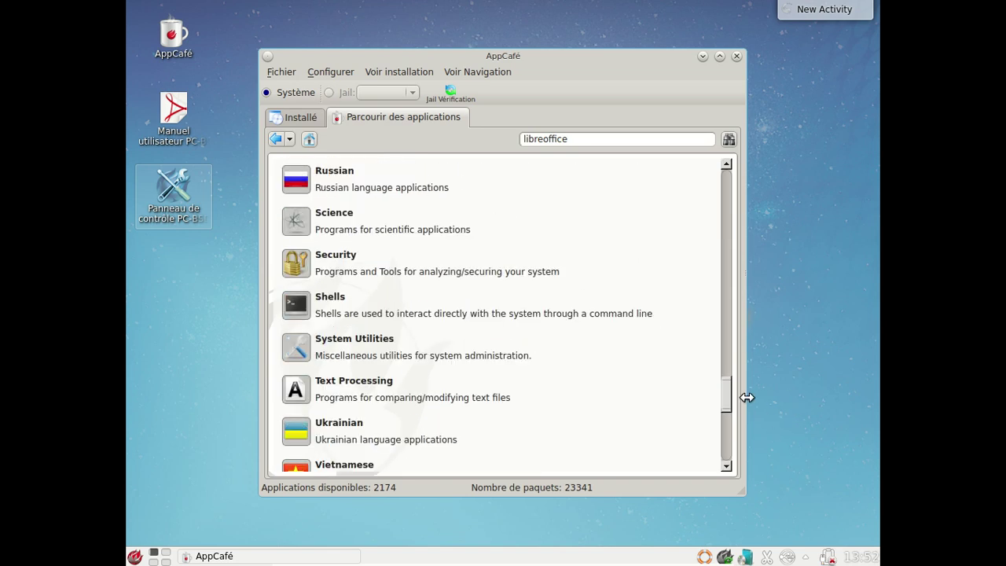
drag(727, 391, 732, 175)
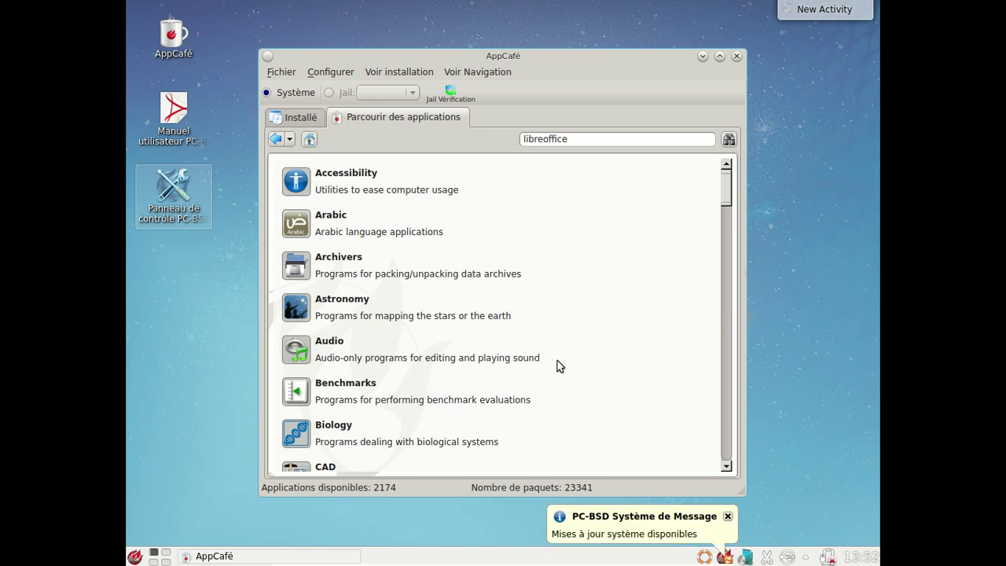
- Dismiss the system update notification, open Gestionnaire de mises à jour with the account password, and close it
click(727, 517)
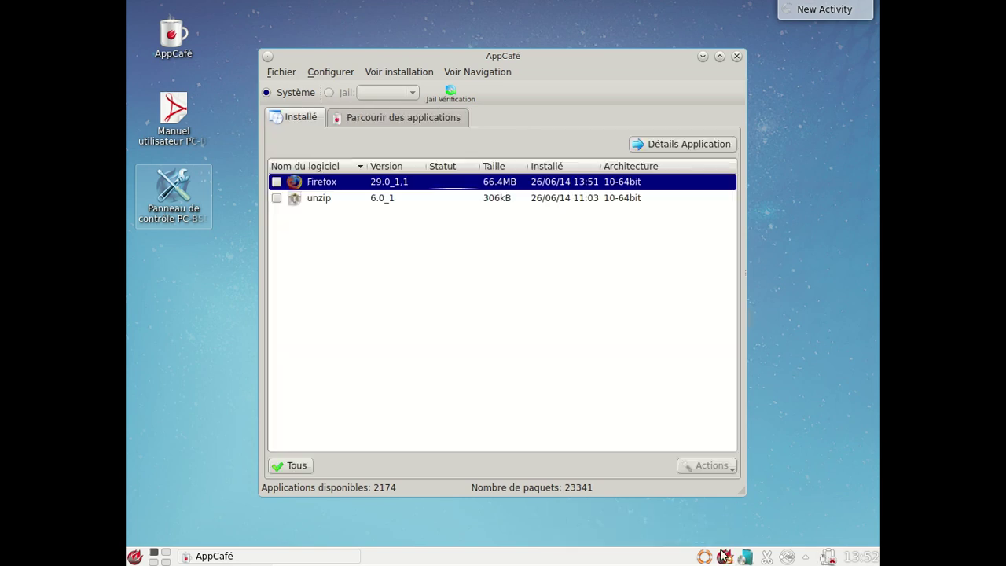
click(724, 557)
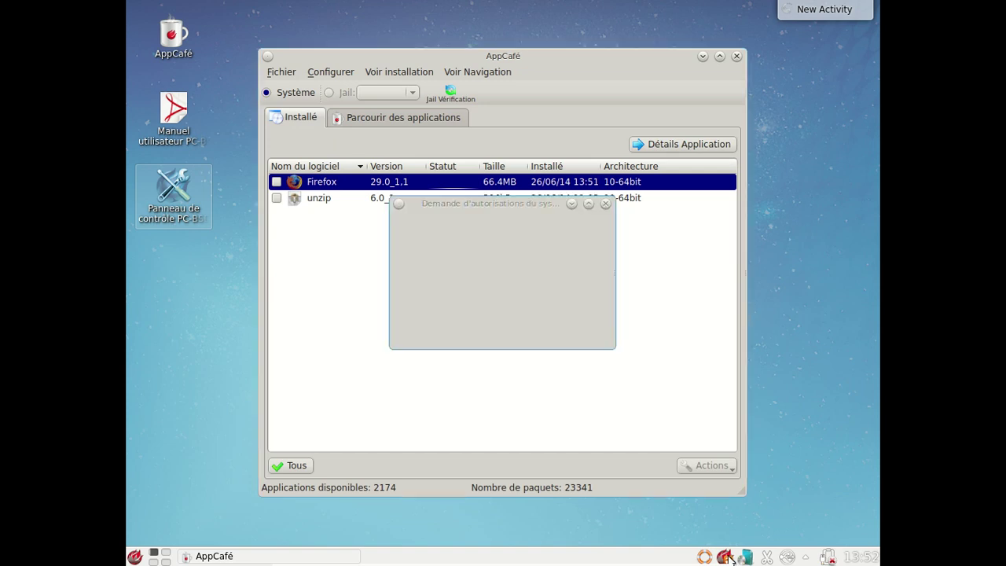
text(********)
key(Return)
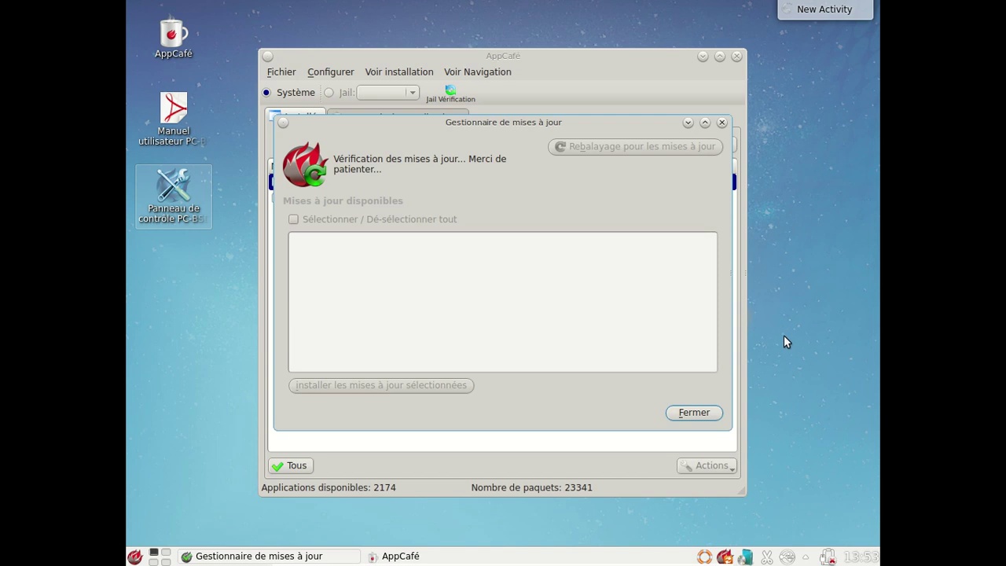
click(689, 411)
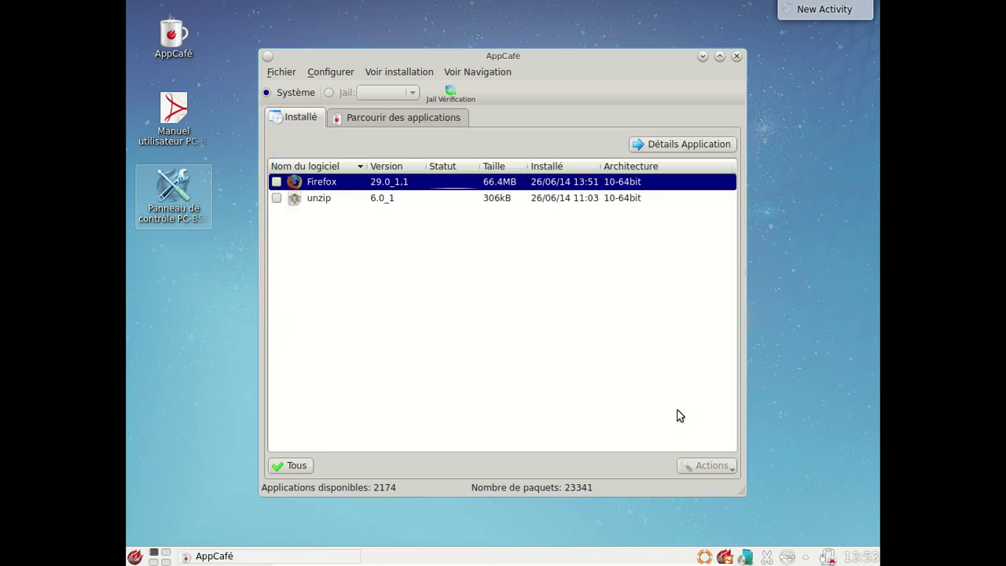
- Close AppCafé and launch Firefox by searching for firefox in the KDE launcher
click(736, 58)
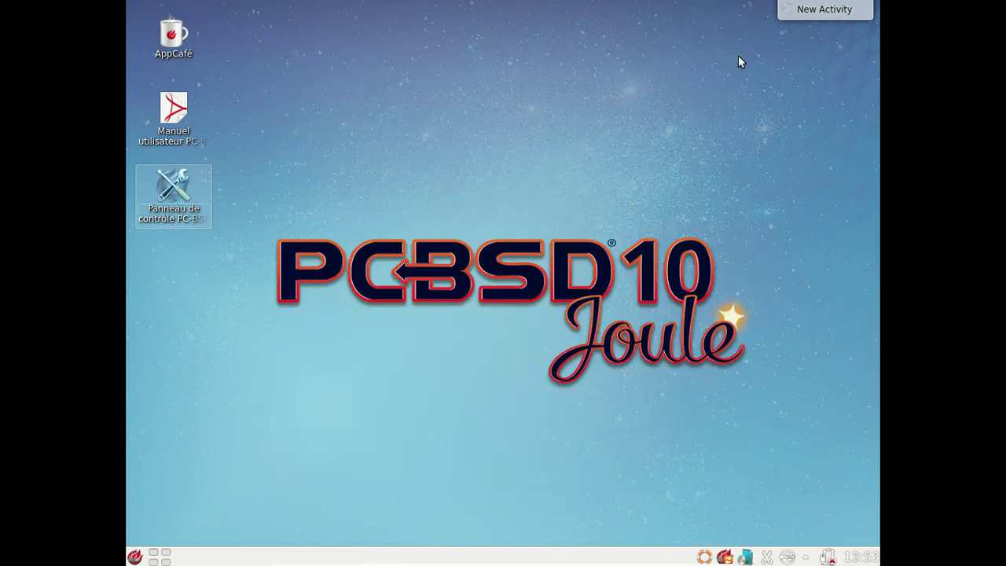
click(135, 557)
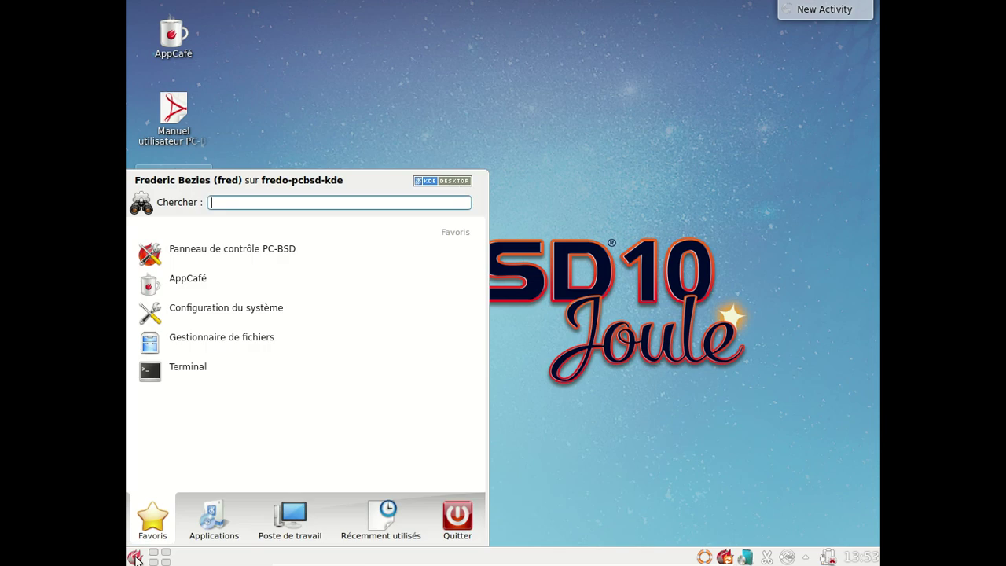
text(firefox)
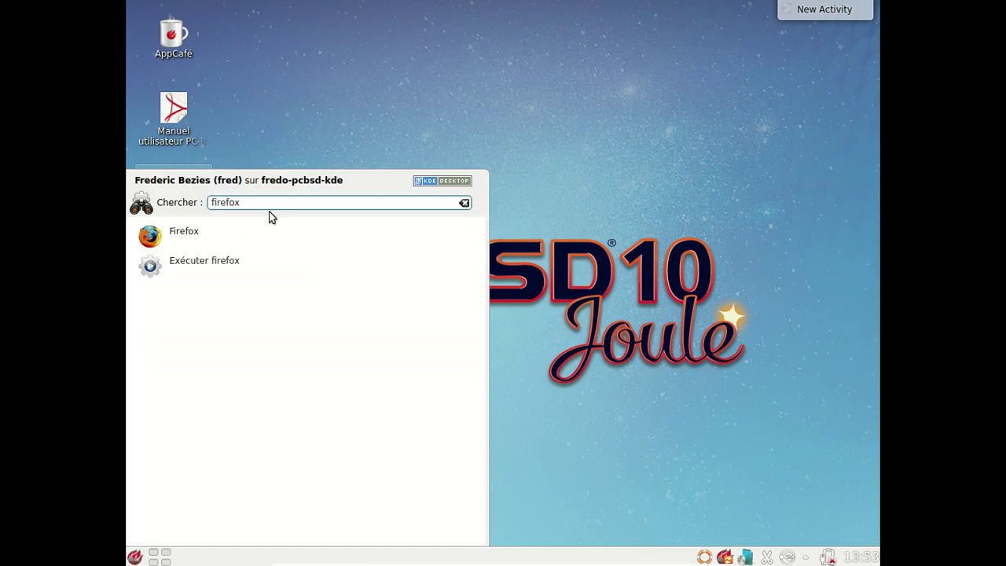
click(244, 235)
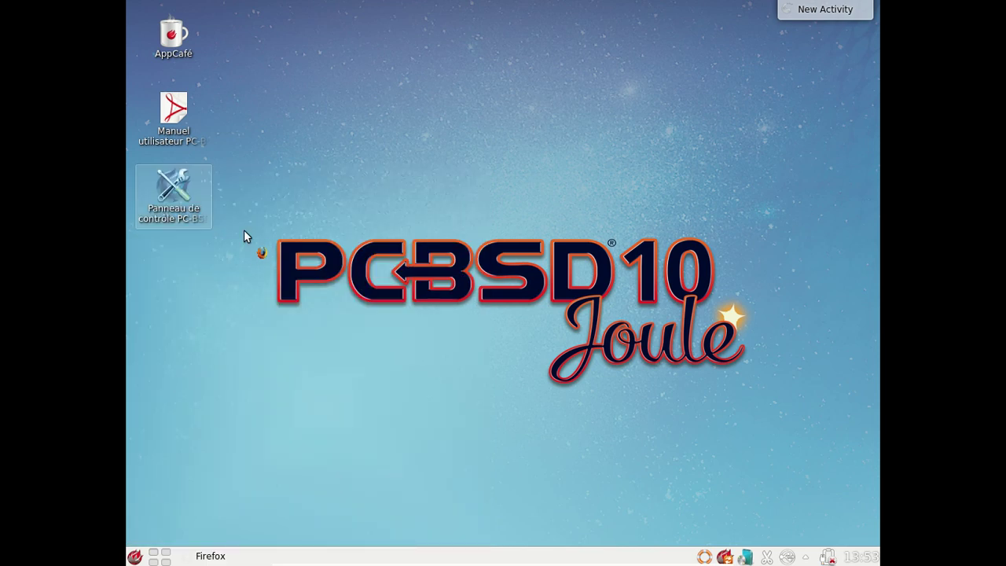
- Reopen Gestionnaire de mises à jour, authorize it with the account password, and minimize its window
right_click(725, 557)
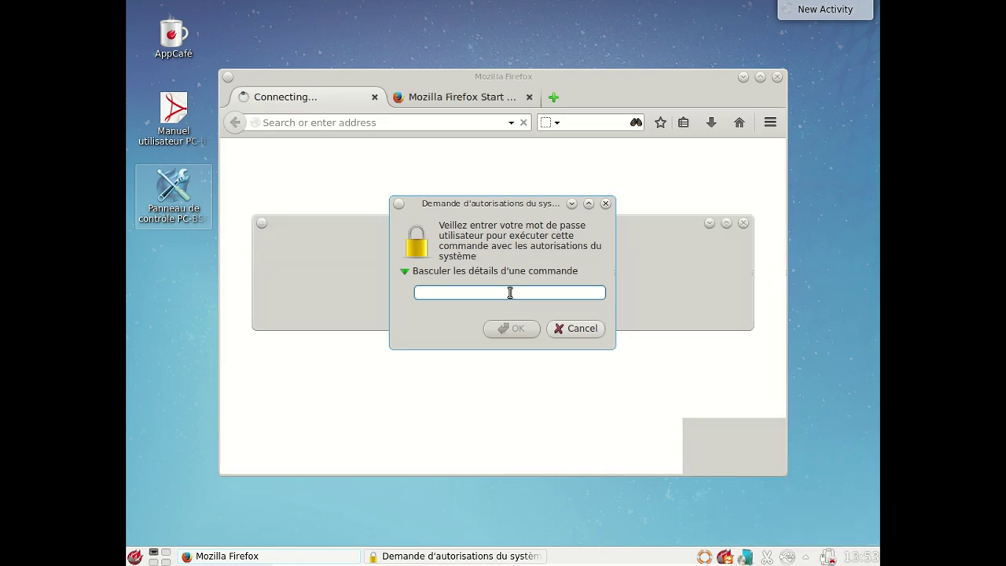
text(********)
key(Return)
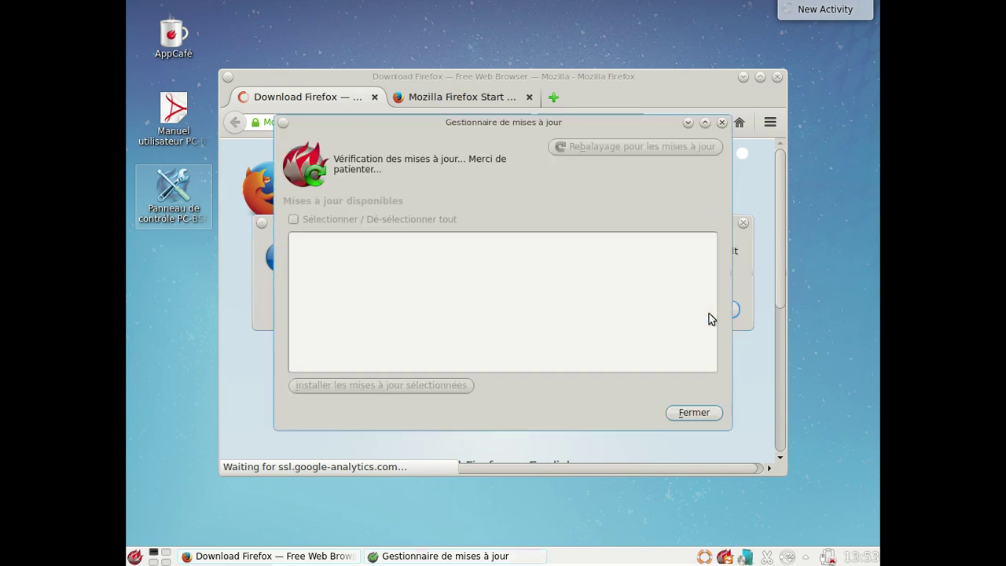
click(688, 124)
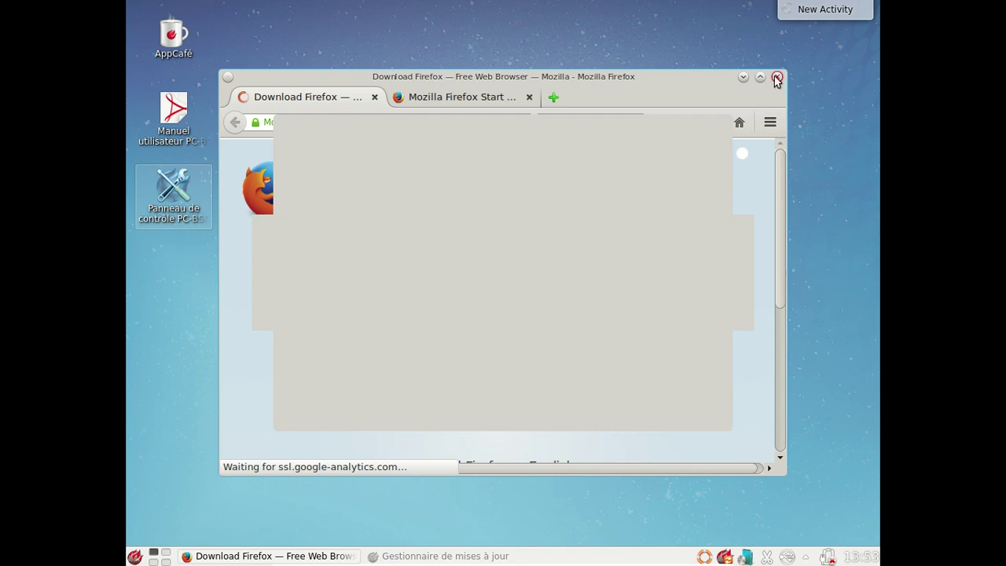
- Close Firefox with both of its open tabs and clear the repeated close confirmation dialogs
click(137, 556)
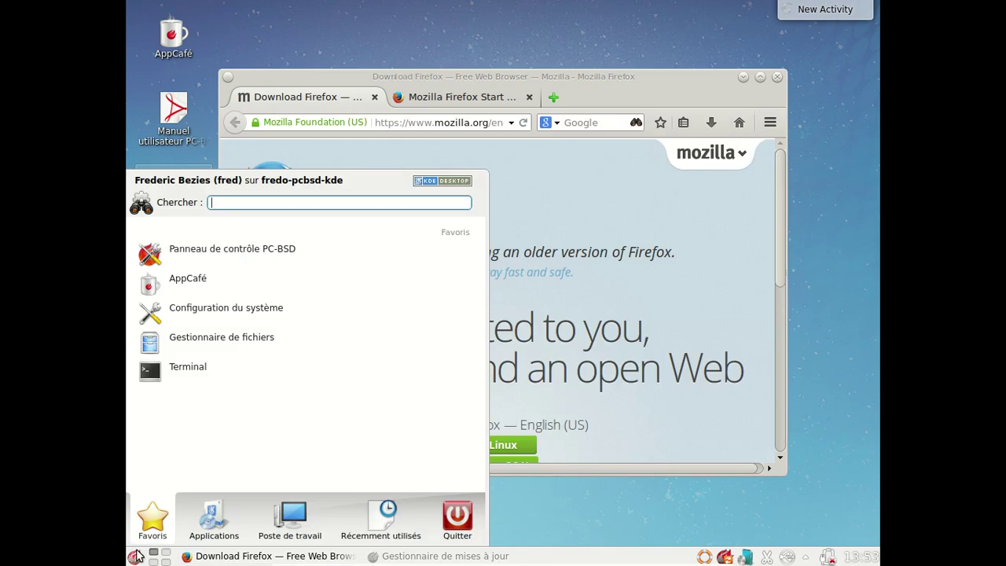
click(622, 431)
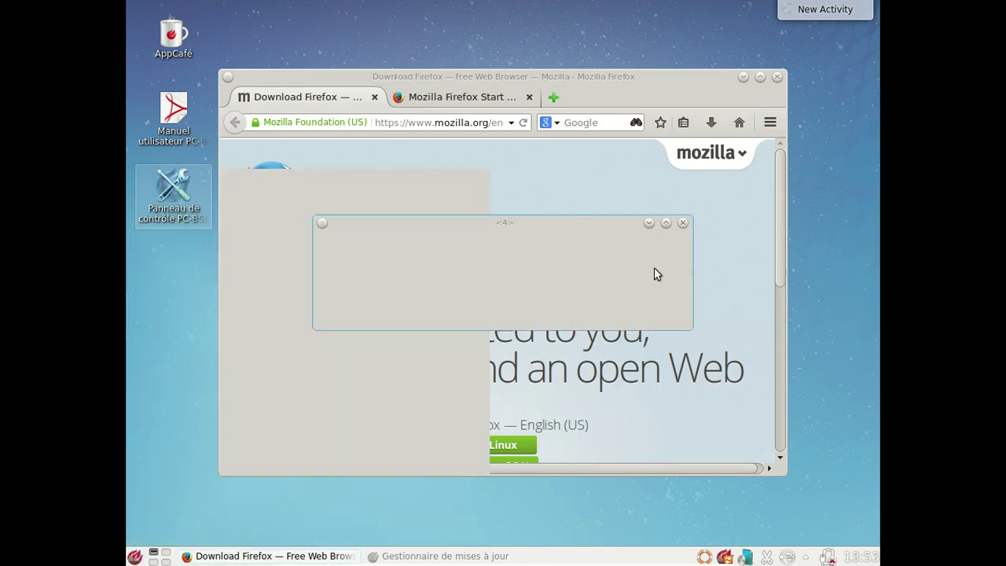
click(683, 223)
click(683, 223)
click(684, 223)
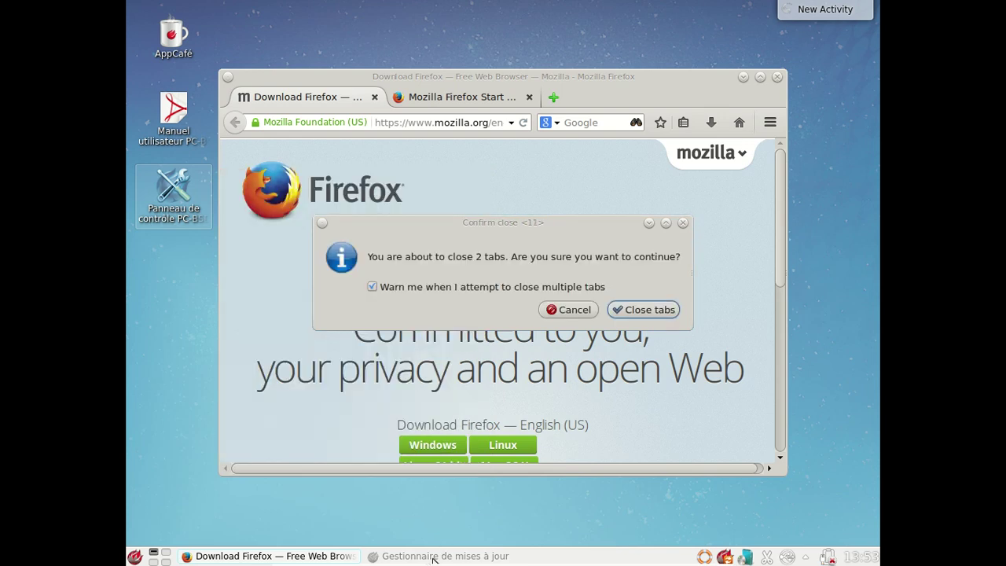
click(647, 309)
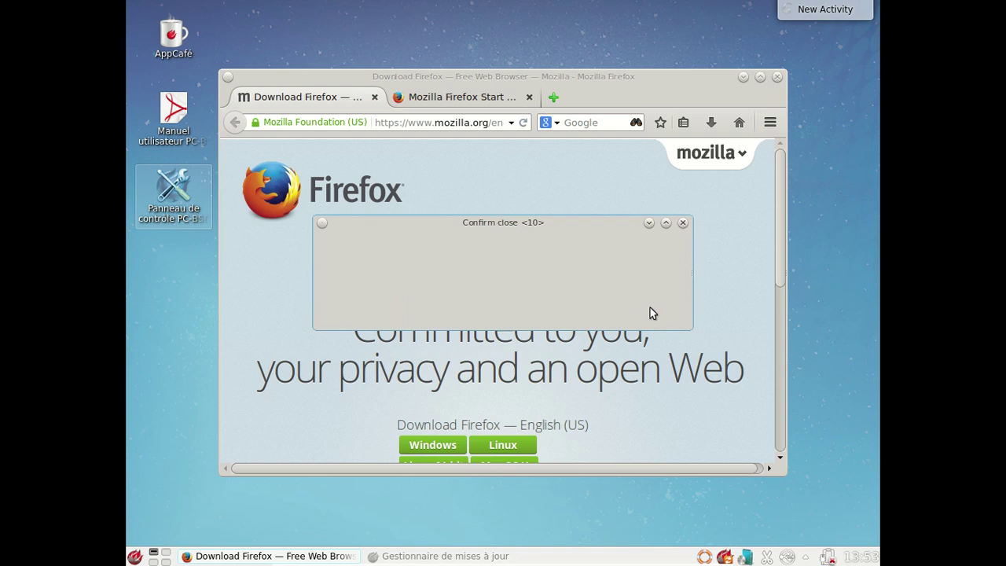
click(639, 311)
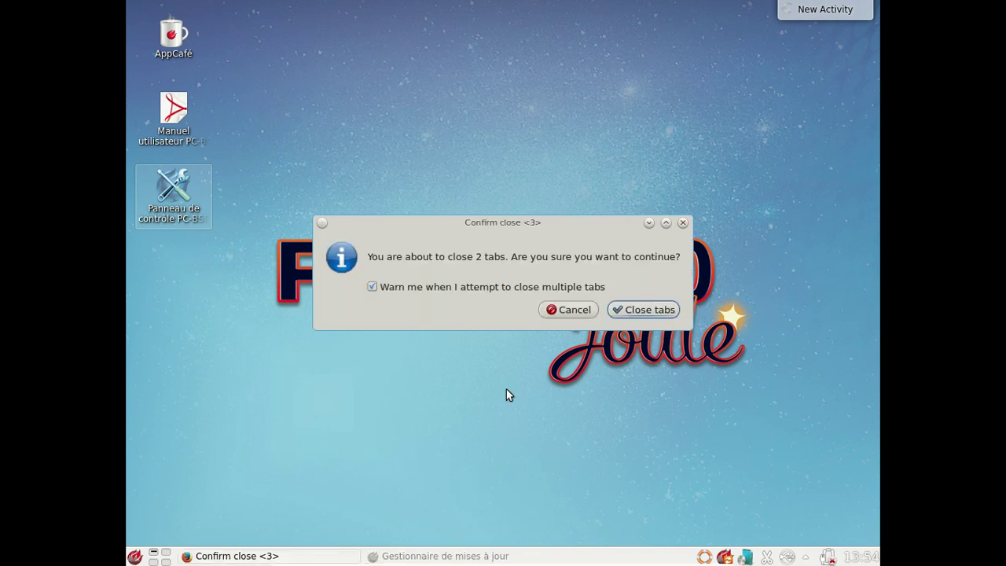
click(683, 224)
click(683, 223)
- Quit the PC-BSD update notifier running in the system tray and close the restored Gestionnaire de mises à jour window
click(213, 555)
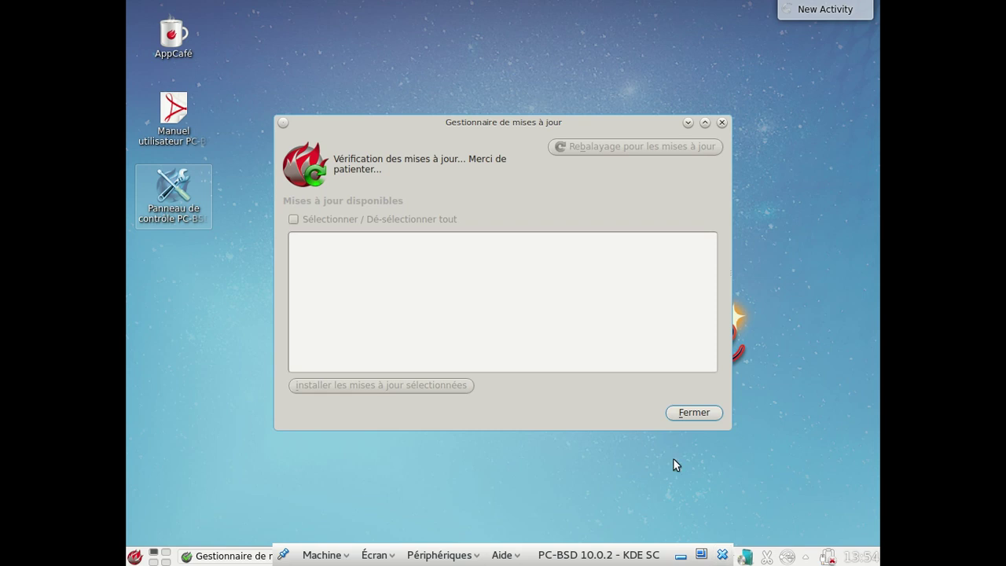
right_click(720, 556)
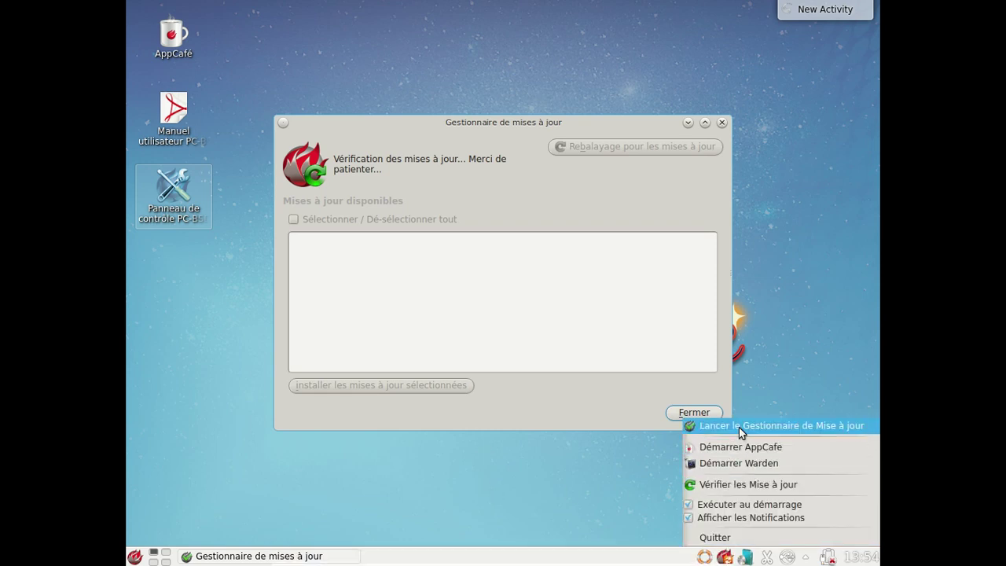
click(741, 537)
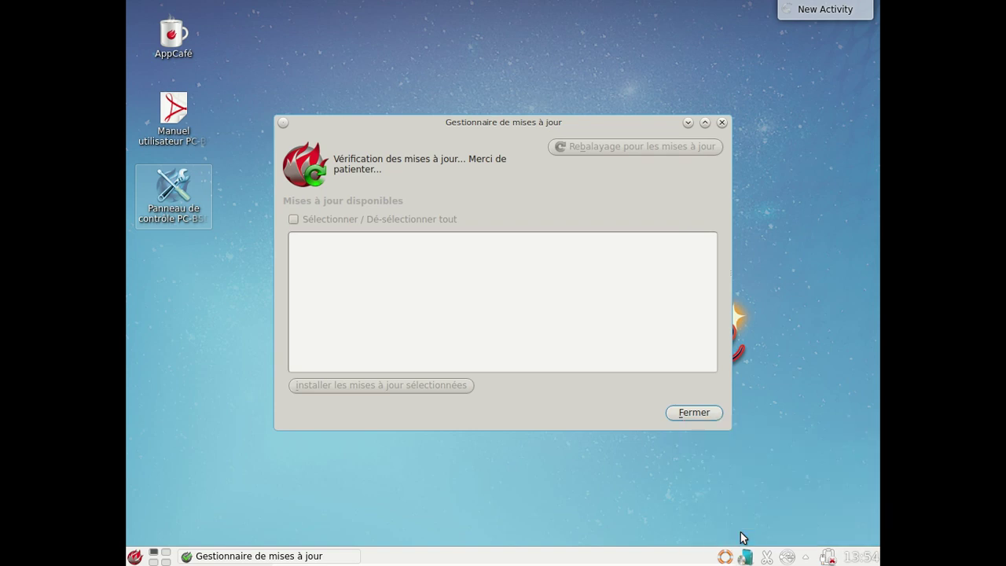
click(722, 123)
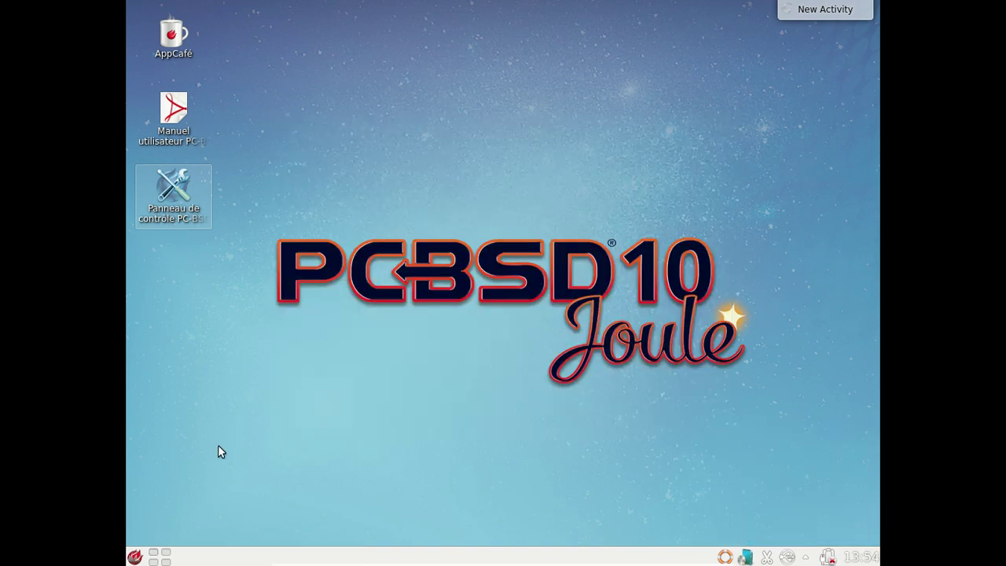
- Shut down the PC-BSD system from the KDE launcher with the Éteindre option
click(134, 558)
click(458, 519)
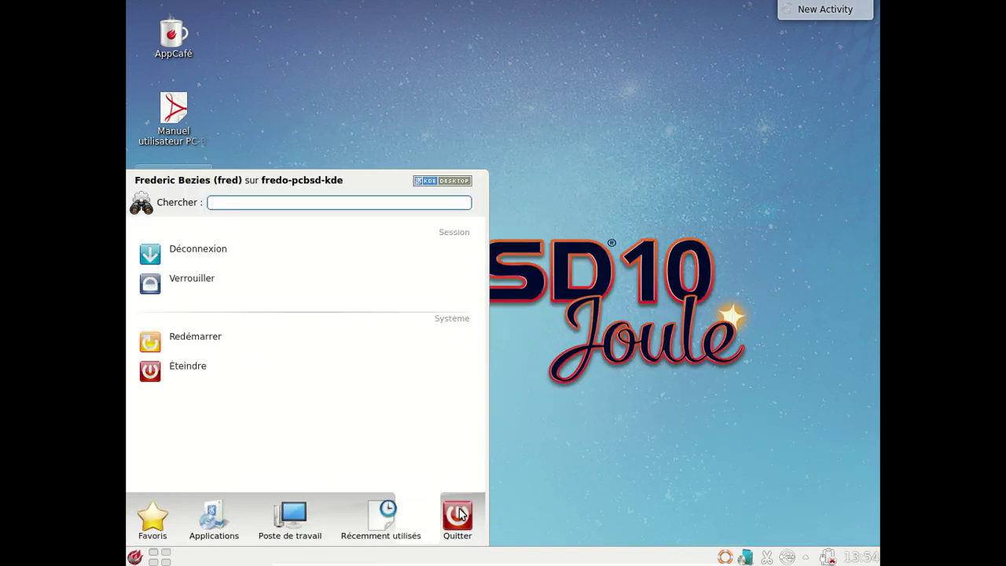
click(285, 376)
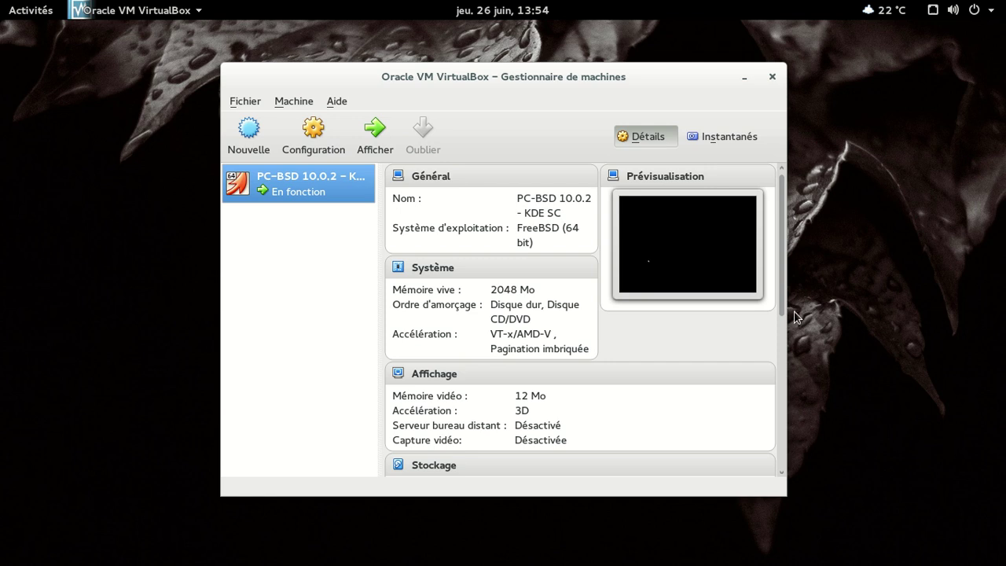
- Close the VirtualBox machine manager and power off the PC-BSD 10.0.2 - KDE SC virtual machine using Éteindre la machine
click(760, 78)
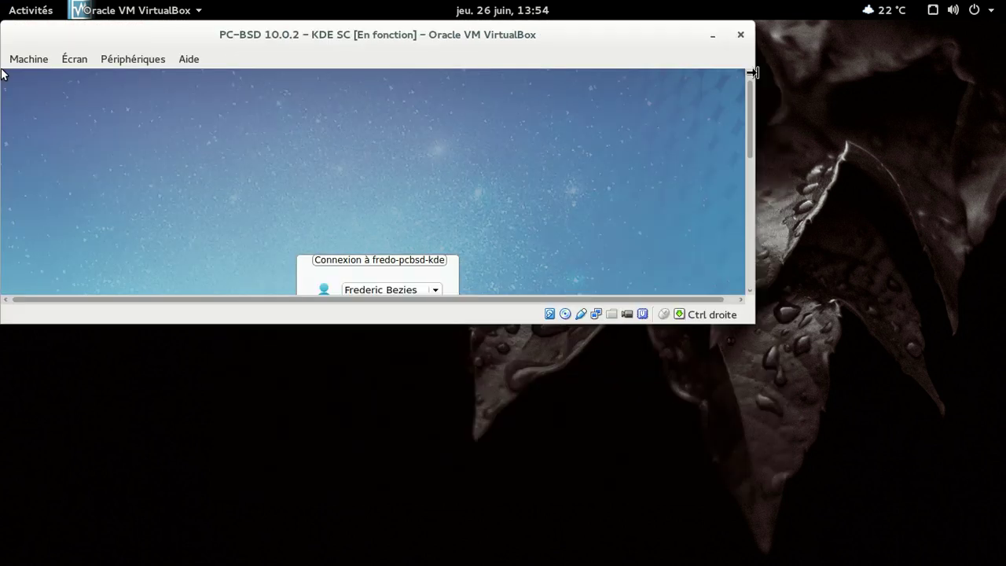
click(43, 62)
click(110, 327)
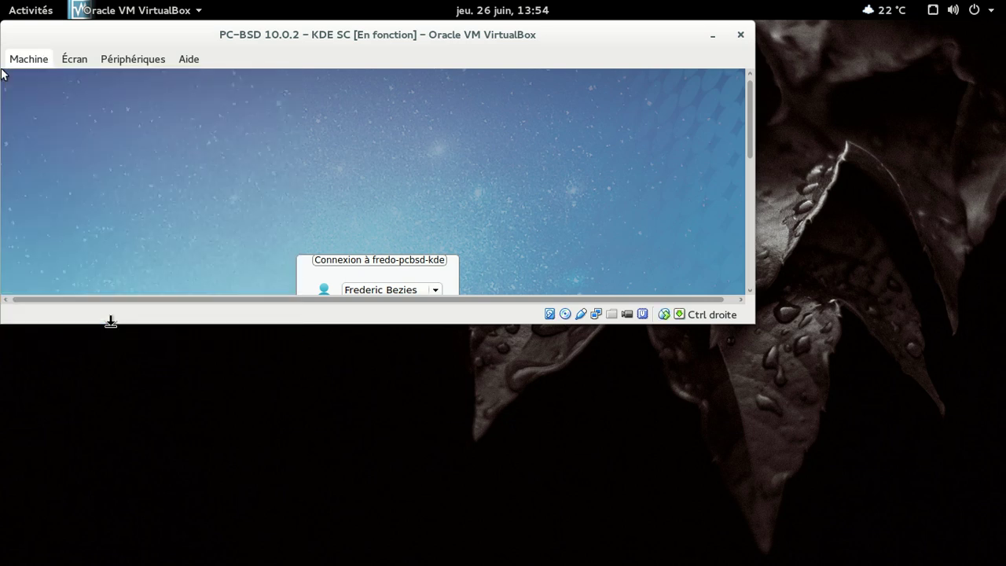
click(397, 197)
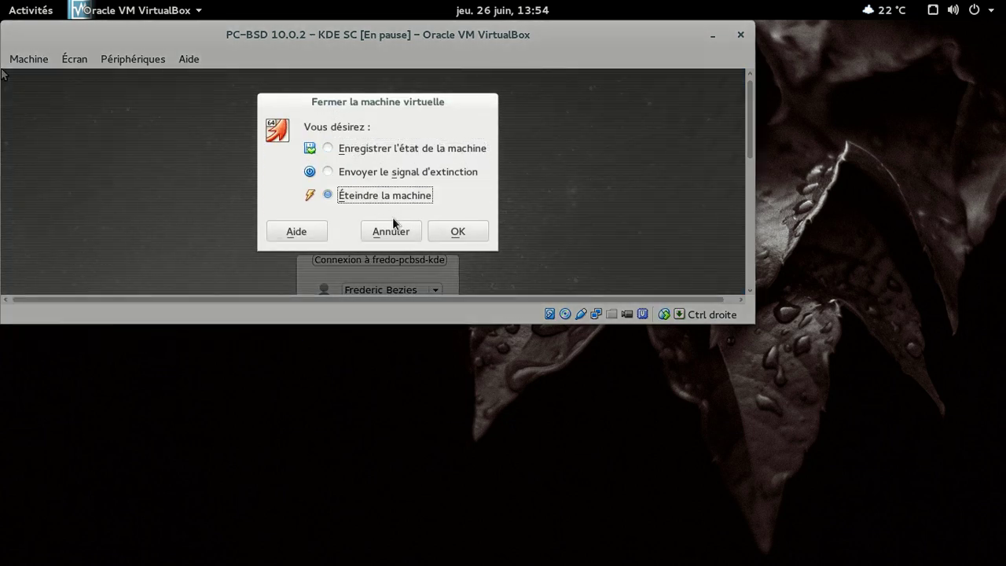
click(455, 234)
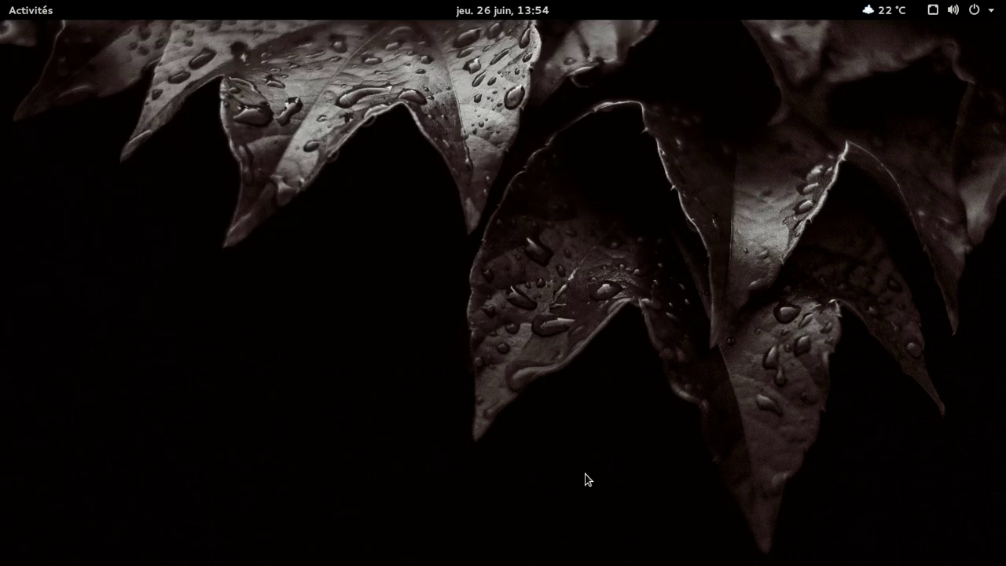
key(super+m)
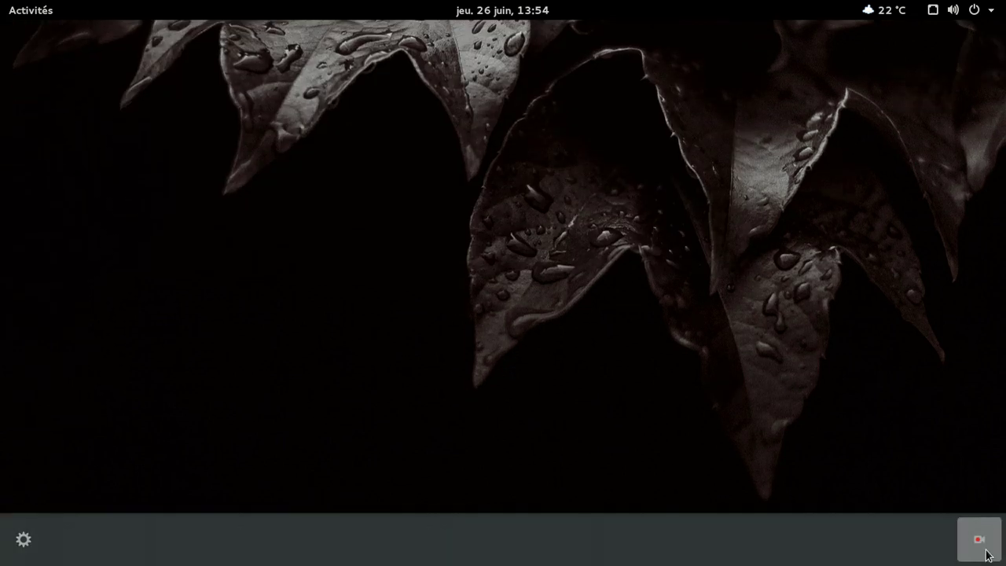